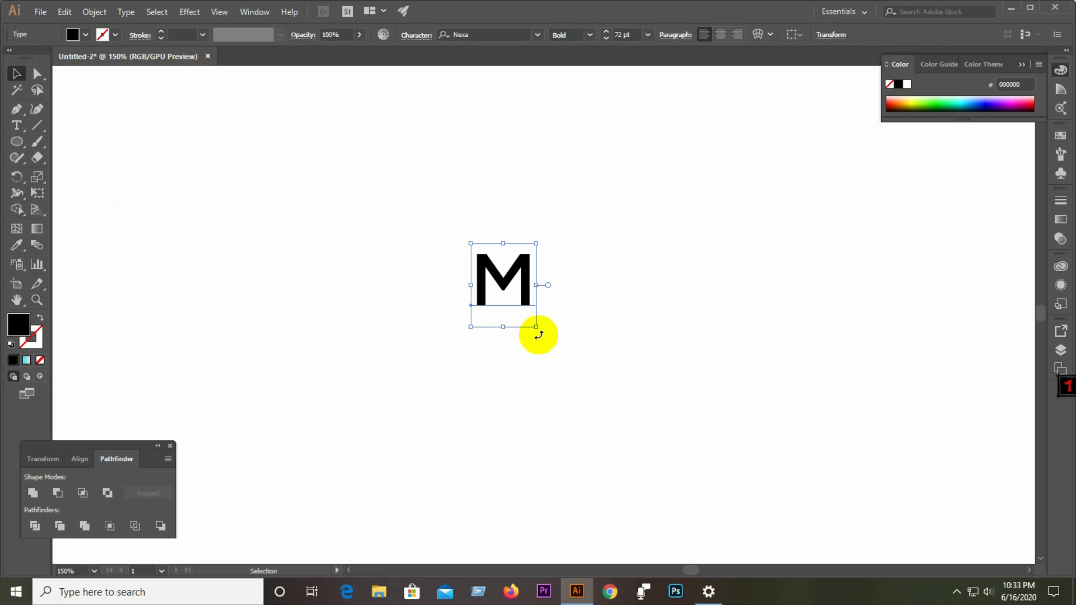
Scale the M text up to about 259 pt and convert it to outlines.
drag(540, 329, 634, 429)
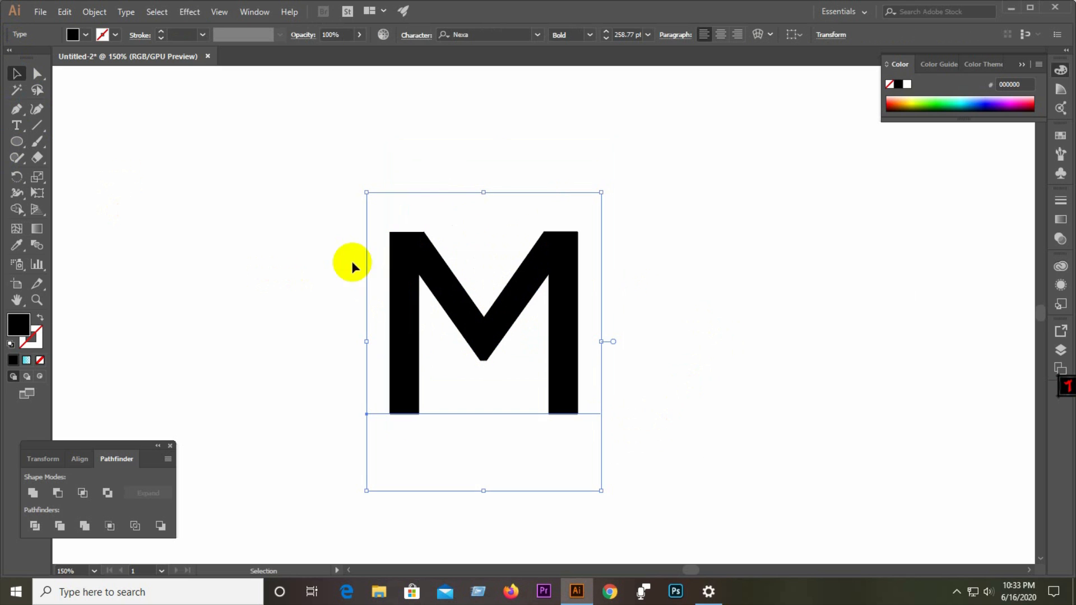
right_click(452, 297)
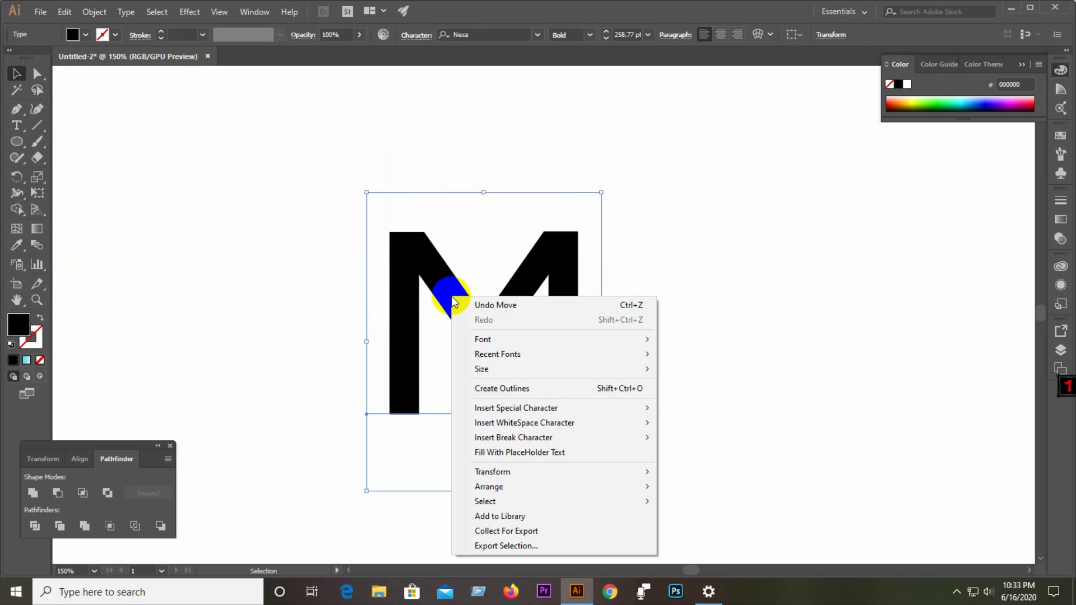
click(530, 389)
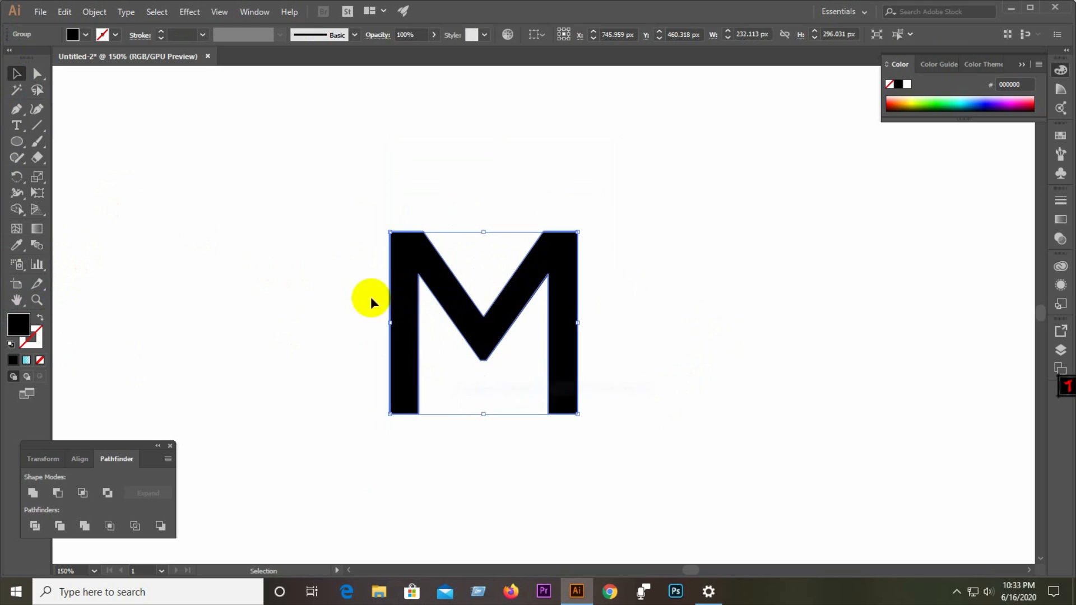
Remove the M's fill and give it a black stroke of 10 pt.
click(40, 360)
click(41, 336)
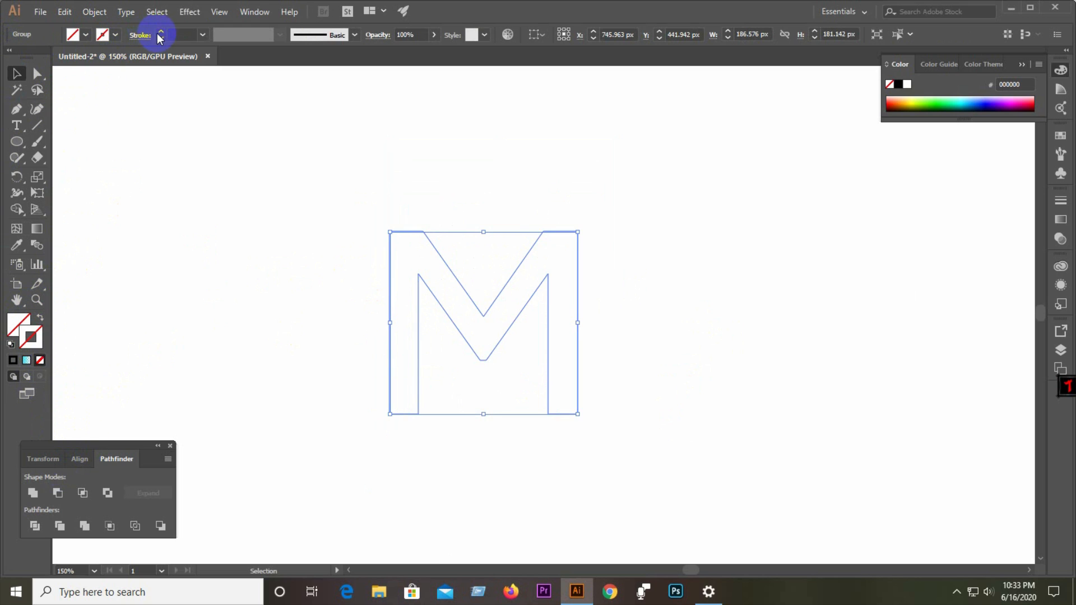
click(161, 33)
click(161, 33)
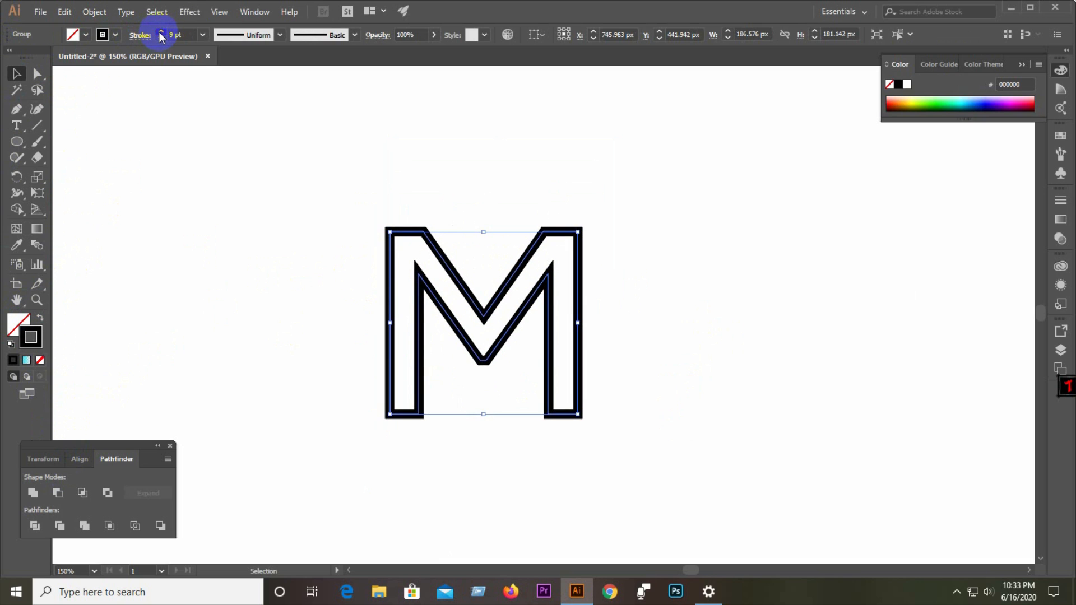
click(160, 32)
click(160, 33)
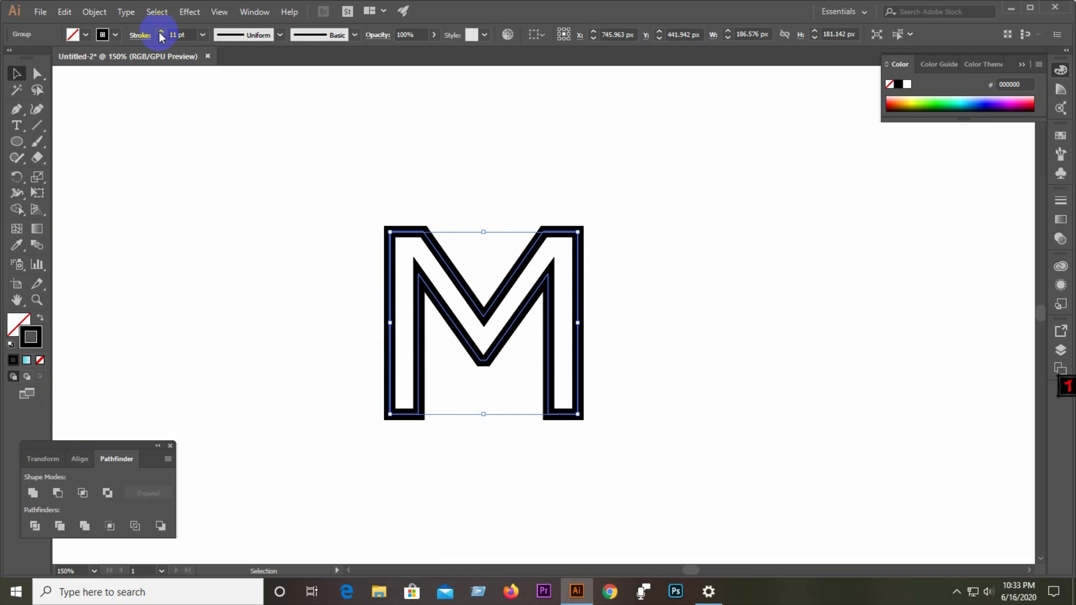
click(160, 32)
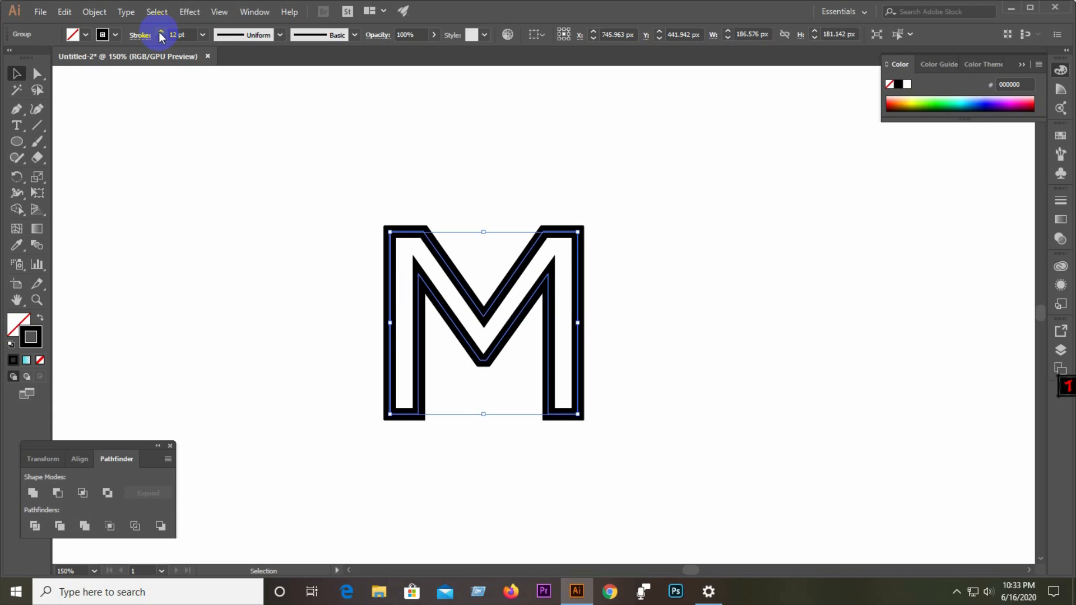
click(162, 38)
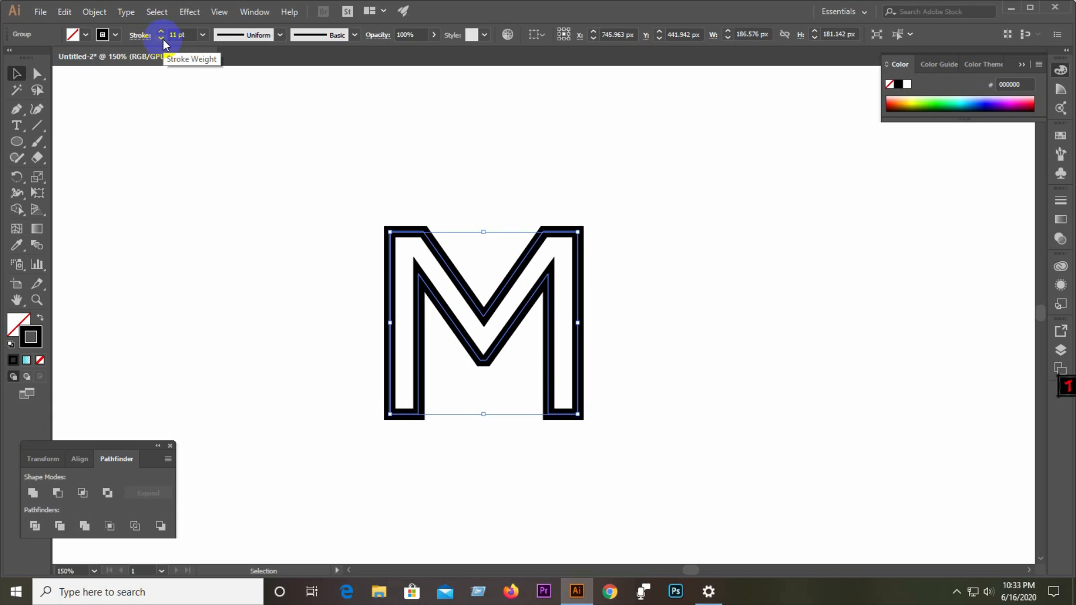
click(162, 38)
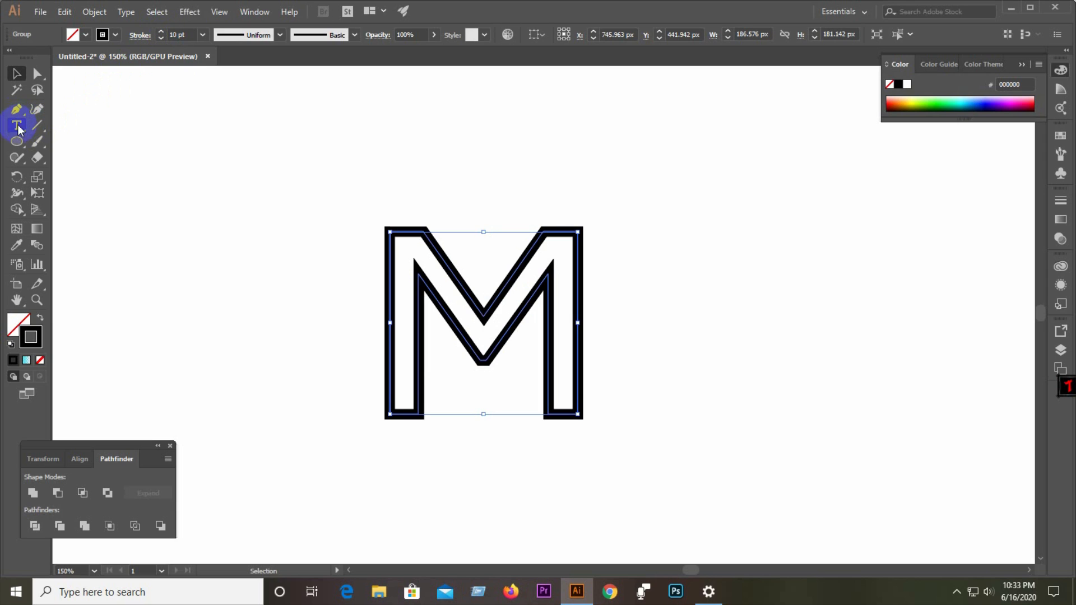
Draw a circle with the Ellipse tool to the upper left of the M.
click(18, 142)
mouse_move(243, 163)
mouse_down()
mouse_move(296, 245)
mouse_move(328, 247)
mouse_up()
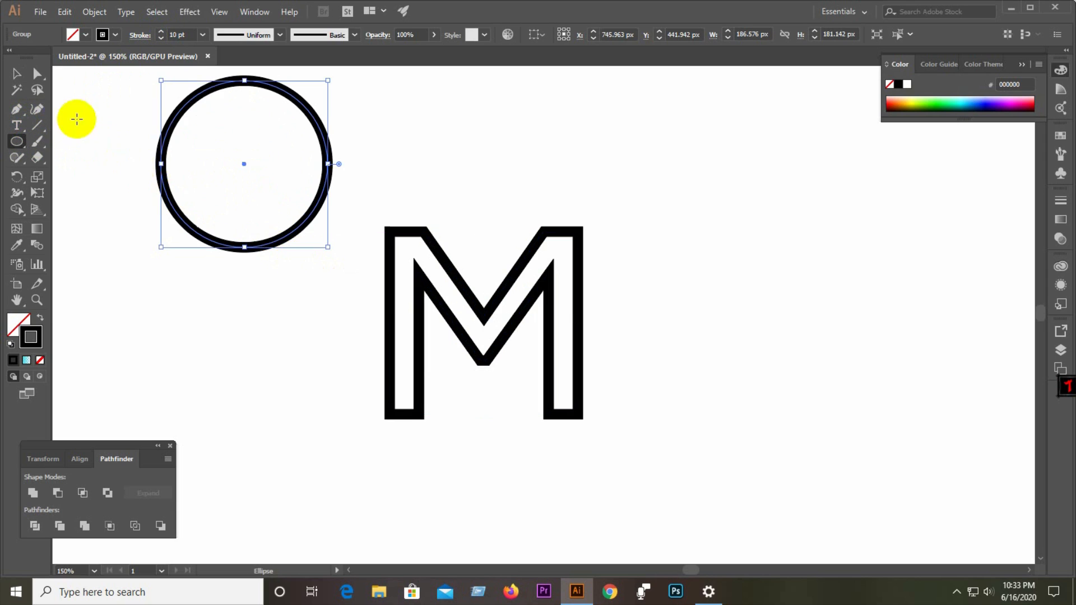
Select the circle and the M and align them on their horizontal and vertical centers.
click(17, 73)
drag(143, 156, 579, 444)
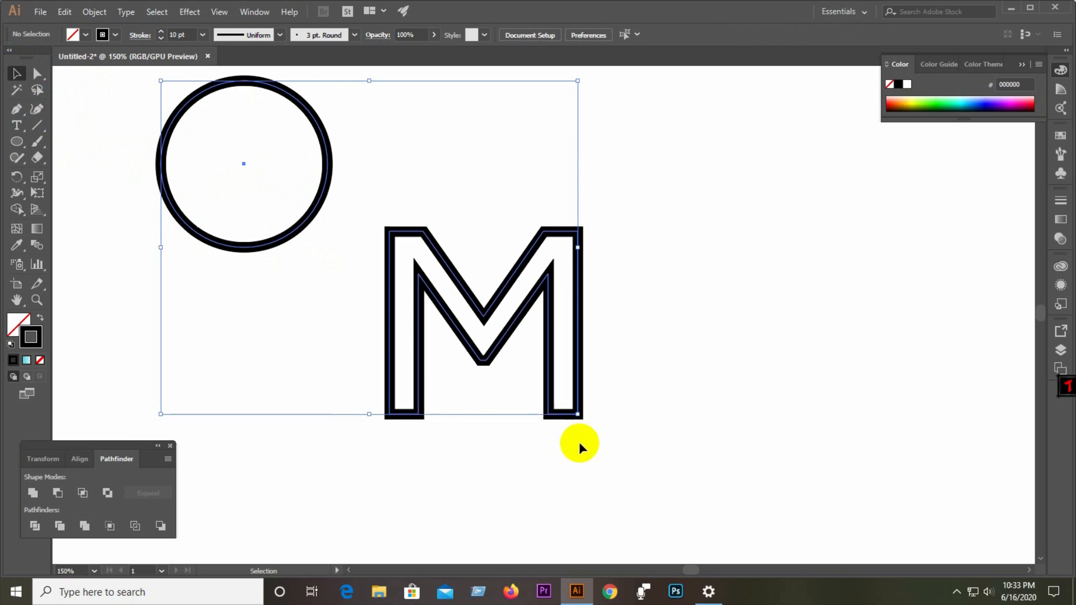
click(83, 493)
click(82, 460)
click(56, 492)
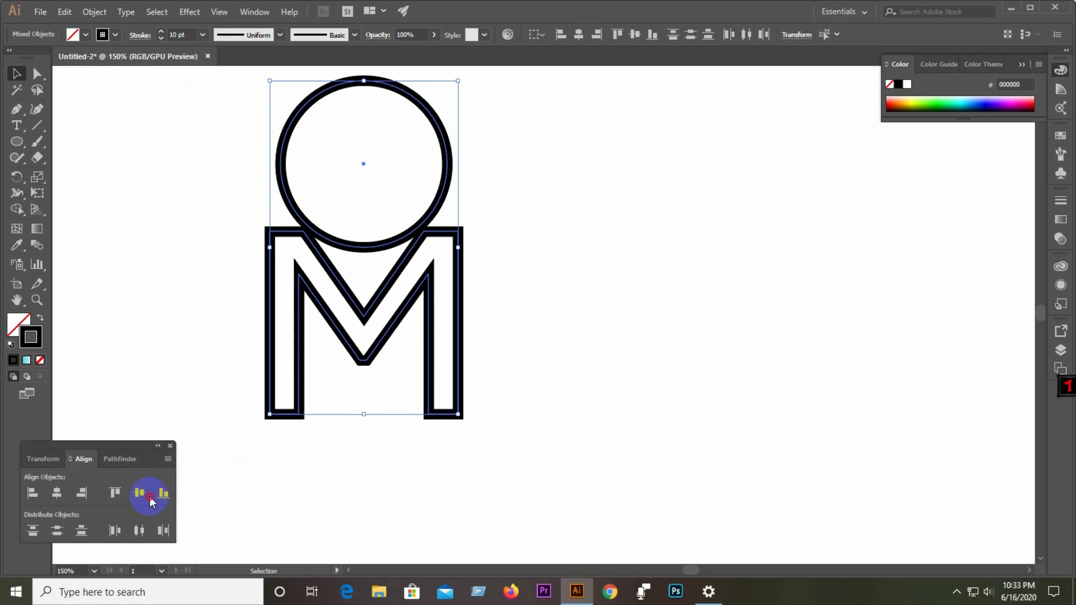
click(139, 492)
Enlarge the circle to about 333 px so it encloses the M.
click(367, 335)
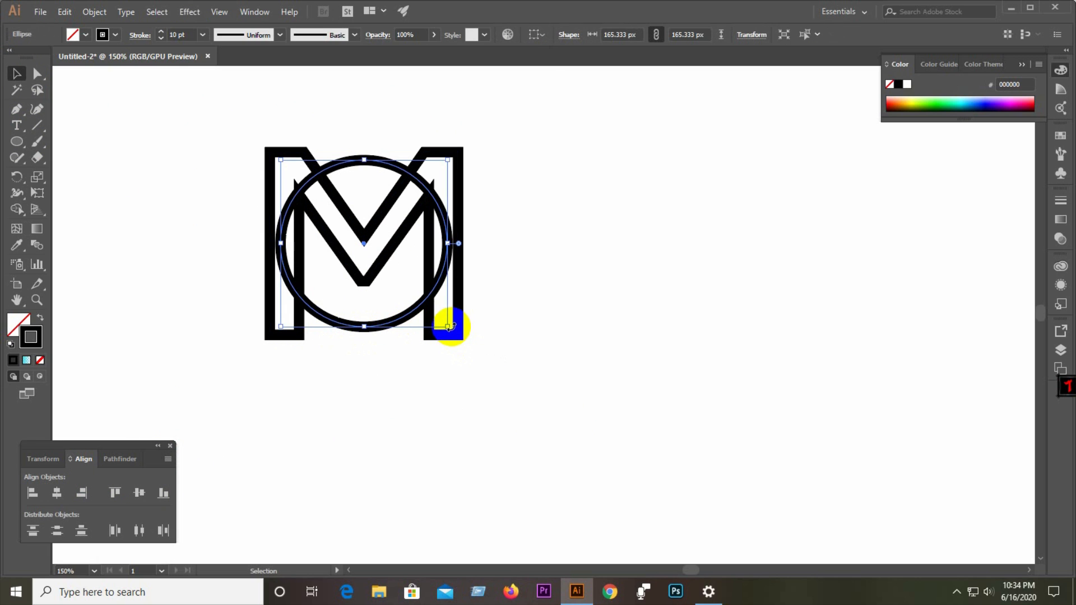
drag(448, 326, 510, 412)
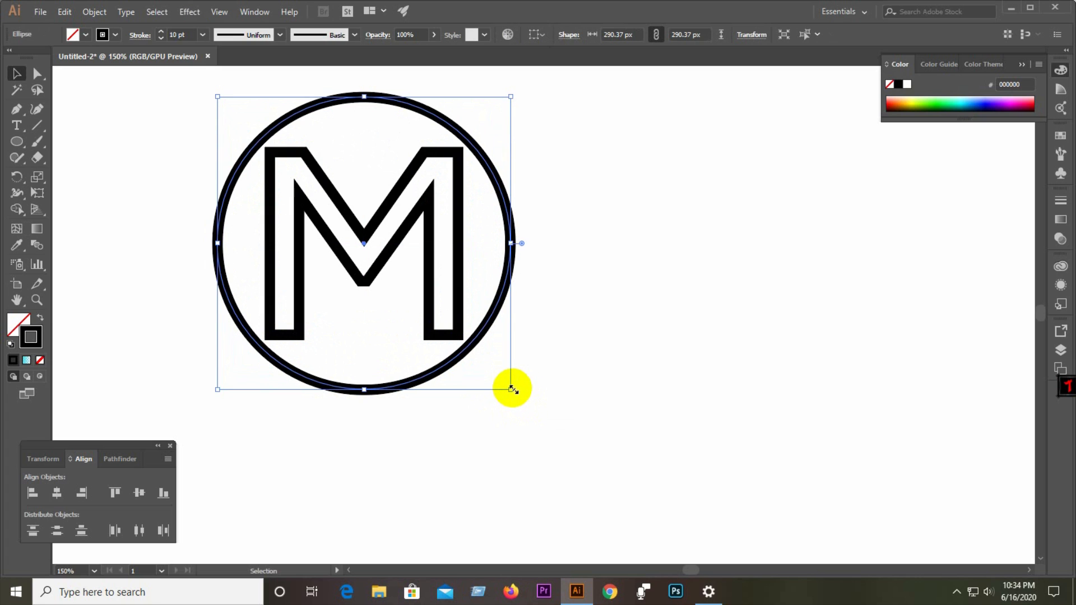
drag(513, 389, 532, 412)
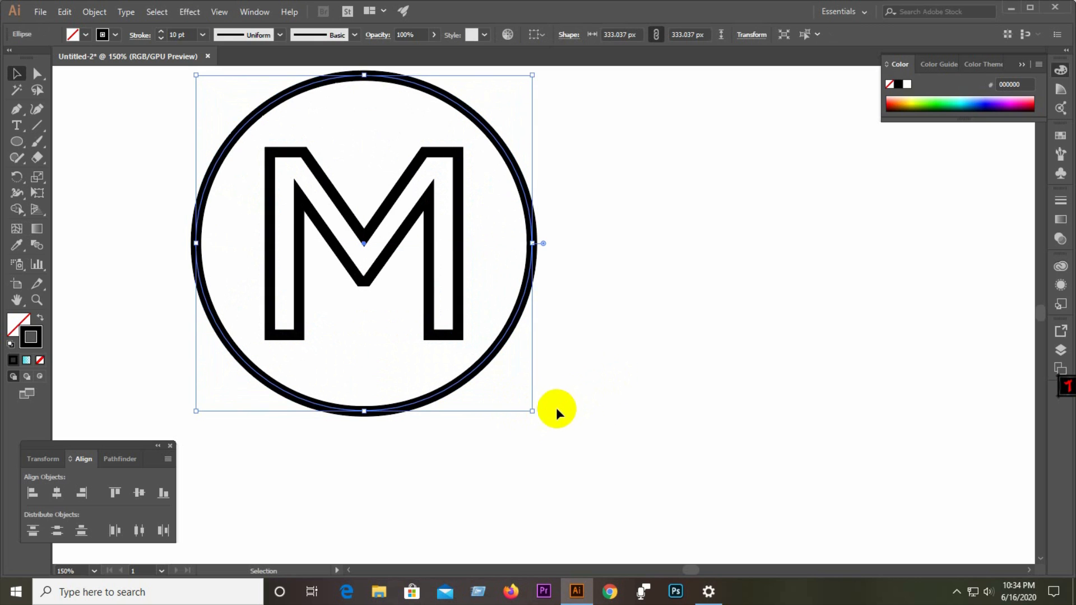
click(617, 387)
Set the fill color to red EA2828 with no stroke.
scroll(757, 351, down, 2)
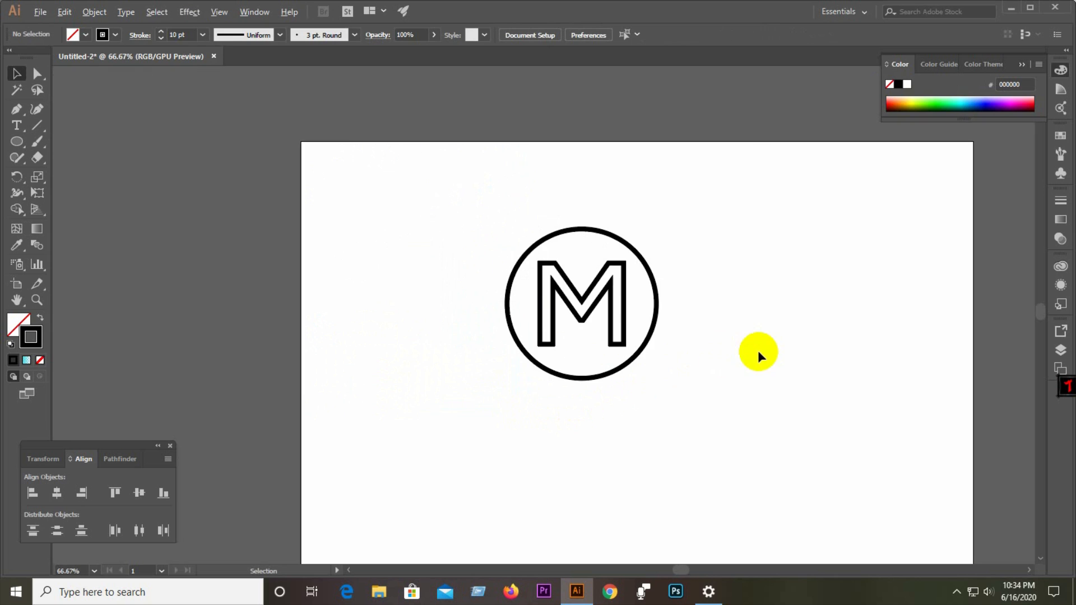
scroll(621, 296, up, 2)
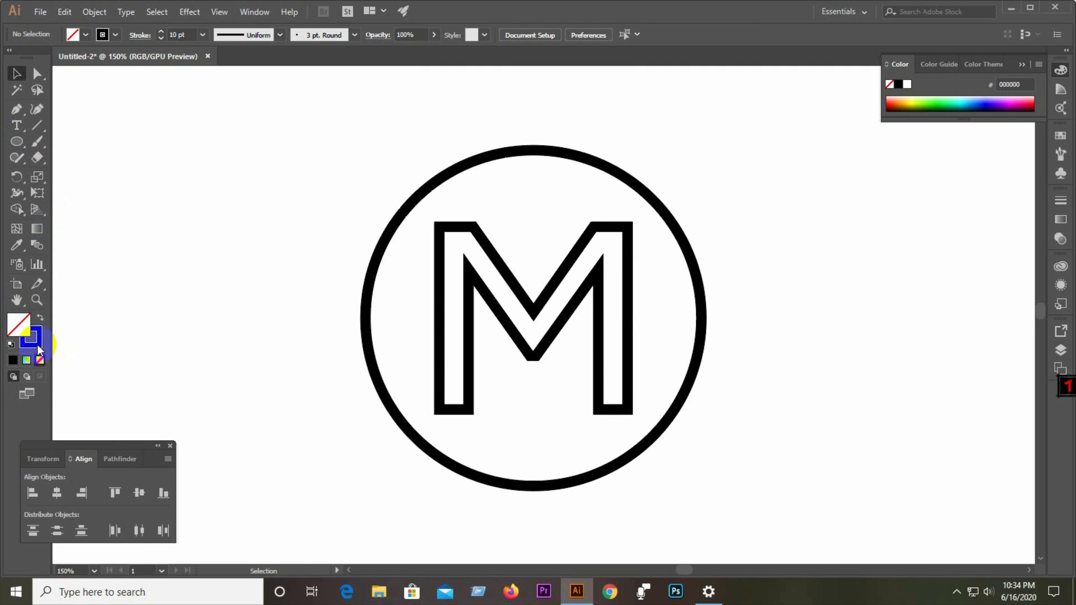
click(40, 361)
click(22, 321)
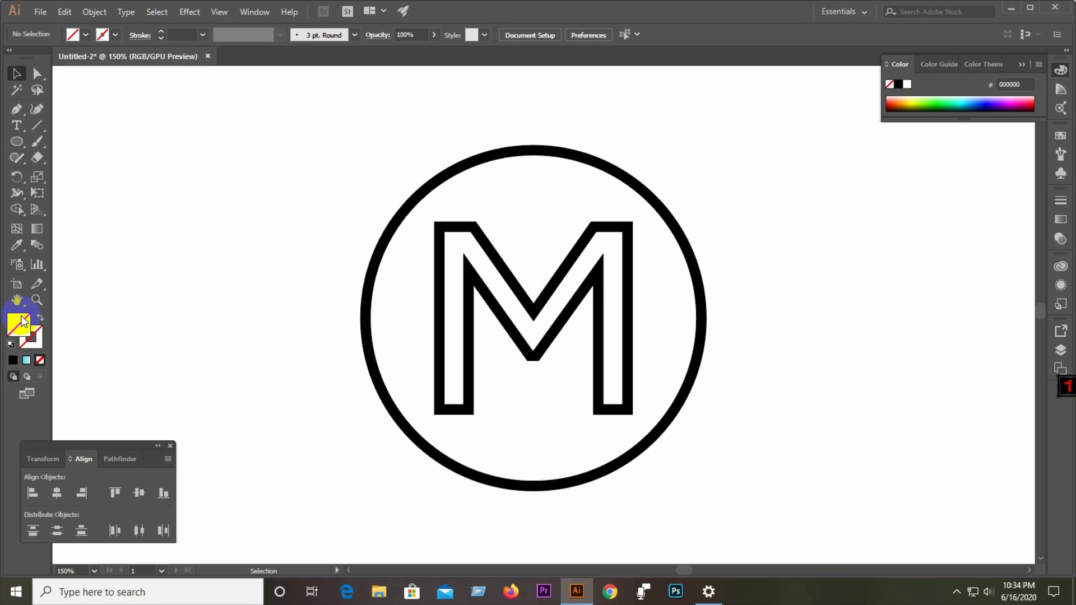
double_click(23, 321)
click(503, 218)
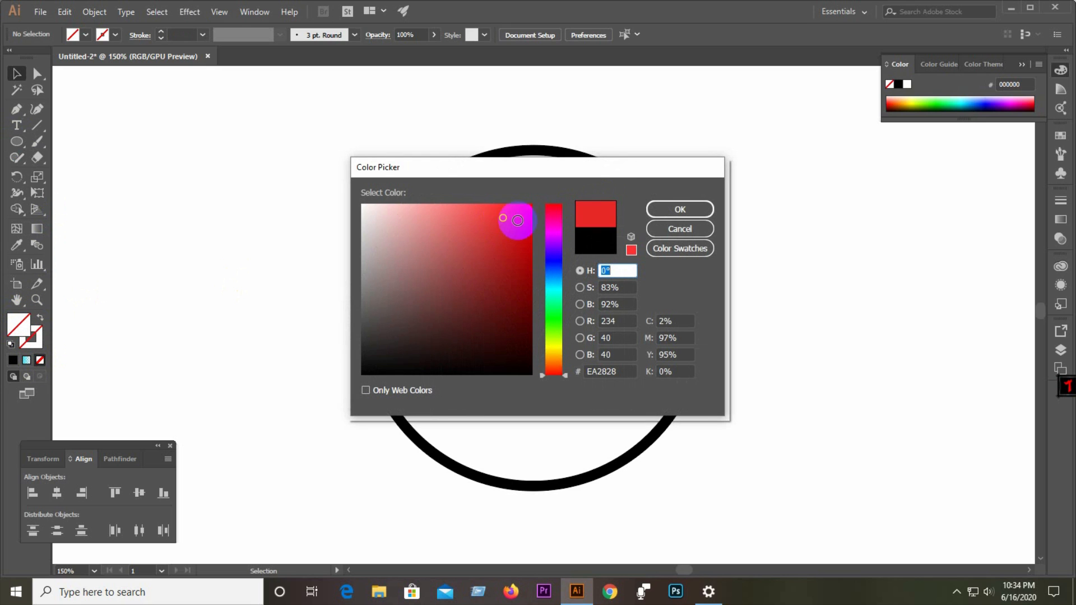
click(678, 209)
Draw a small red circle about 23 px wide and place dot copies above the M.
click(16, 141)
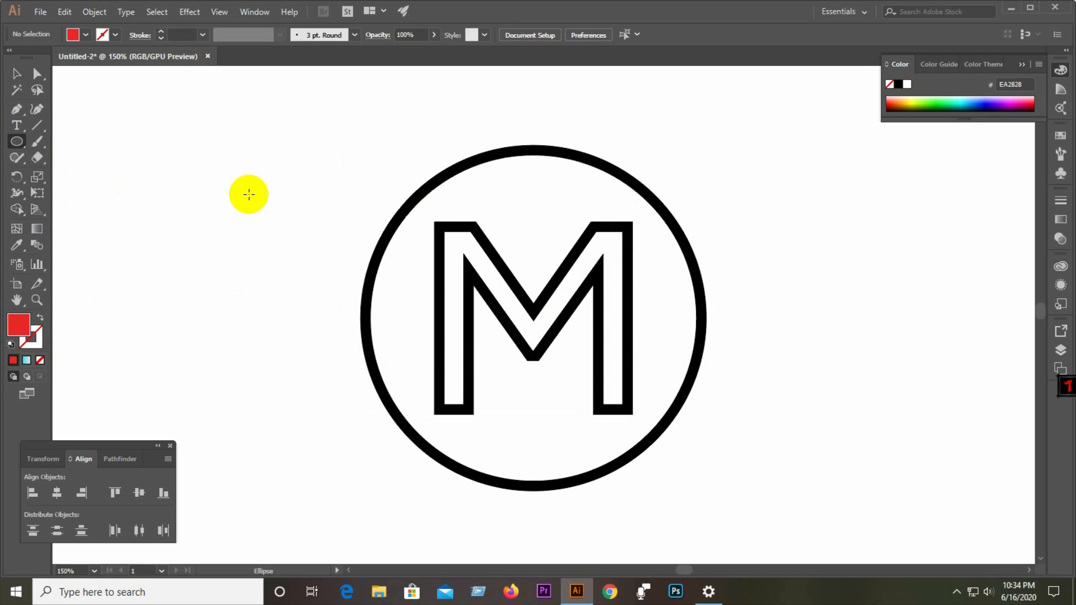
drag(242, 191, 316, 265)
click(16, 73)
click(230, 275)
scroll(244, 194, up, 2)
scroll(236, 241, down, 5)
scroll(236, 245, up, 3)
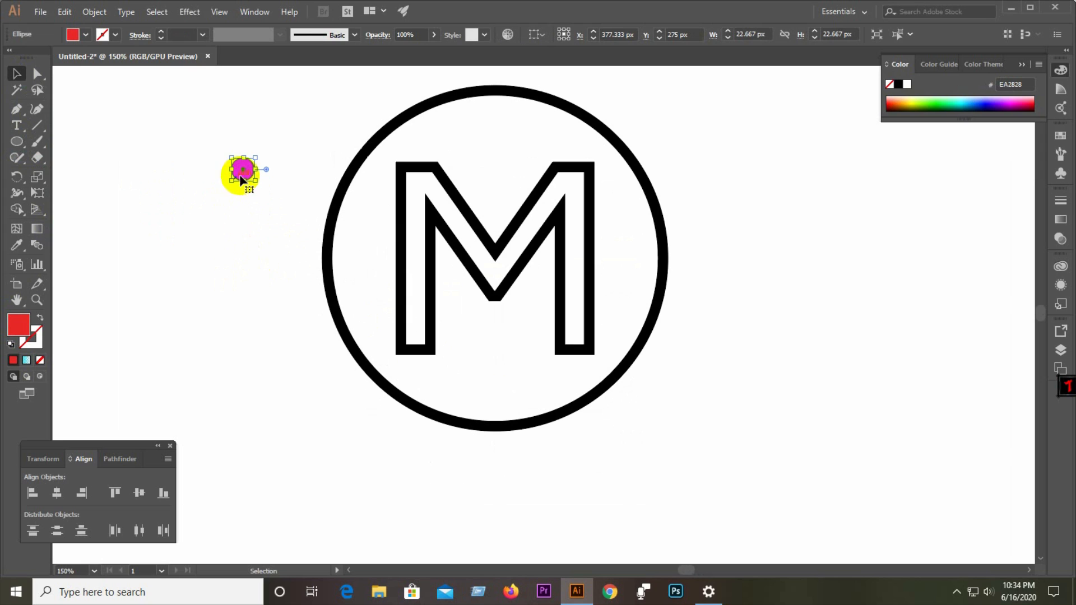
drag(245, 173, 724, 183)
click(493, 213)
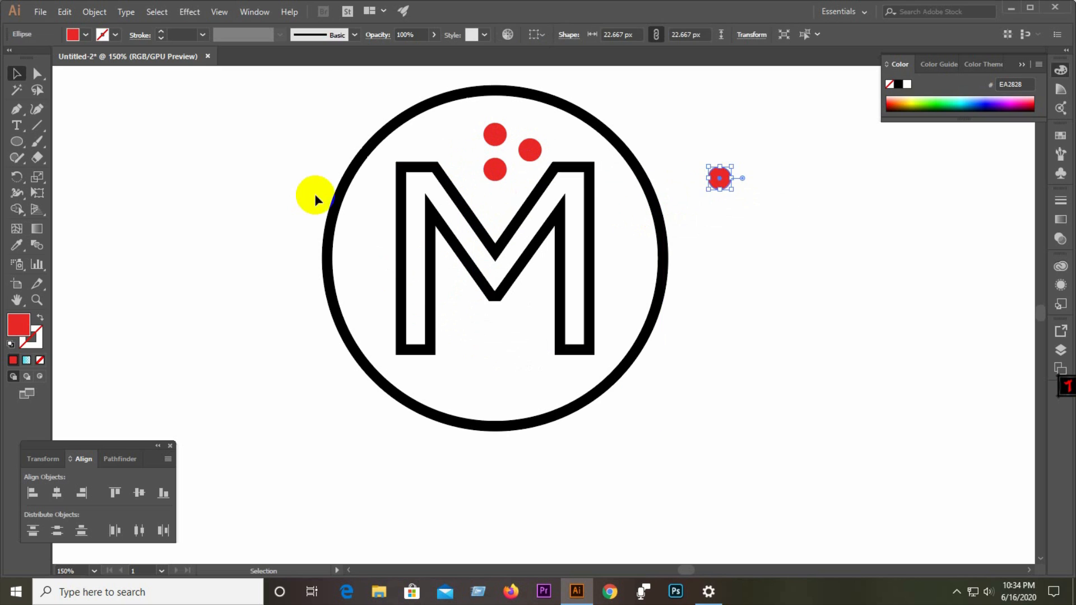
Expand the strokes of the M and the outer circle into filled shapes.
click(37, 125)
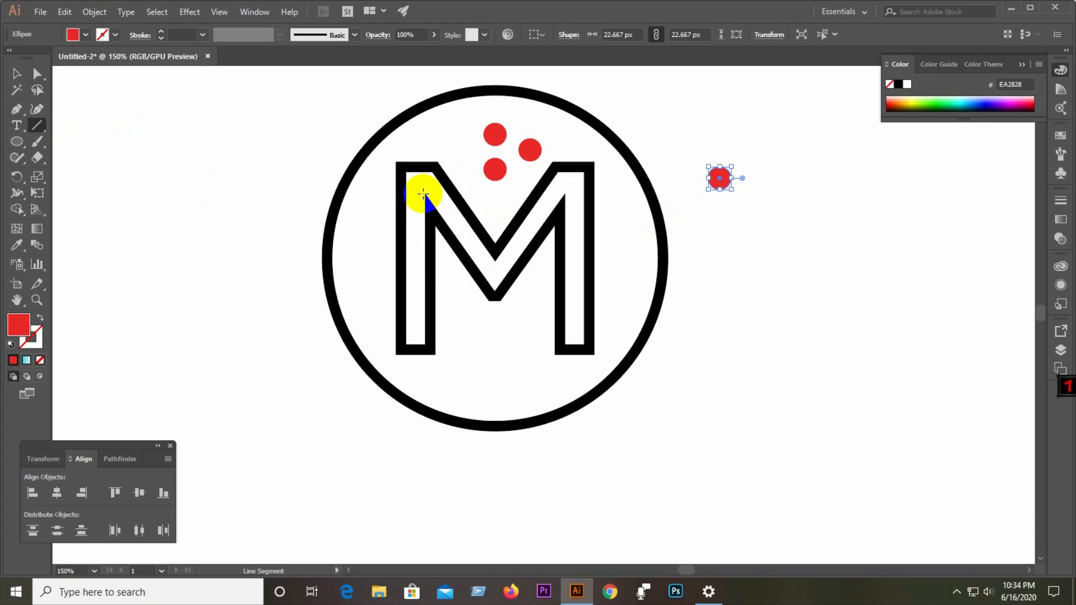
click(12, 77)
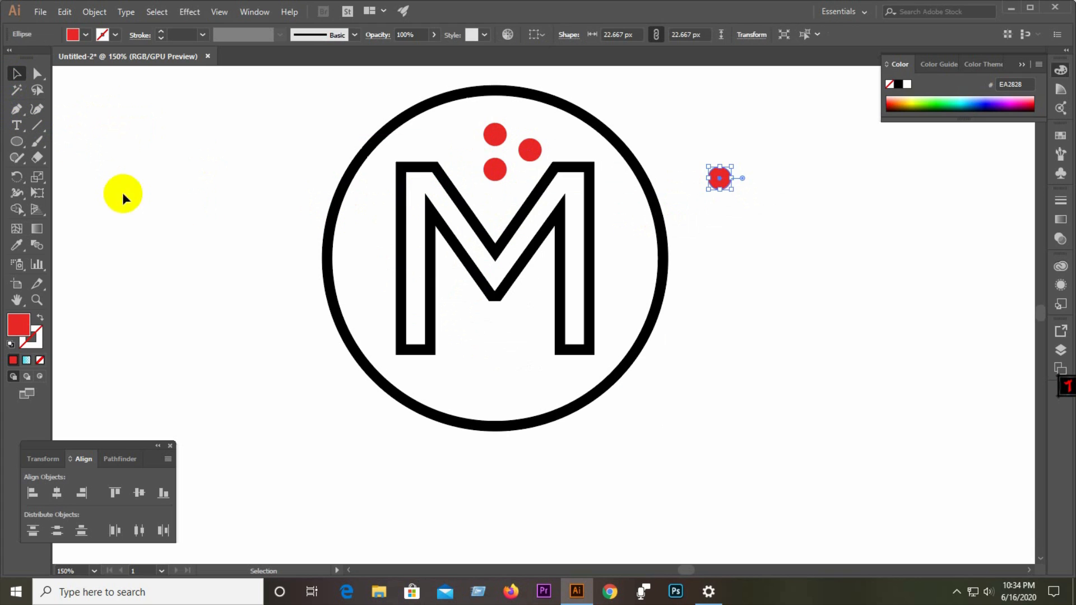
drag(191, 233, 540, 331)
click(89, 13)
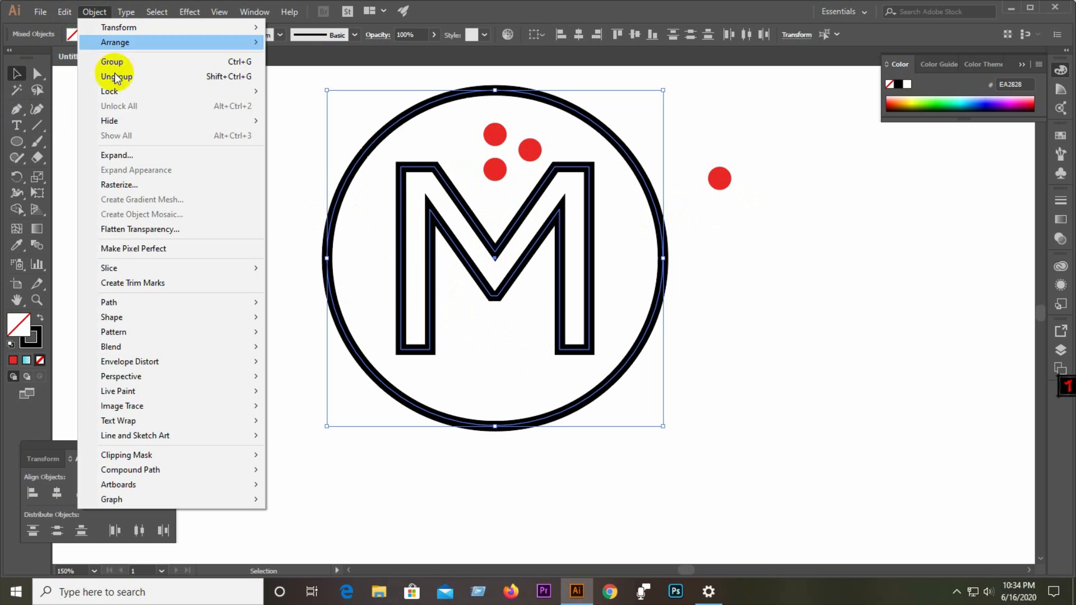
click(136, 155)
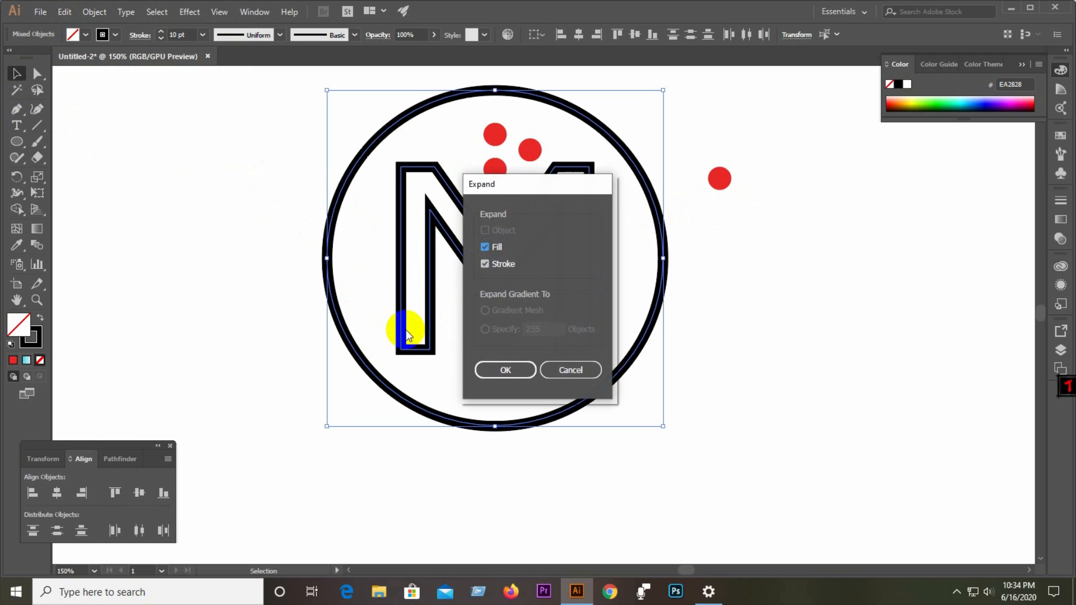
click(505, 370)
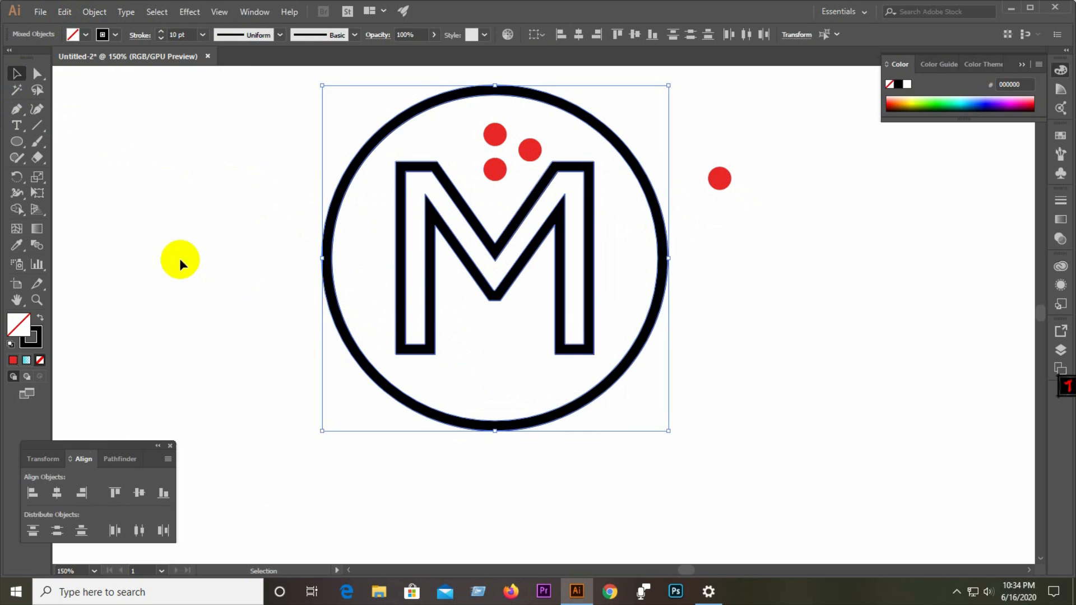
Draw cutting lines with the Line Segment tool down the M's left stem and across its upper right arm.
drag(180, 247, 449, 341)
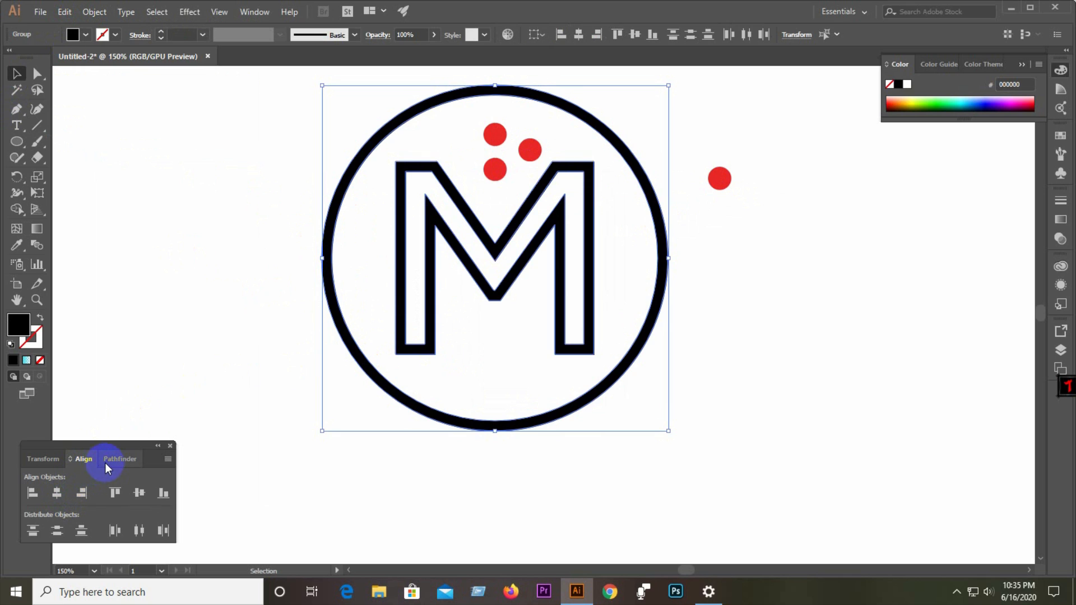
click(158, 279)
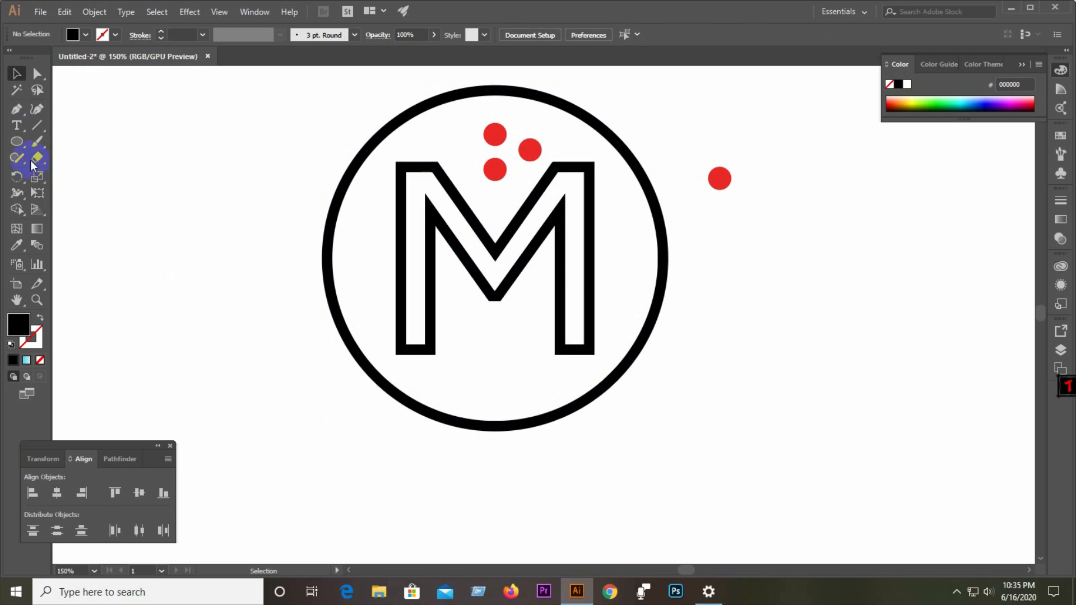
click(31, 132)
drag(426, 194, 426, 368)
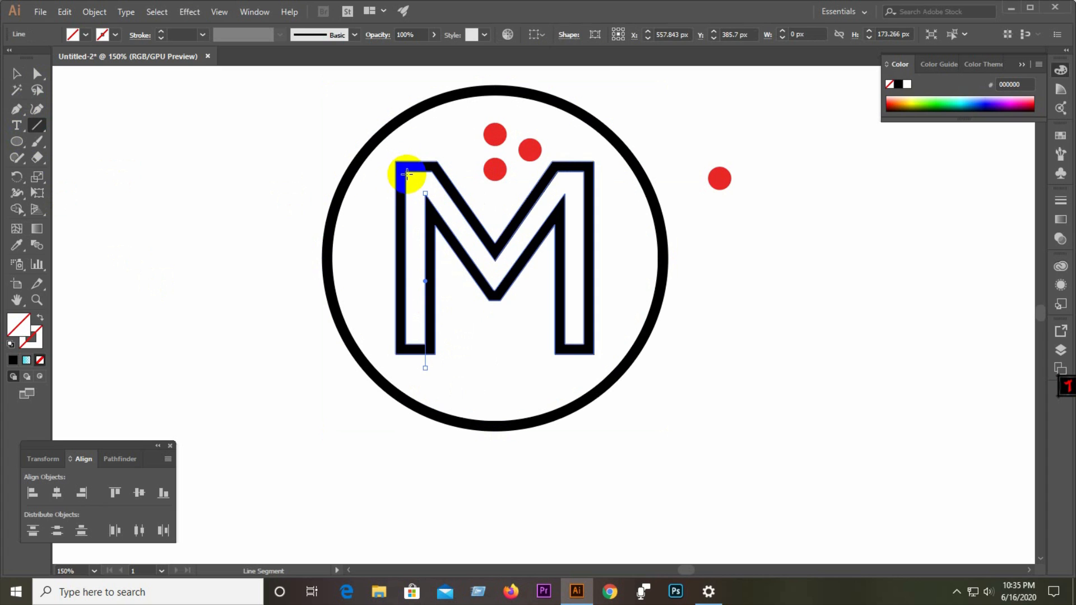
scroll(406, 174, up, 1)
drag(407, 169, 407, 426)
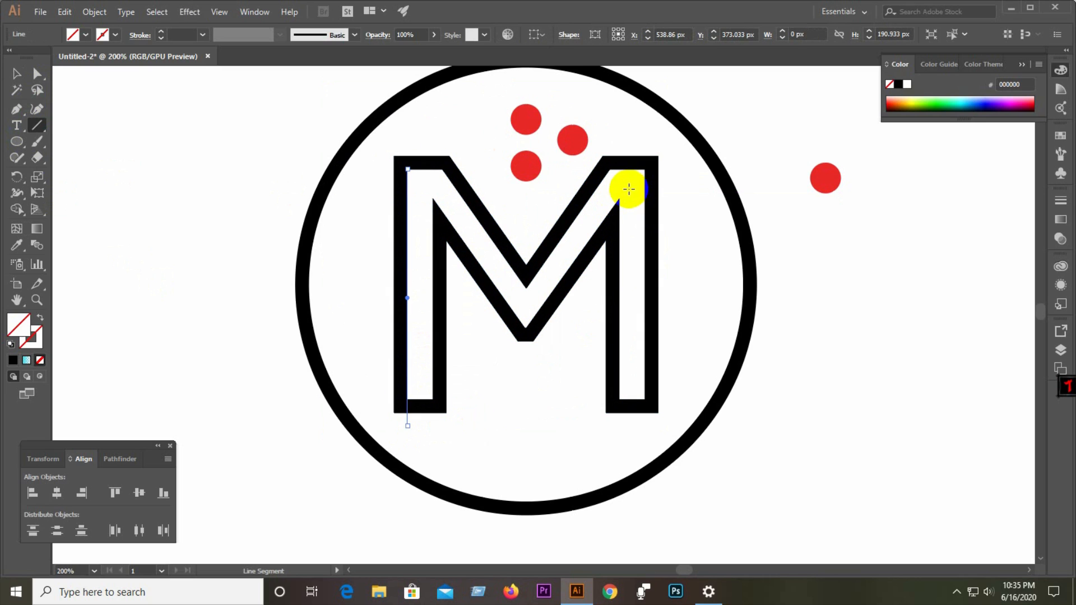
drag(611, 168, 692, 168)
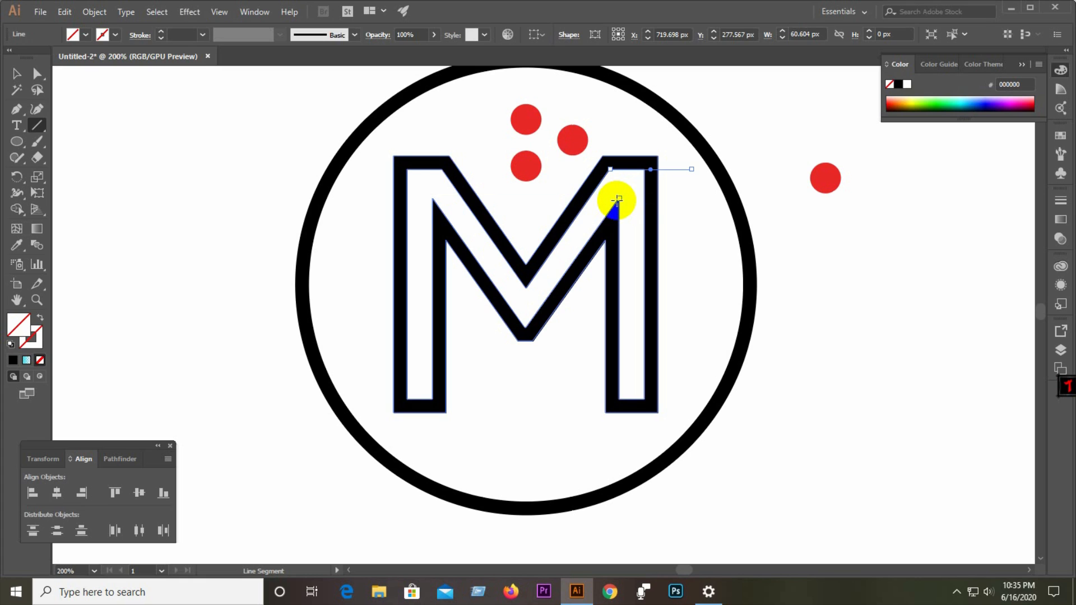
drag(617, 199, 701, 198)
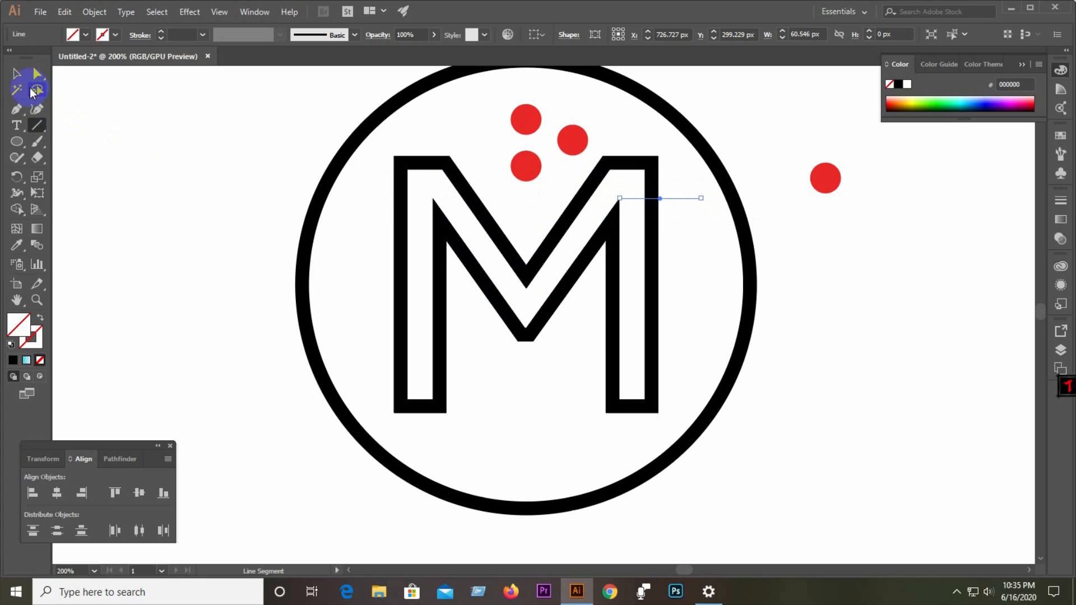
Select the whole logo with its cutting lines and divide it with Pathfinder Divide.
click(16, 73)
drag(149, 149, 740, 403)
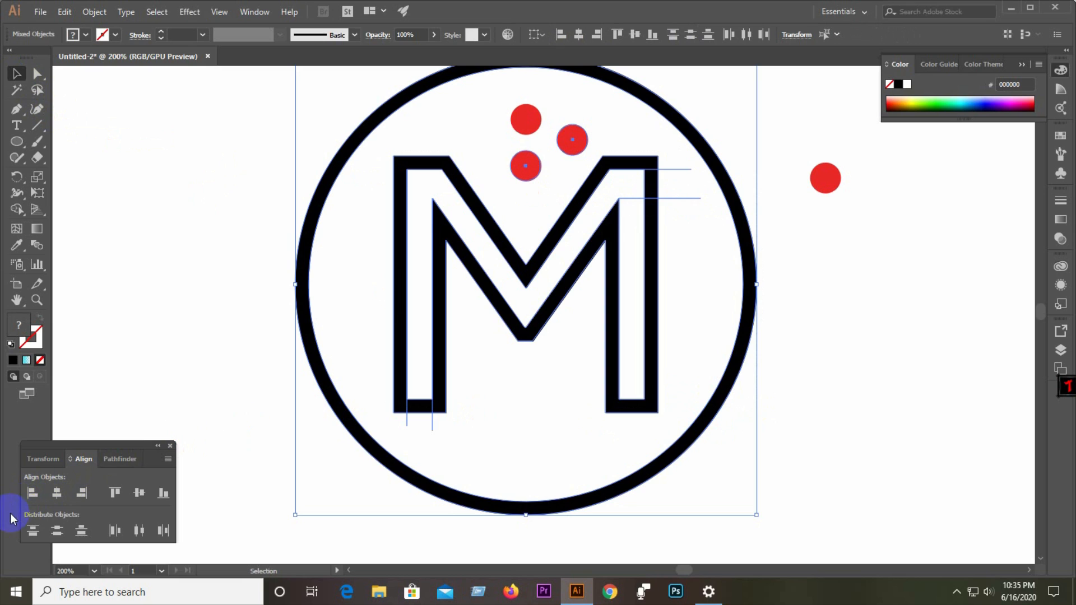
click(119, 460)
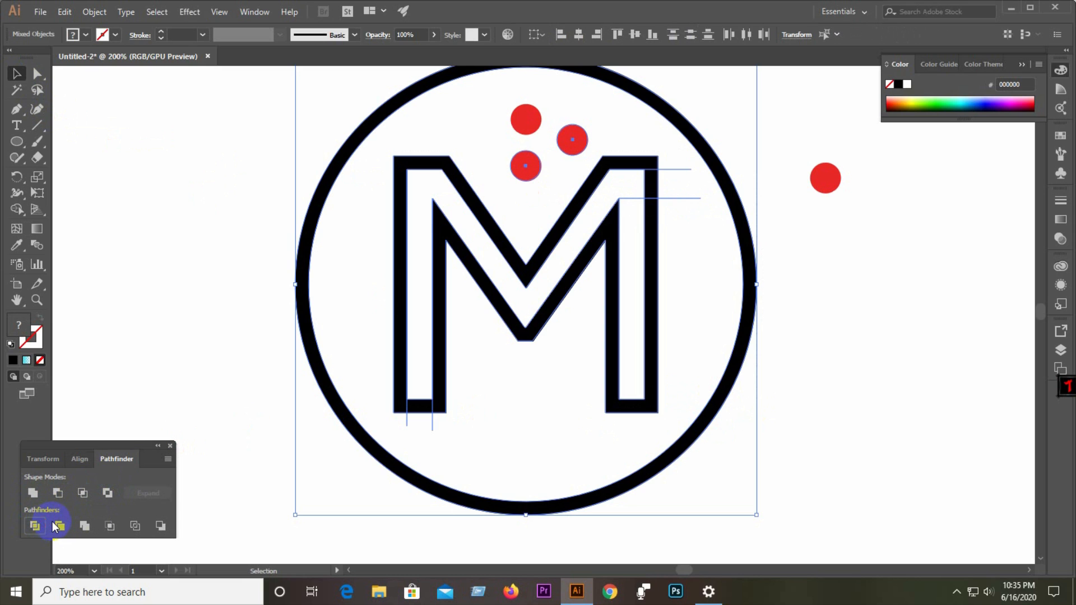
click(54, 526)
Ungroup the divided artwork and delete the cut-off pieces of the M's left stem and upper right arm.
right_click(515, 288)
click(532, 380)
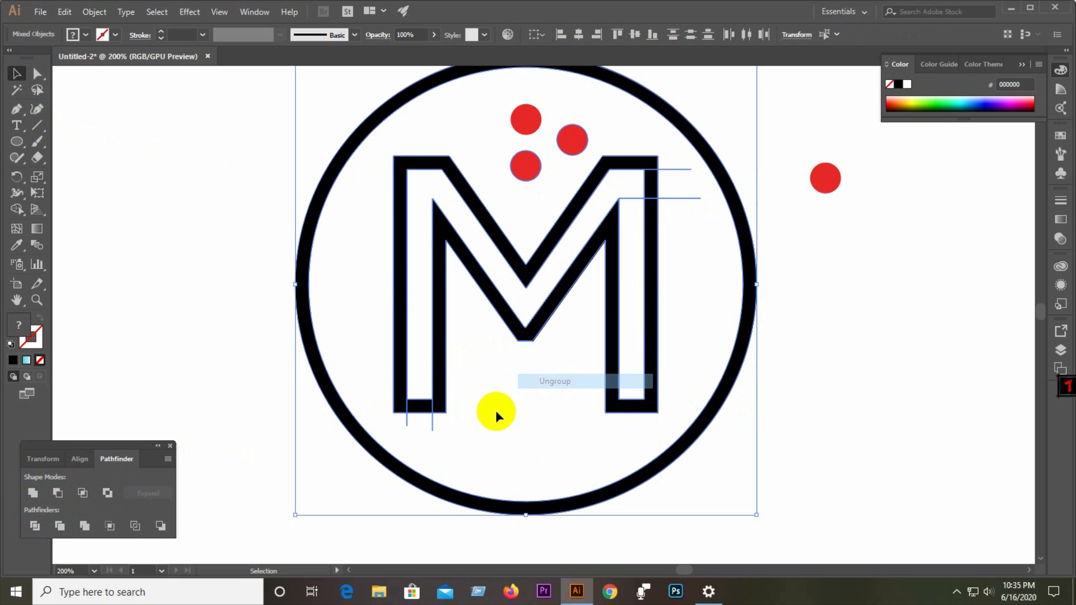
click(422, 407)
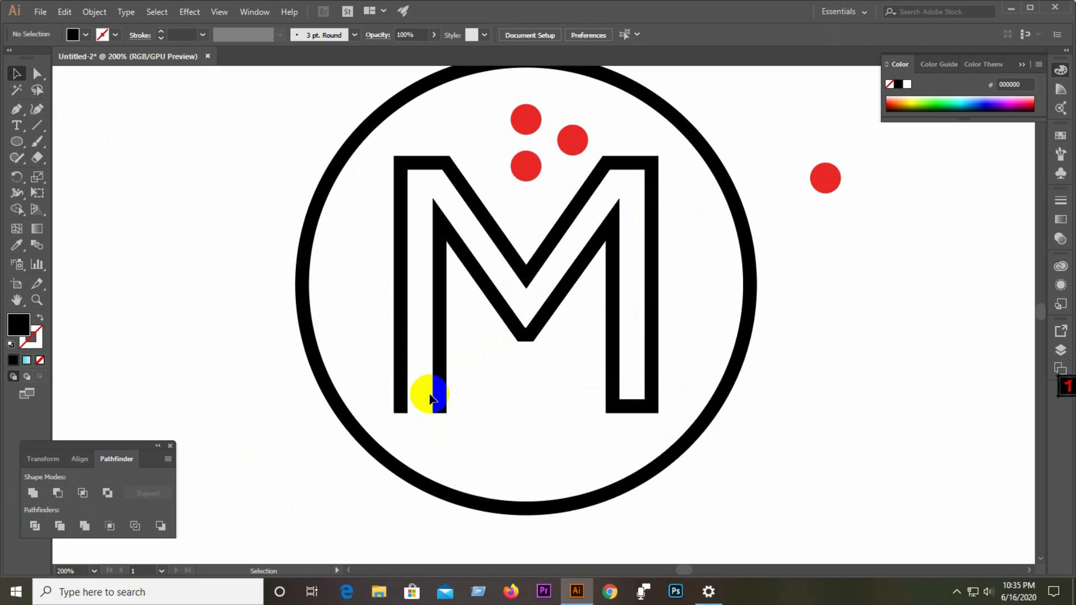
click(421, 407)
key(Delete)
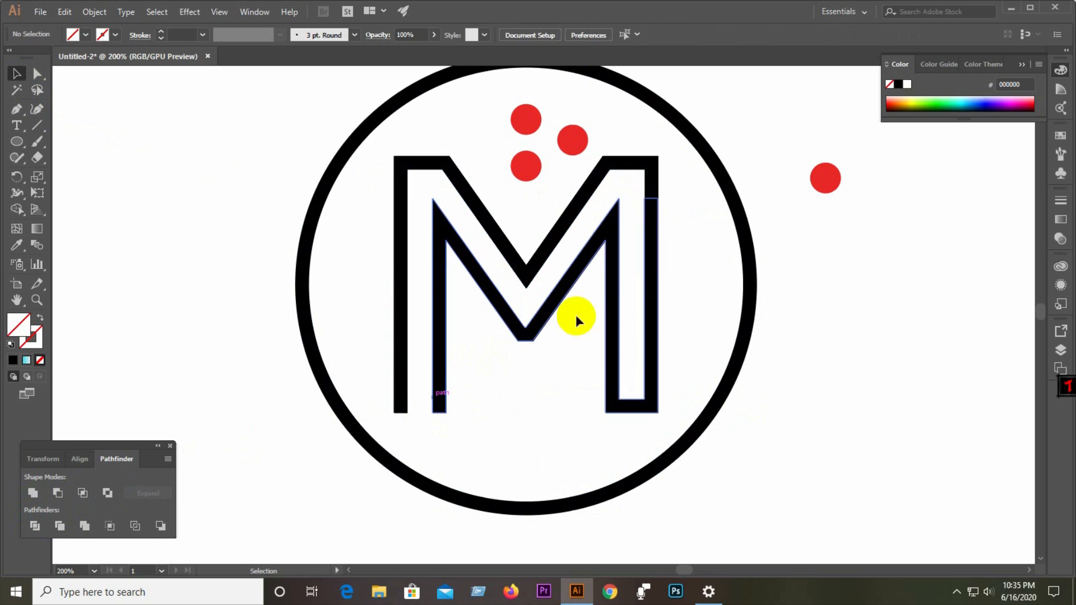
click(654, 194)
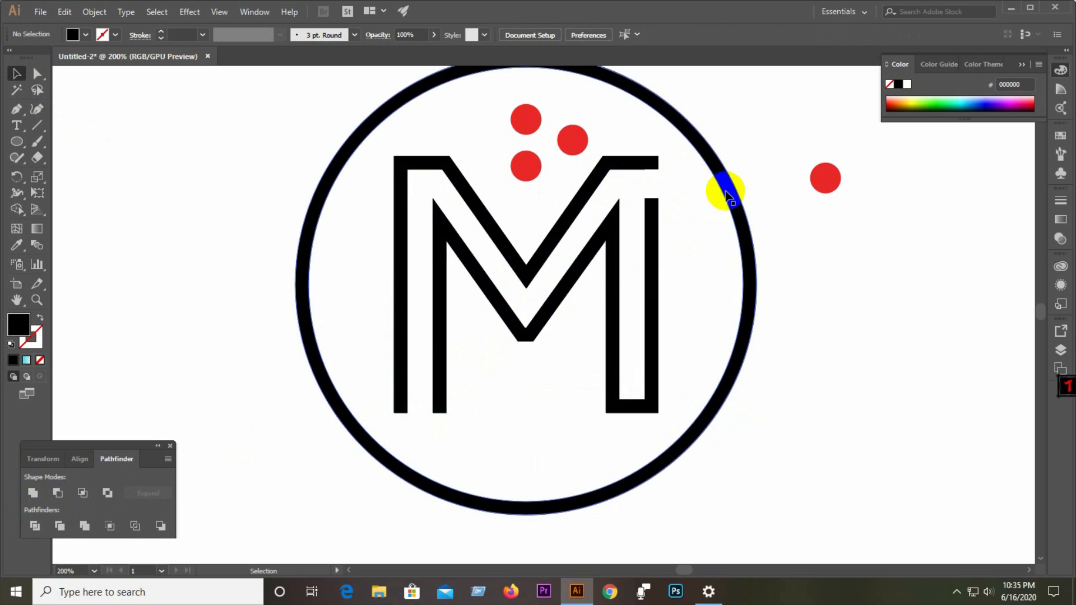
Move one red dot from above the M onto the top end of its cut right stem.
scroll(653, 171, up, 3)
scroll(654, 170, down, 2)
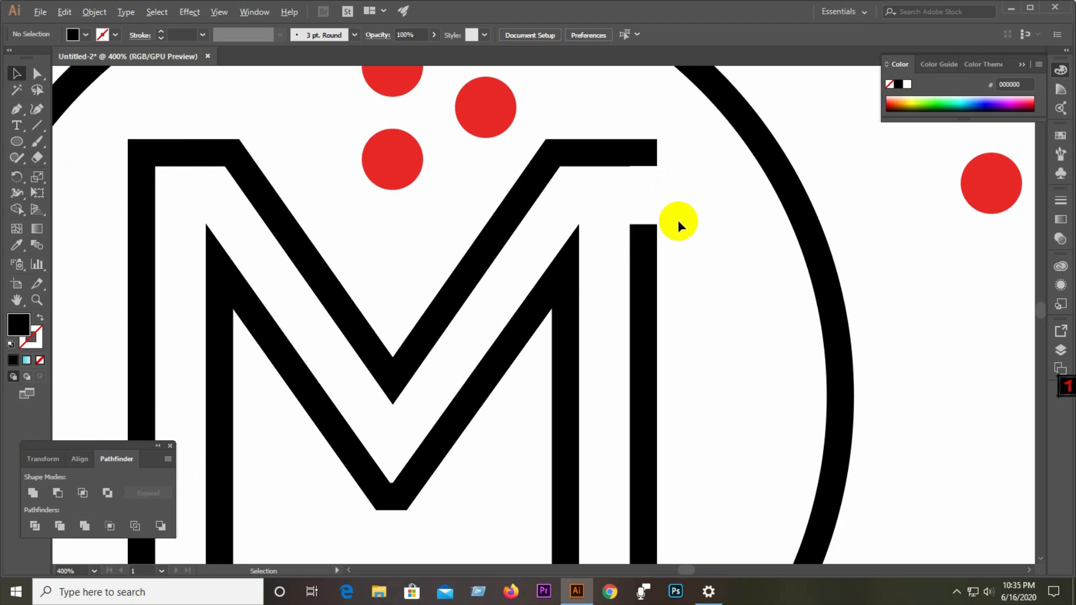
scroll(678, 220, down, 3)
drag(580, 209, 652, 235)
scroll(683, 237, up, 4)
scroll(522, 241, down, 4)
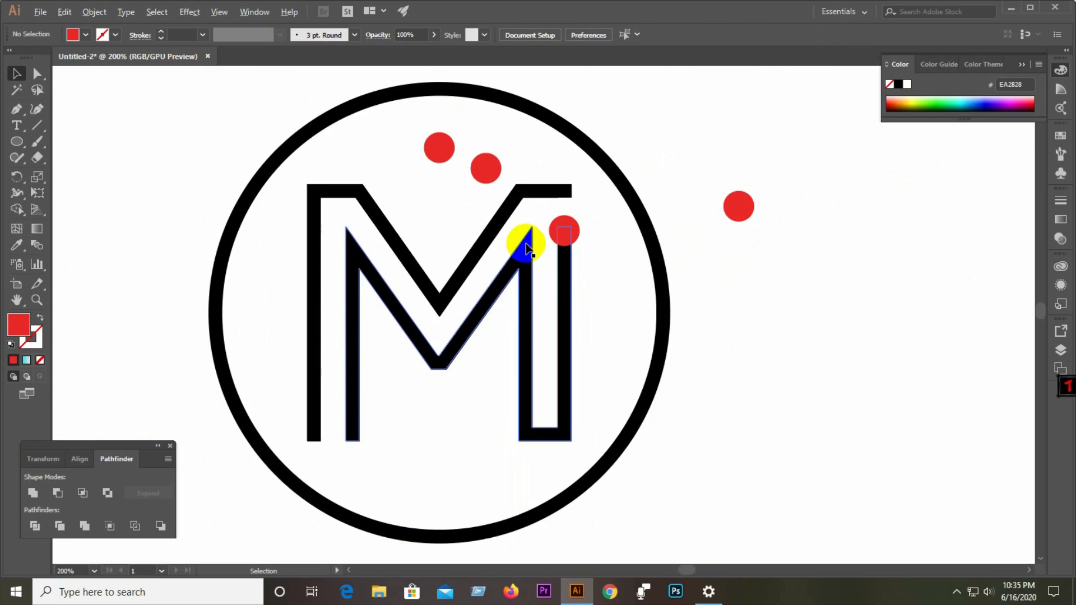
Fine-tune the red dot's position so it sits centred on the right stem's top end.
click(853, 236)
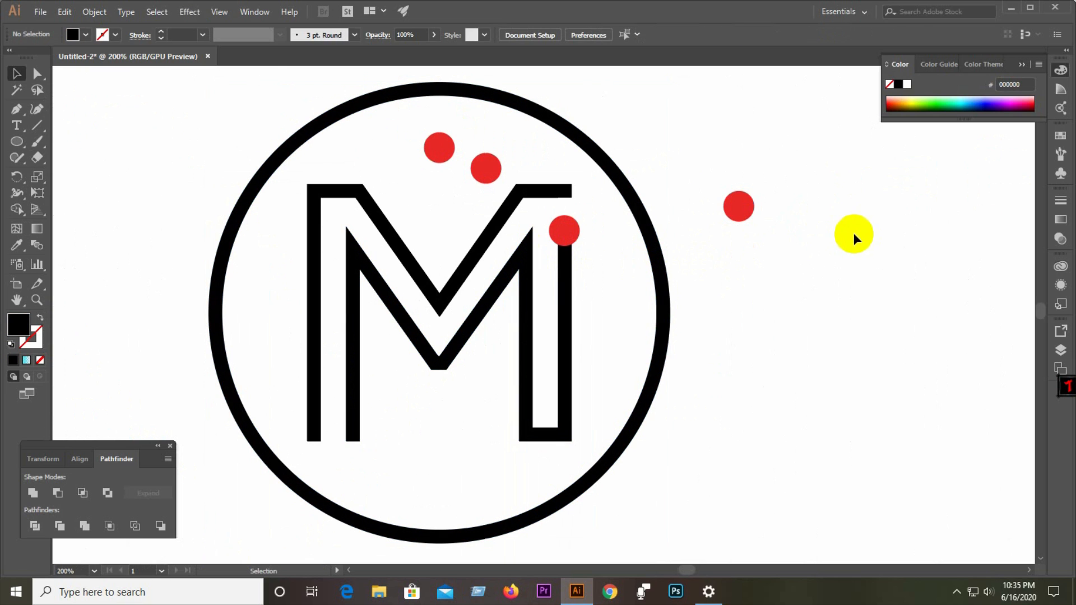
scroll(561, 235, up, 5)
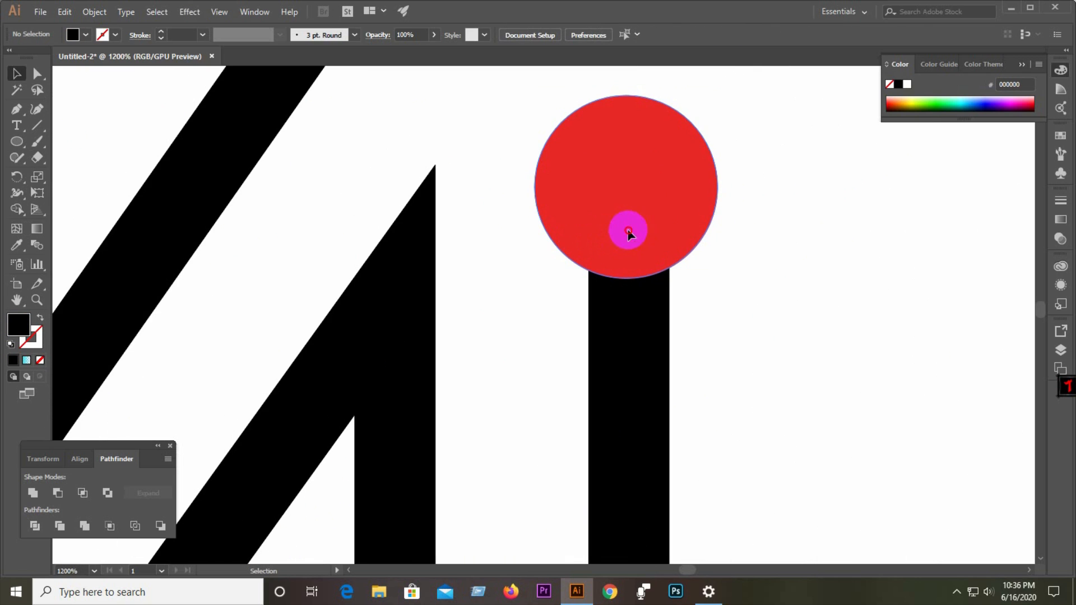
click(627, 231)
drag(717, 96, 715, 106)
click(800, 185)
scroll(523, 219, down, 4)
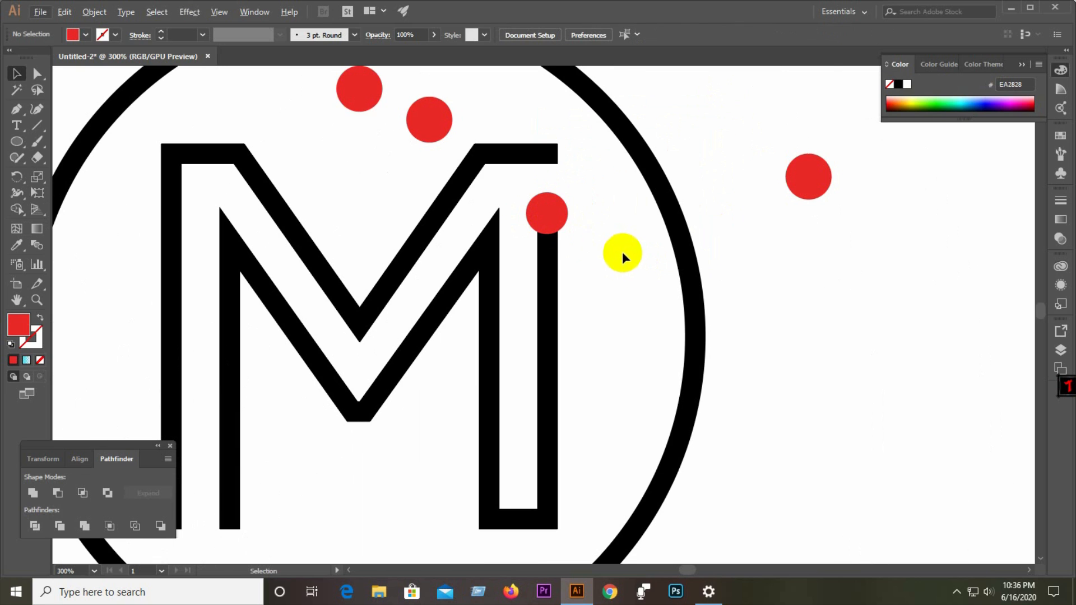
scroll(555, 227, up, 3)
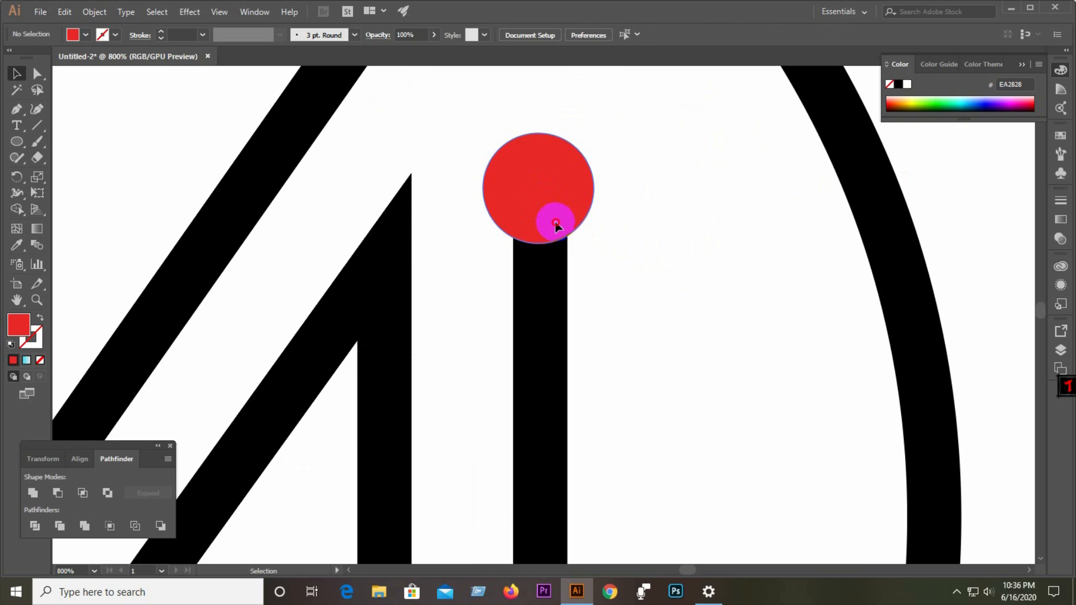
mouse_move(556, 224)
mouse_down()
mouse_move(653, 169)
mouse_move(551, 177)
mouse_move(549, 209)
mouse_up()
click(691, 271)
click(644, 217)
scroll(644, 217, down, 3)
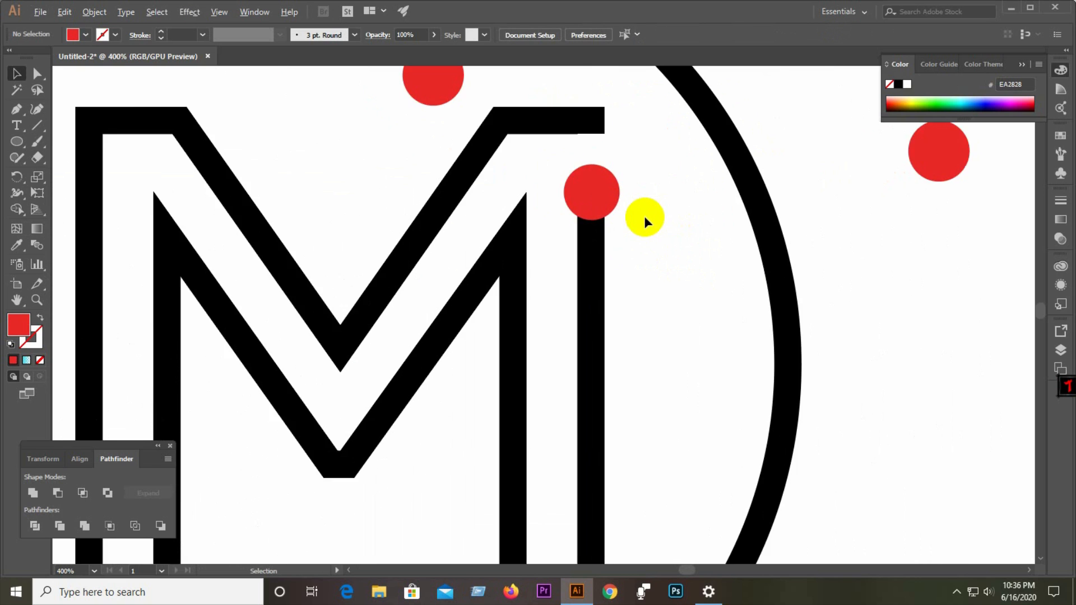
scroll(670, 251, down, 1)
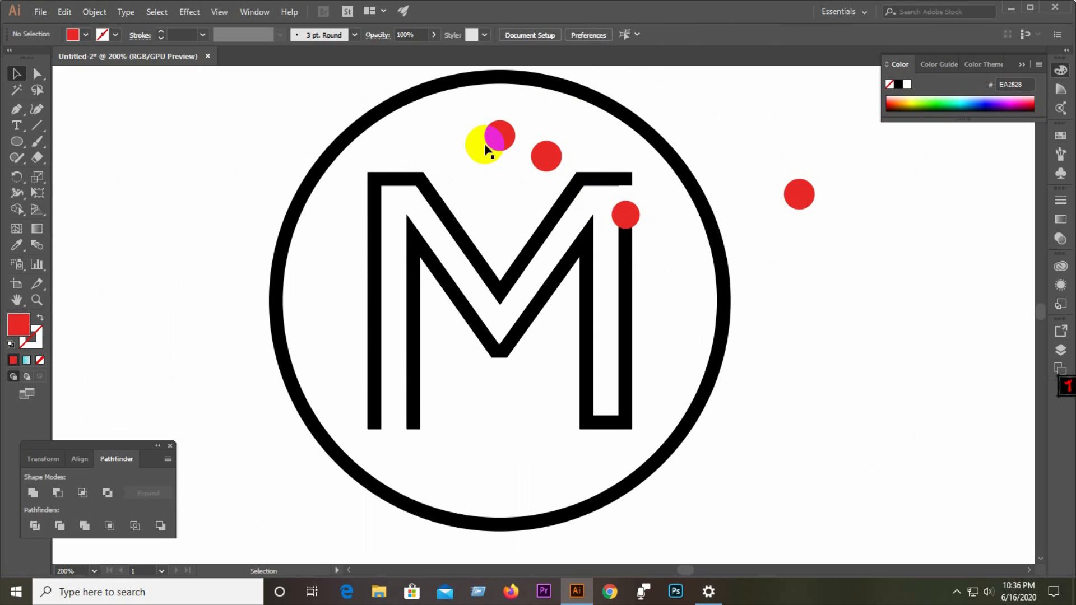
Move the two remaining red dots above the M out beside the circle.
drag(467, 116, 563, 175)
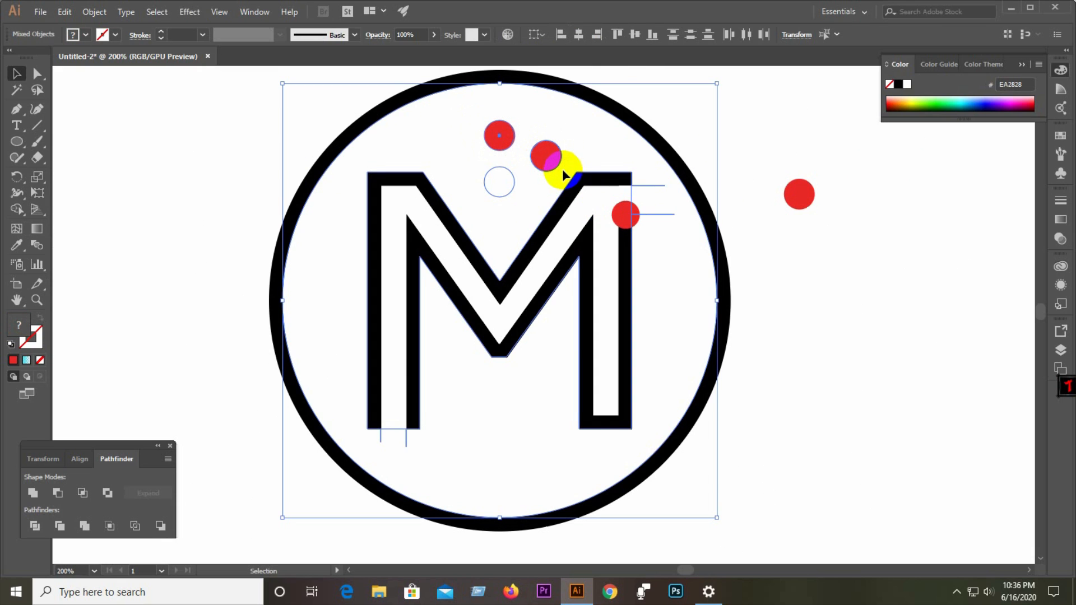
click(611, 156)
drag(760, 156, 869, 247)
drag(799, 194, 748, 196)
click(831, 274)
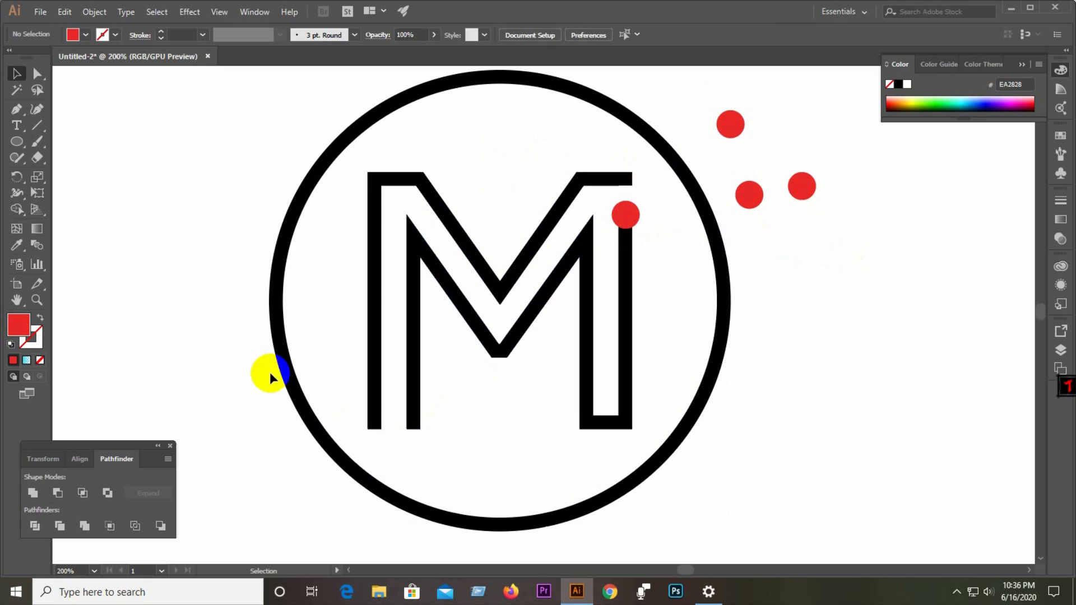
Draw a horizontal line across the M's left stem and divide the M with it.
click(35, 128)
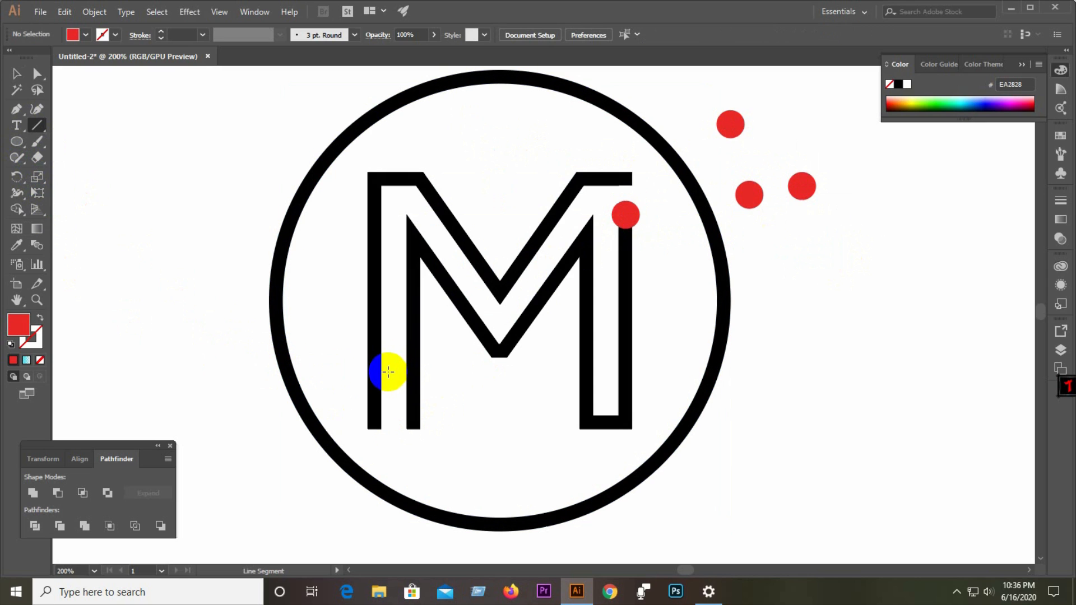
drag(388, 371, 351, 371)
click(17, 73)
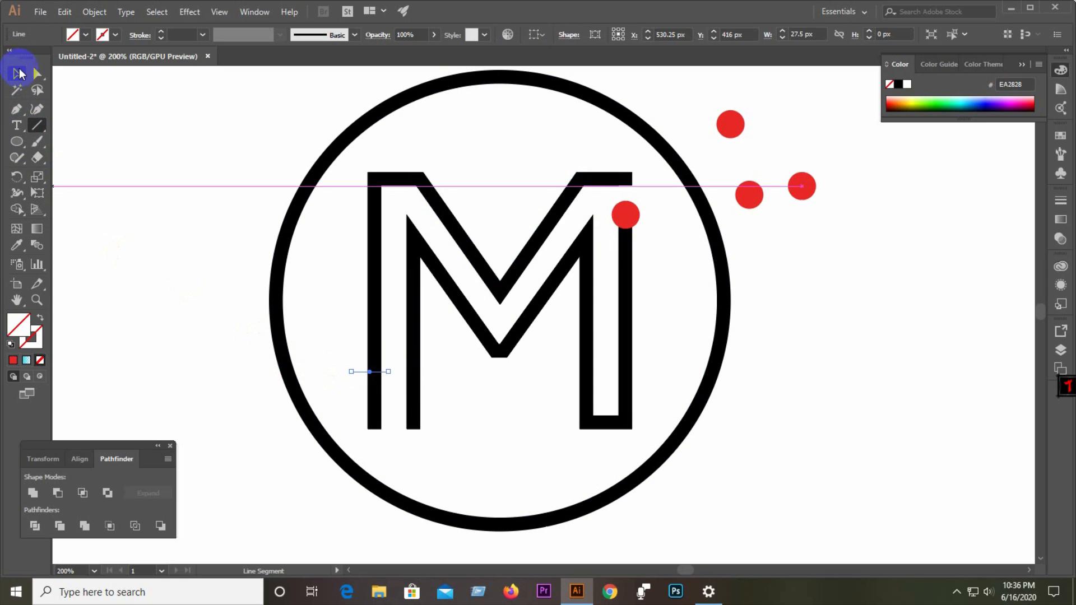
drag(345, 332, 397, 429)
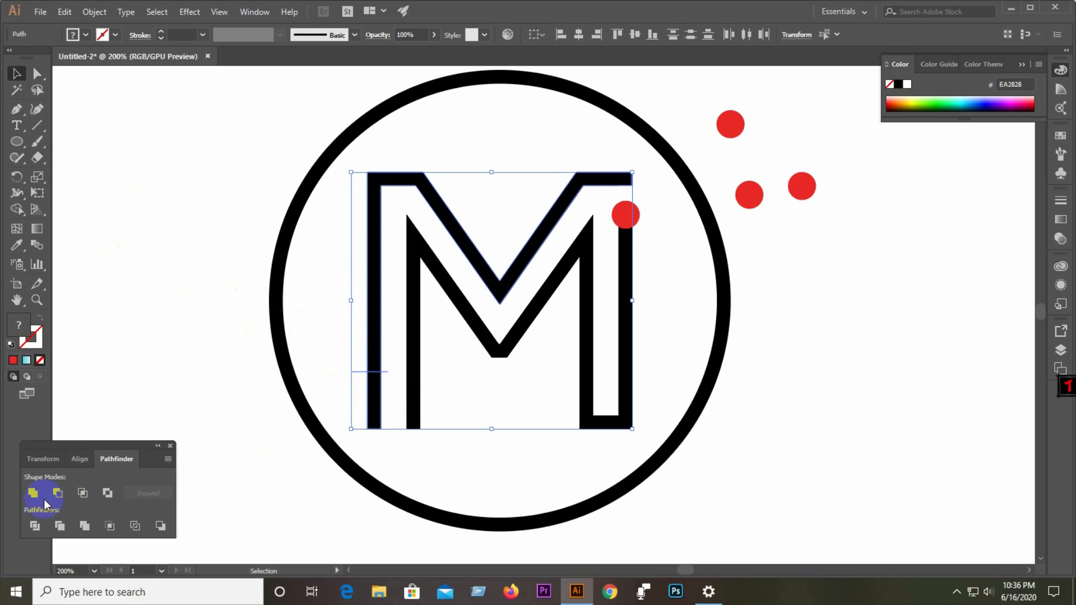
click(42, 525)
Ungroup the divided M and delete the lower piece of its outer left stem.
right_click(381, 371)
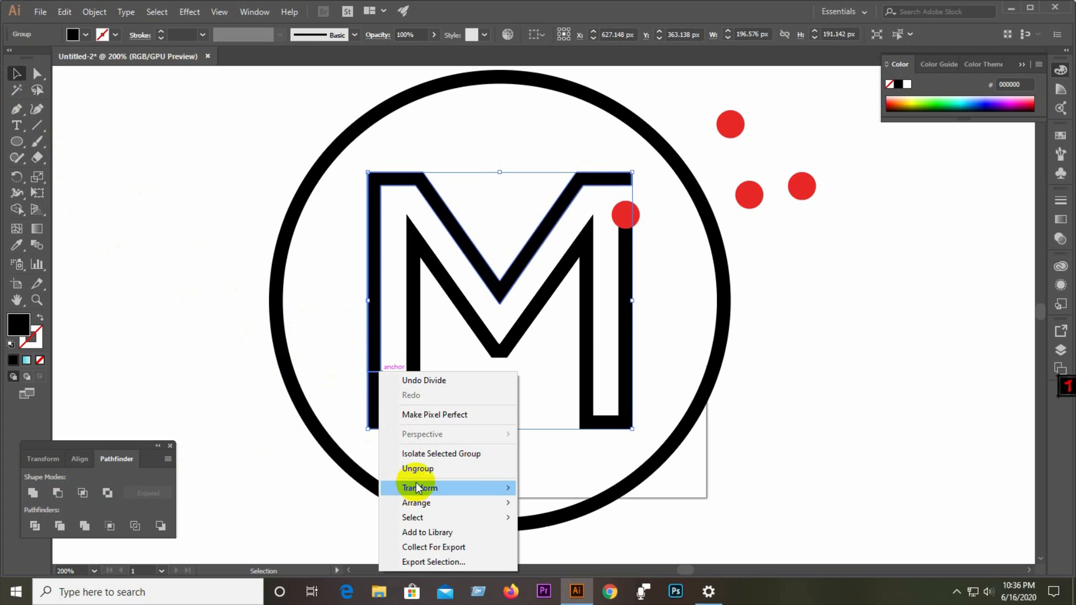
click(419, 469)
click(380, 400)
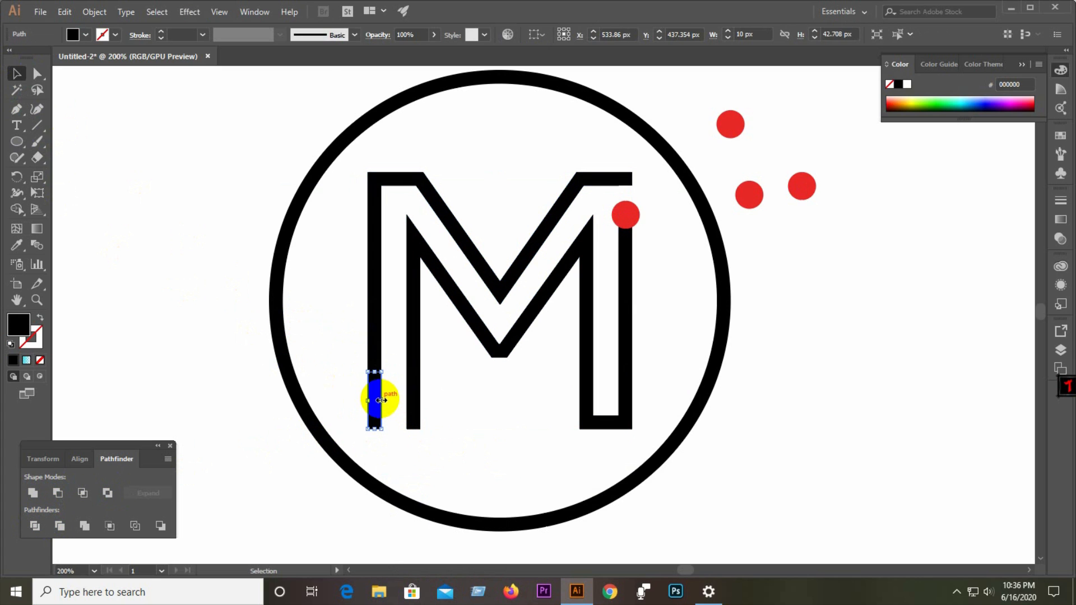
key(Delete)
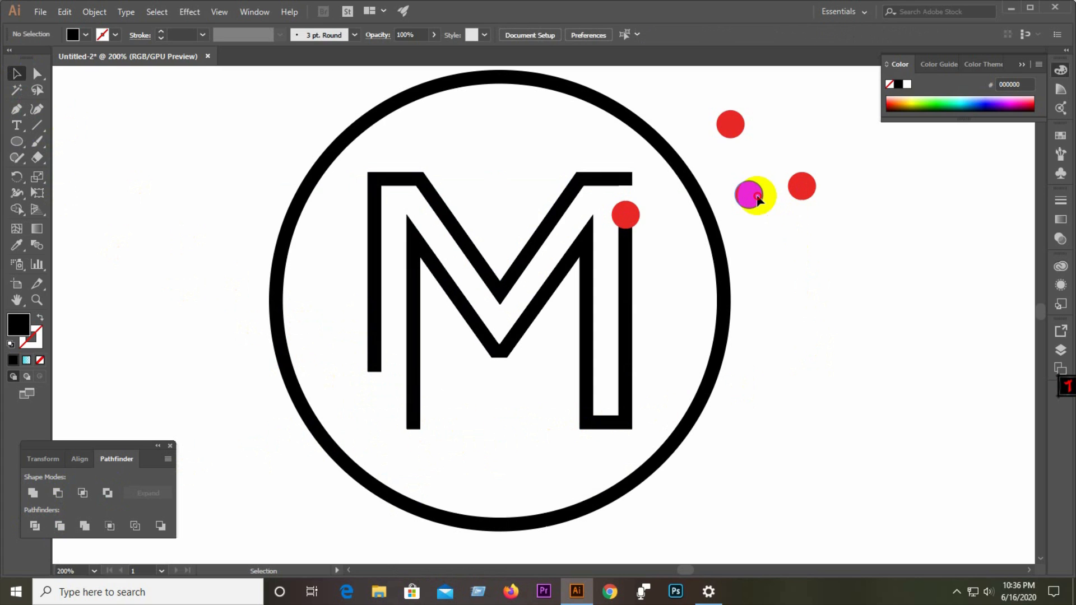
Move a red dot onto the cut end of the M's left stem and centre it there.
drag(758, 199, 383, 374)
click(382, 406)
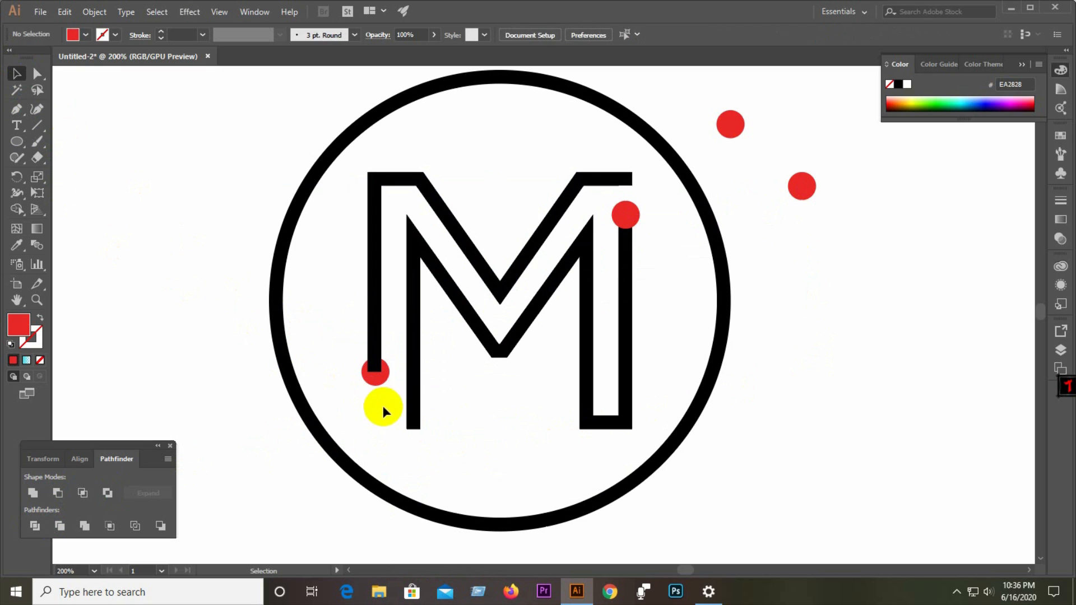
scroll(372, 380, up, 2)
click(386, 366)
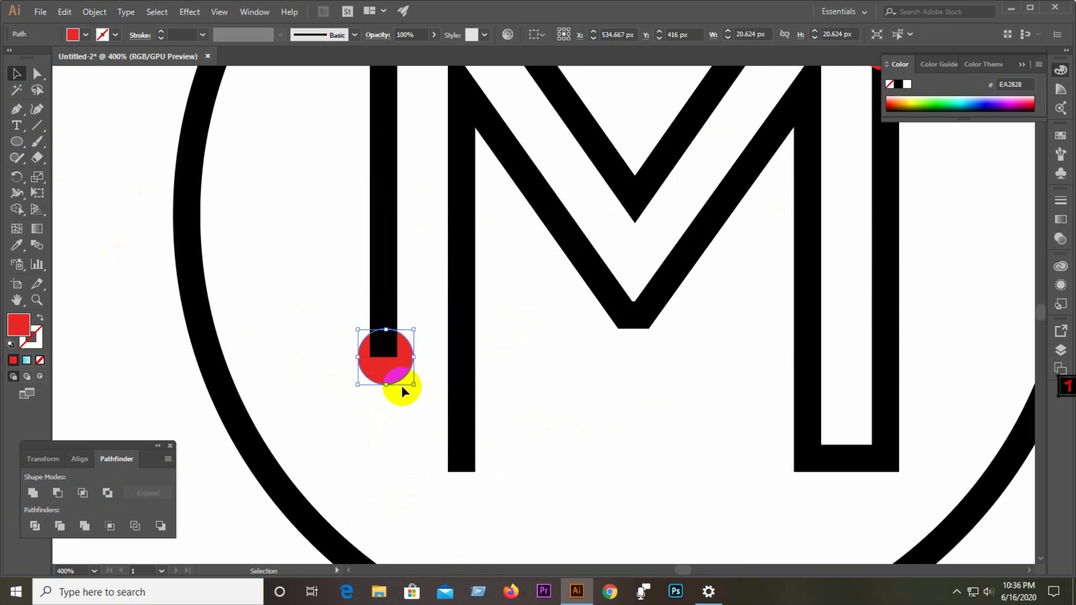
scroll(388, 373, up, 4)
drag(384, 372, 381, 372)
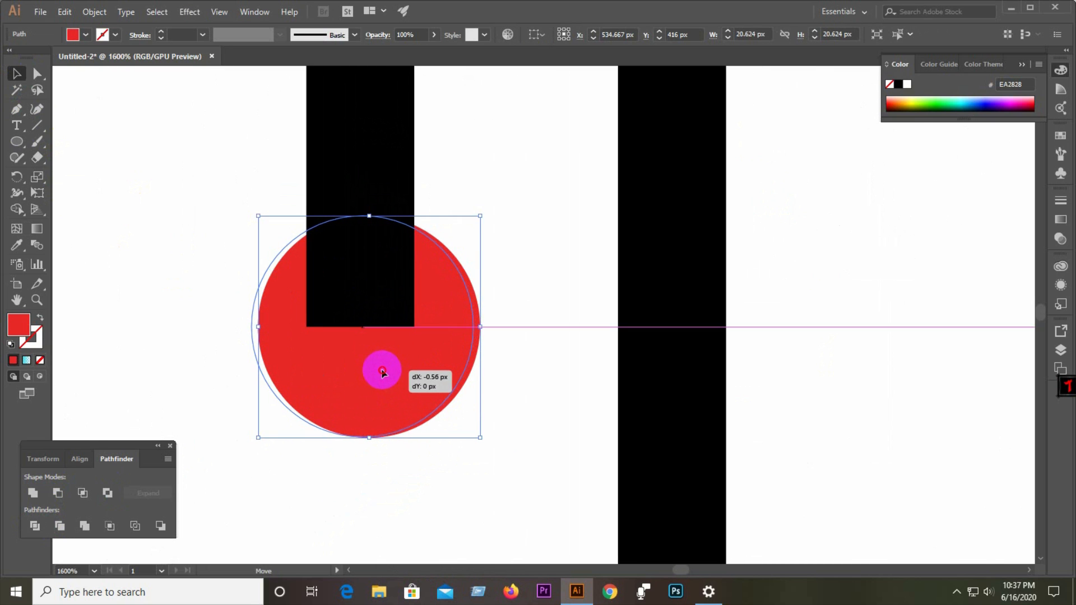
click(401, 444)
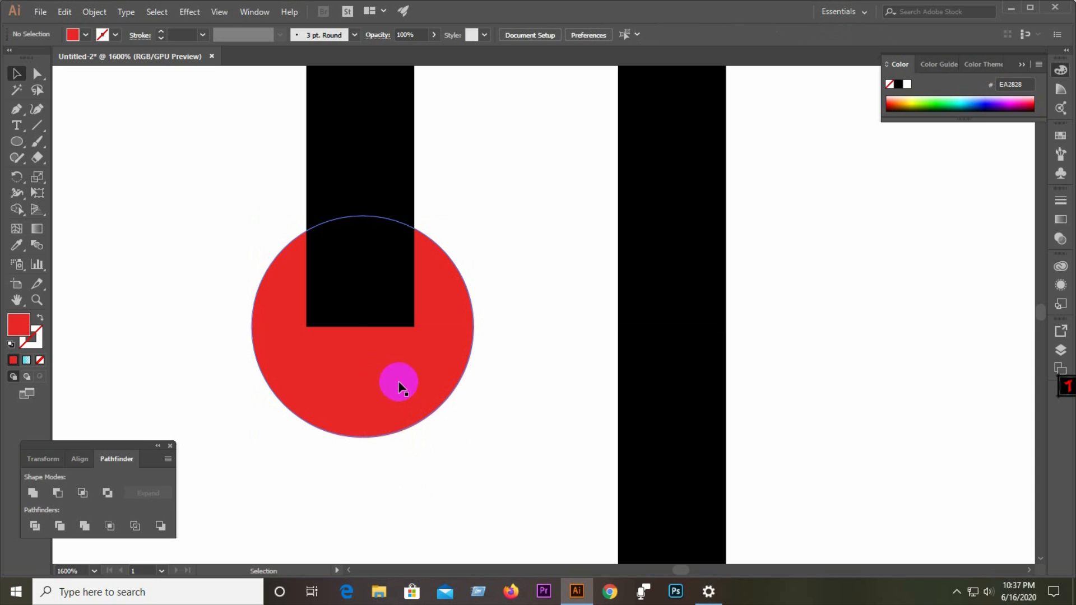
scroll(306, 342, down, 2)
scroll(307, 342, down, 3)
scroll(247, 338, down, 3)
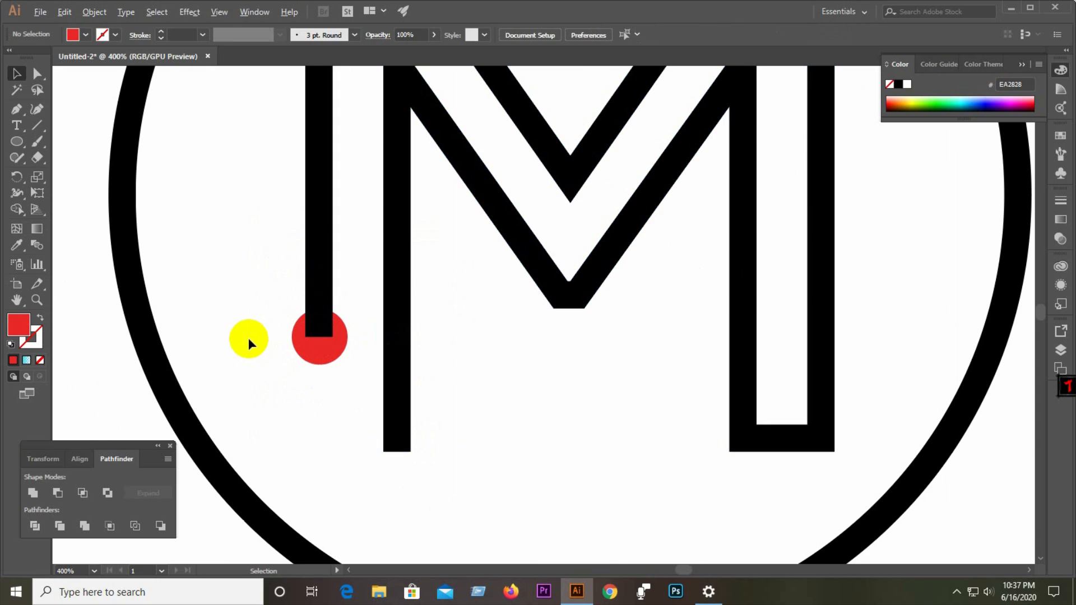
Bring the red dot on the left stem to the front.
click(294, 341)
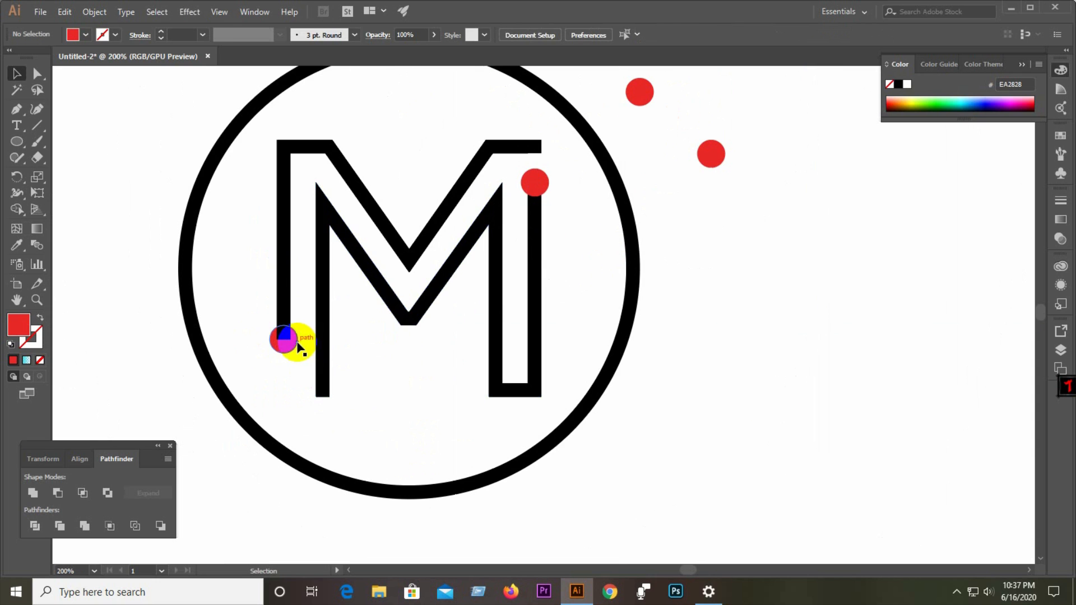
right_click(297, 341)
mouse_move(330, 275)
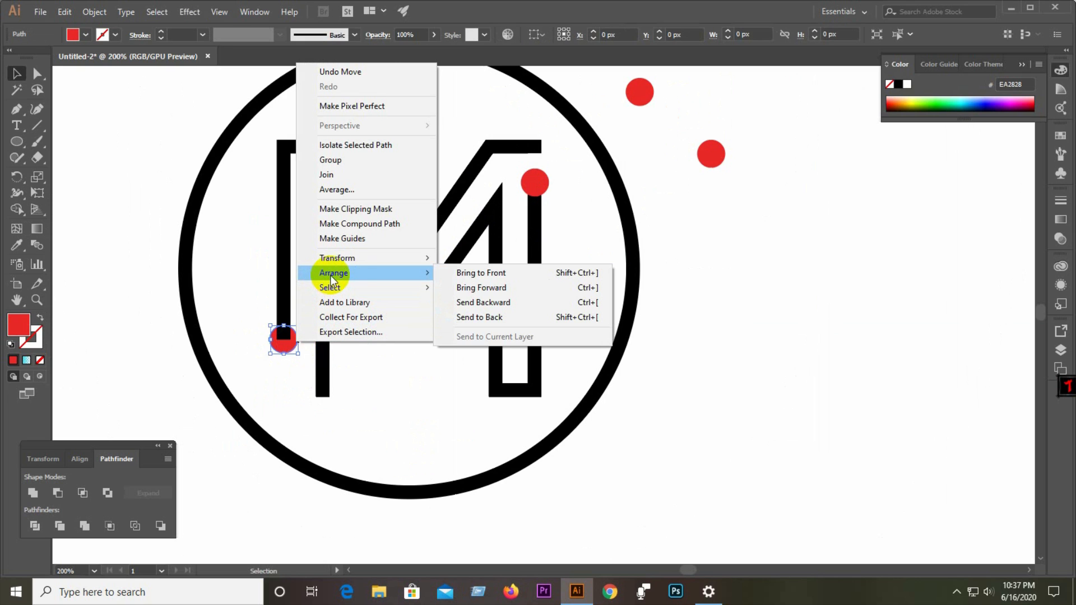
click(482, 273)
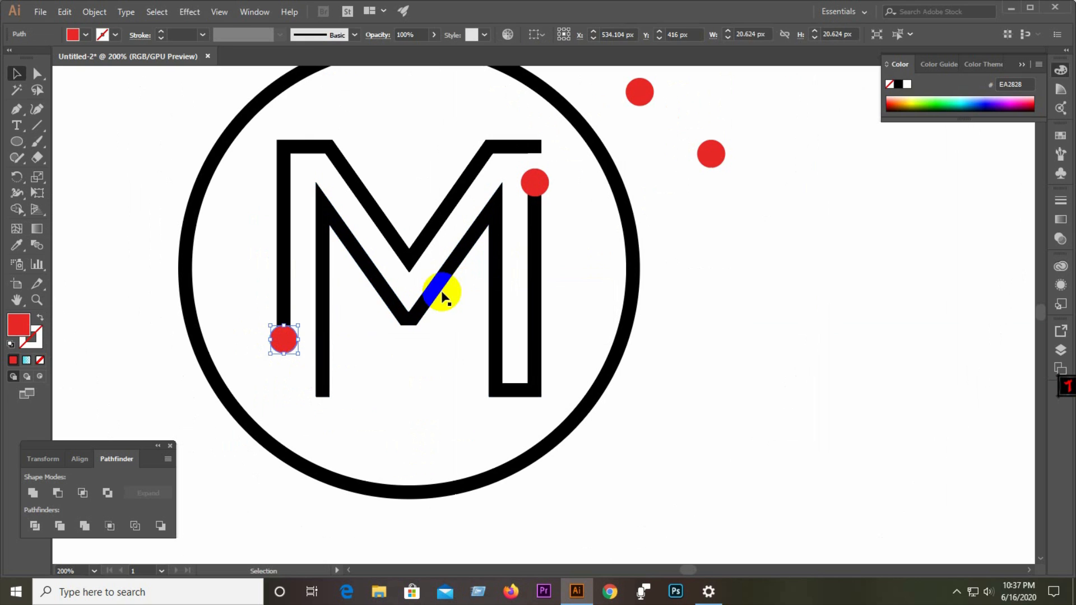
click(228, 273)
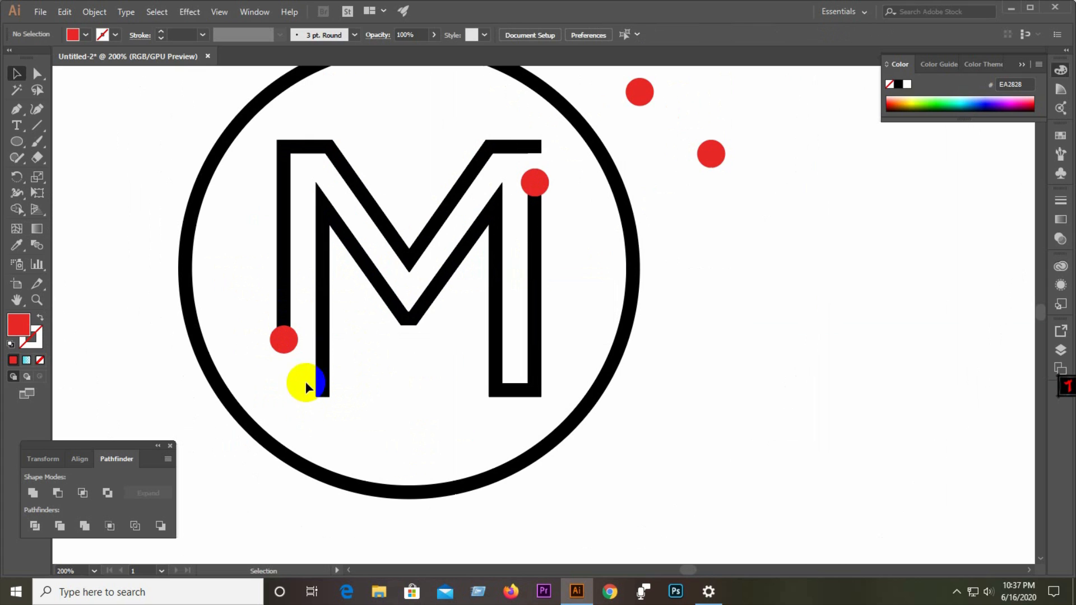
Draw two horizontal cutting lines running left from the left-stem dot and from the inner stem's base.
click(283, 315)
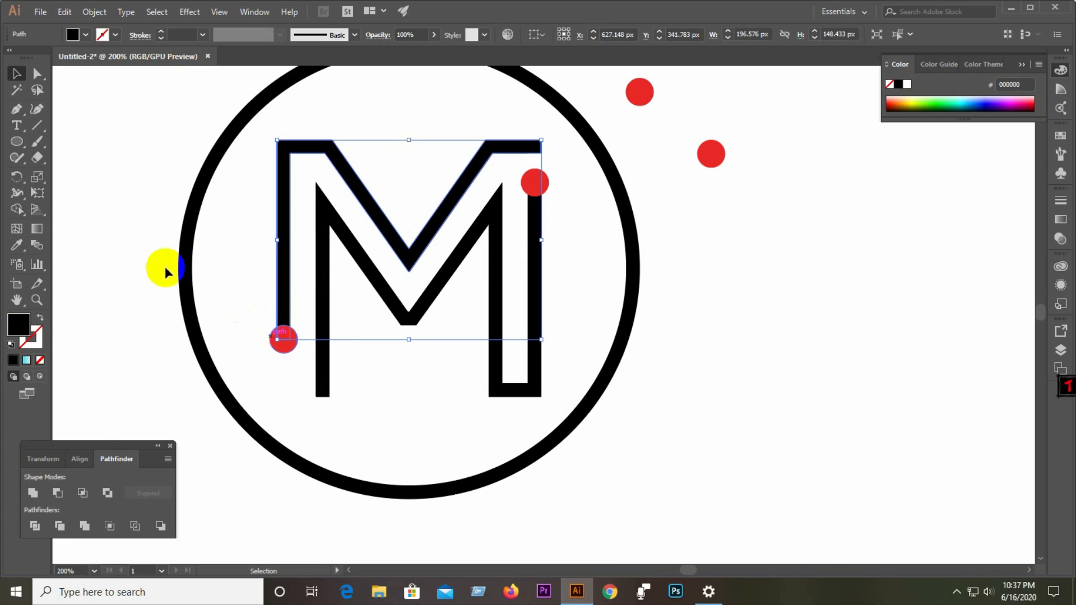
click(40, 124)
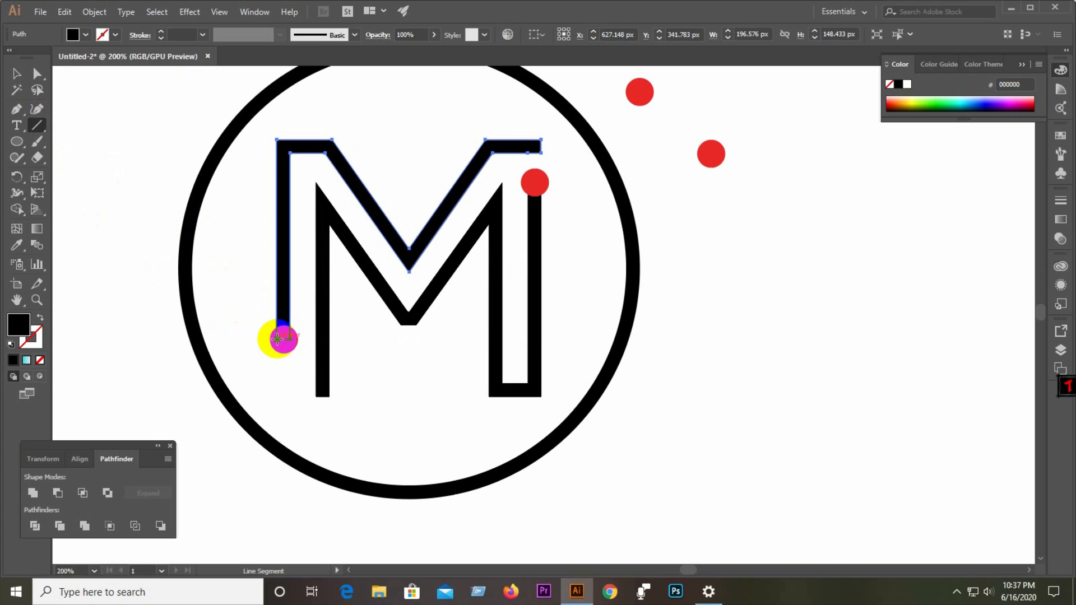
drag(277, 339, 163, 339)
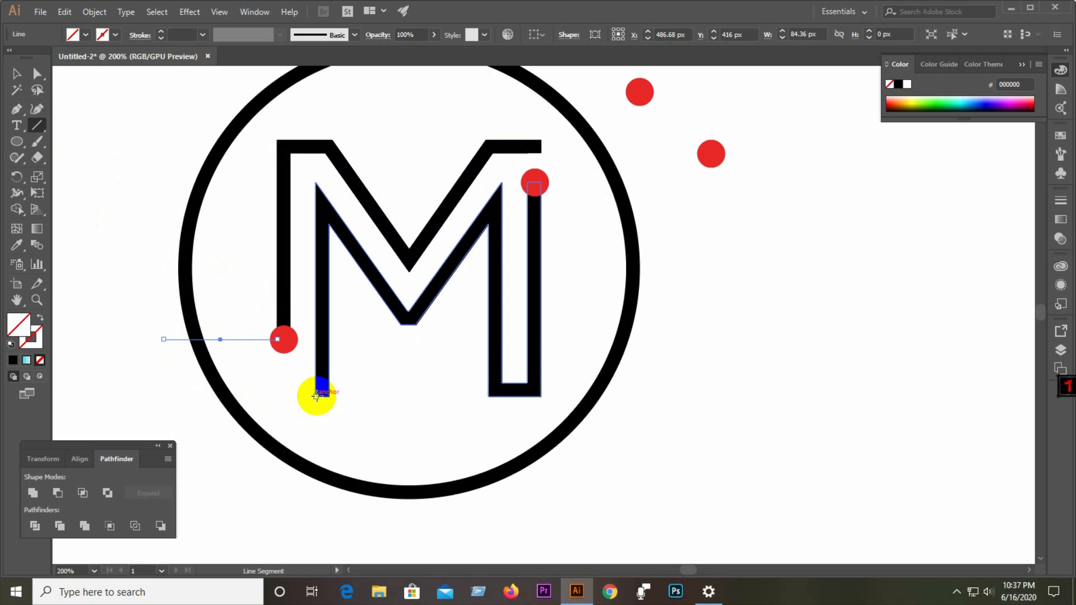
mouse_move(317, 397)
mouse_down()
mouse_move(187, 386)
mouse_move(125, 387)
mouse_move(127, 396)
mouse_up()
Move one cutting line down about 43 px toward the circle's lower left edge.
click(13, 73)
drag(177, 349, 280, 453)
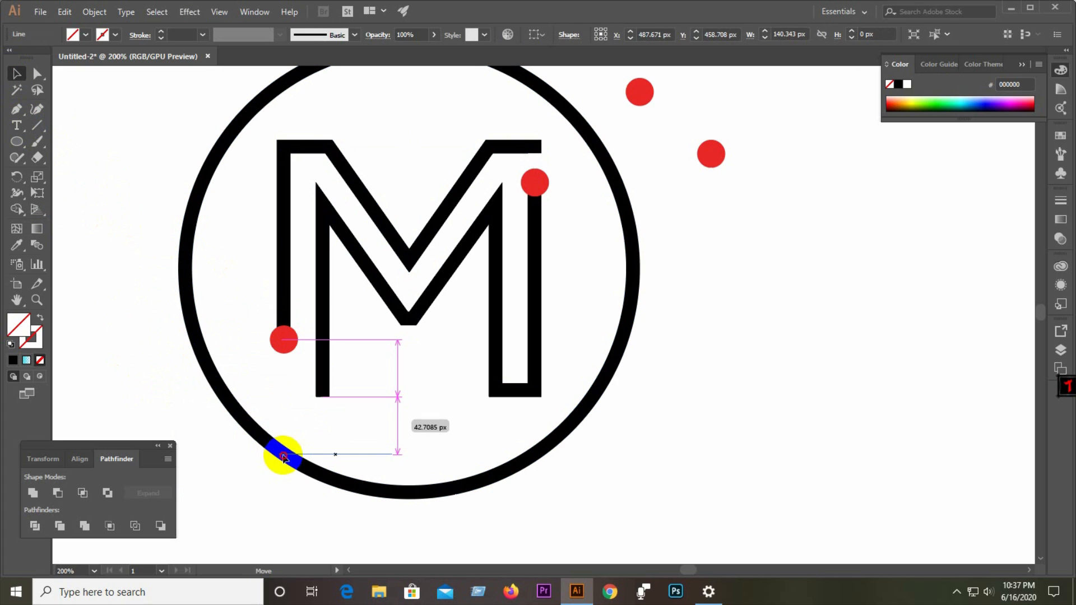
Undo the last two edits to the cutting lines.
click(16, 76)
drag(103, 170, 343, 489)
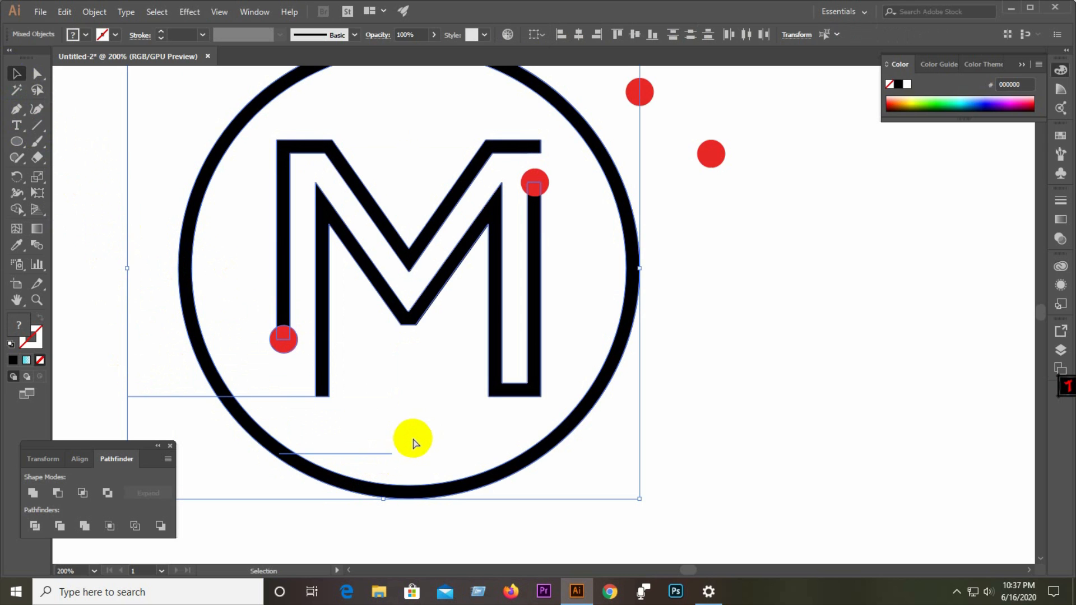
key(ctrl+z)
key(ctrl+z)
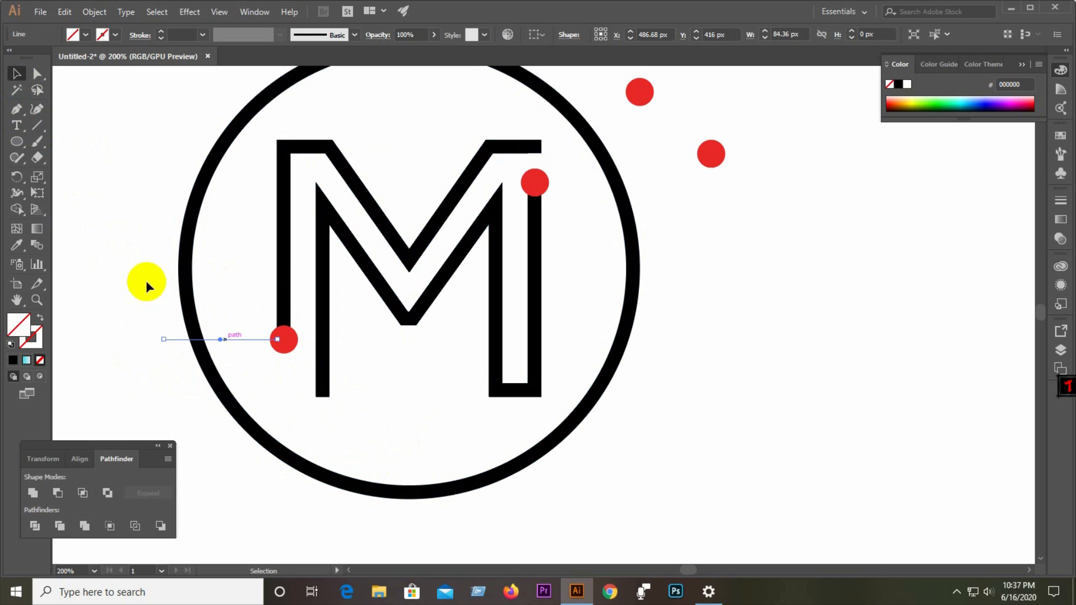
Divide the circle, the M outline and the cutting line with Pathfinder, and ungroup the pieces.
drag(105, 245, 349, 429)
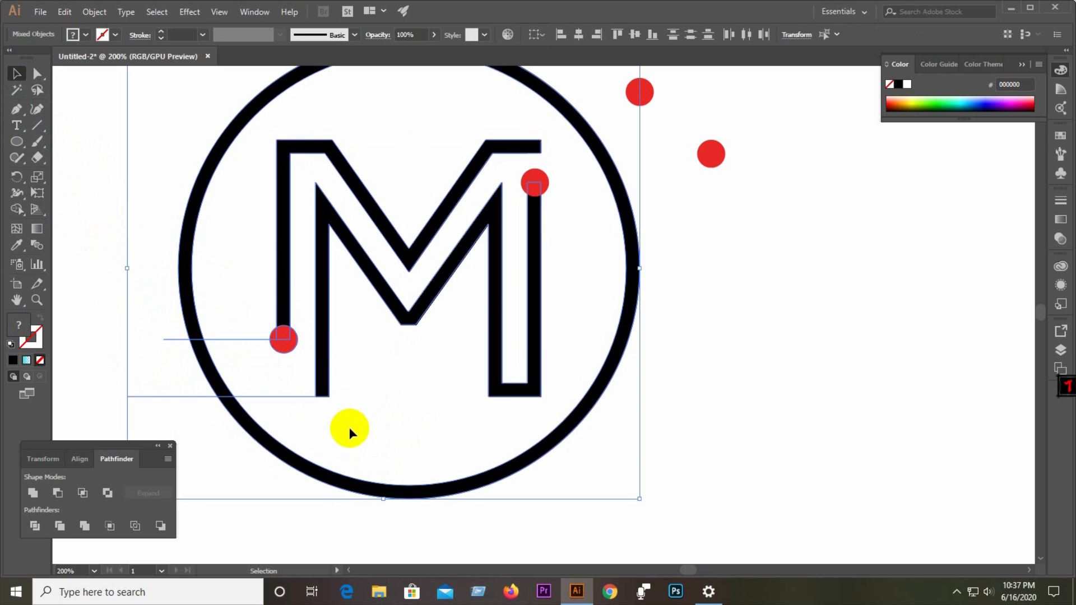
click(34, 524)
right_click(315, 372)
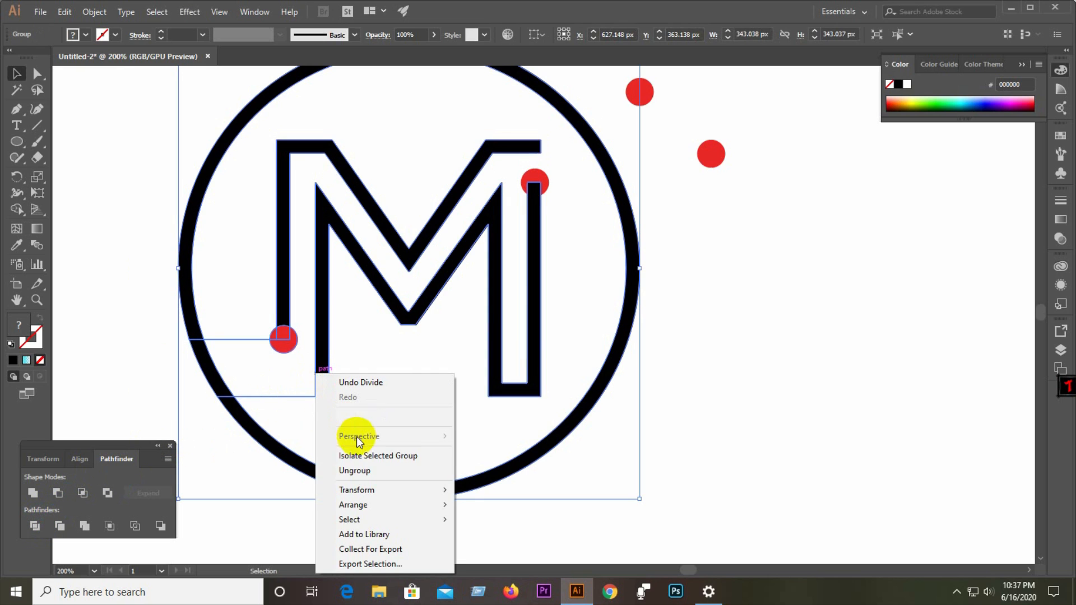
click(365, 473)
Delete the small circle segment cut off at the lower left.
click(398, 429)
click(231, 368)
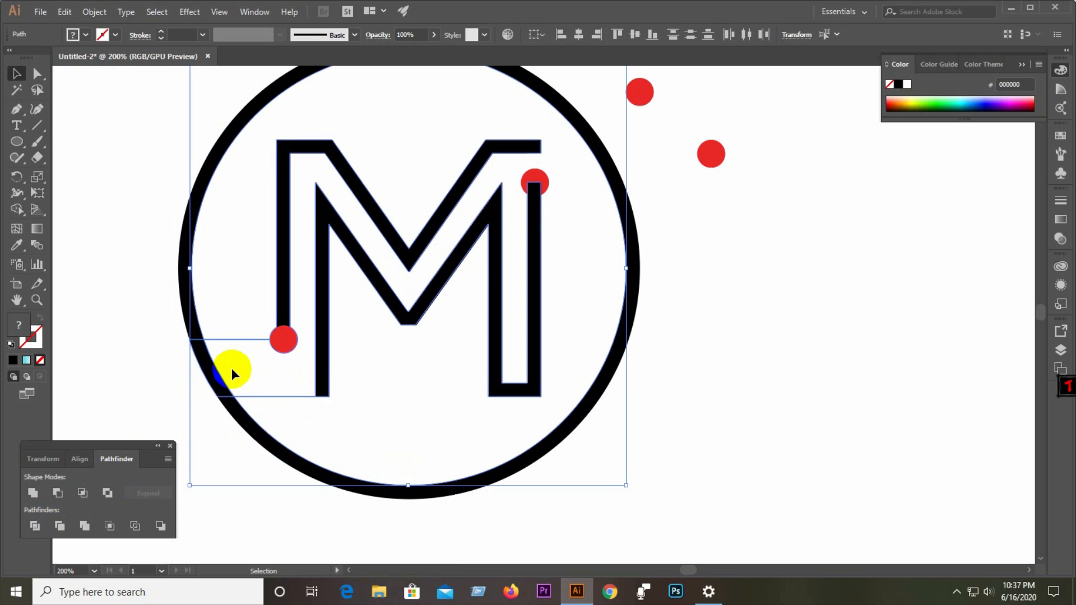
key(Delete)
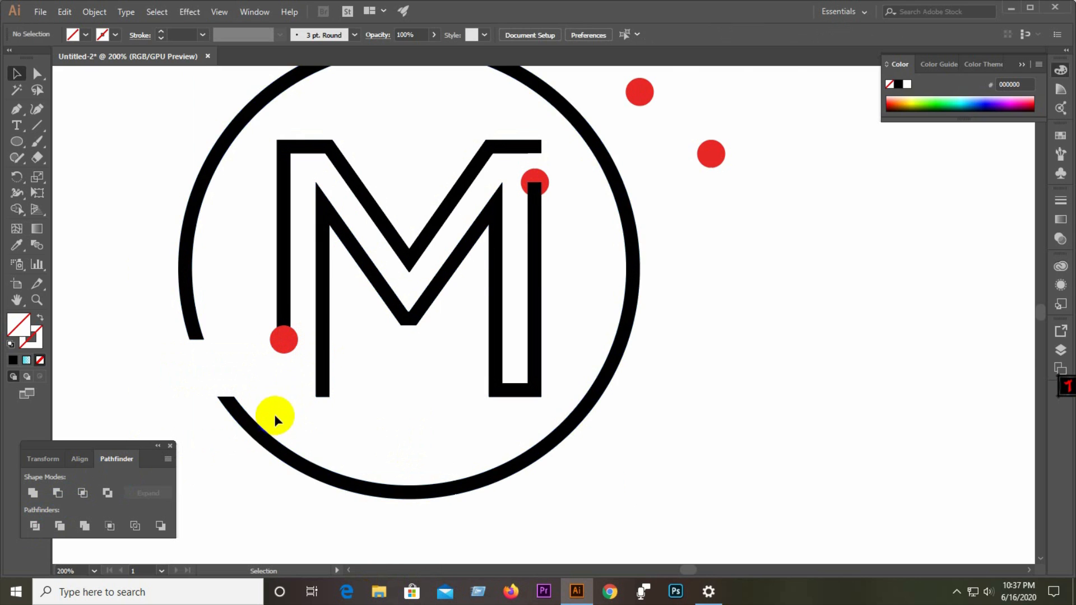
Draw a short horizontal line about 26 px long across the M's inner left stem.
scroll(274, 415, up, 3)
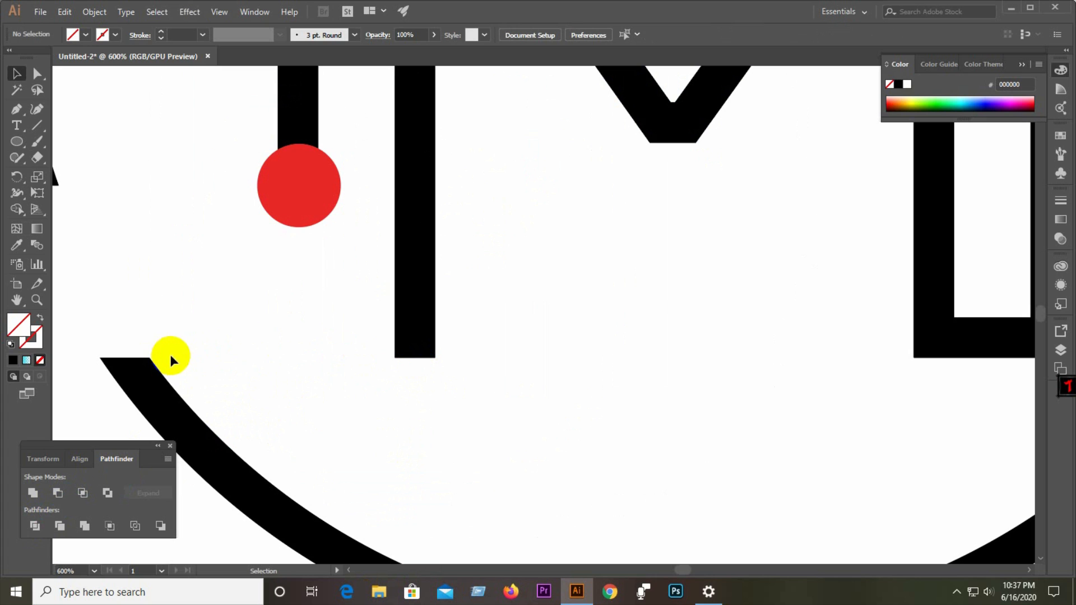
scroll(580, 382, down, 3)
click(44, 162)
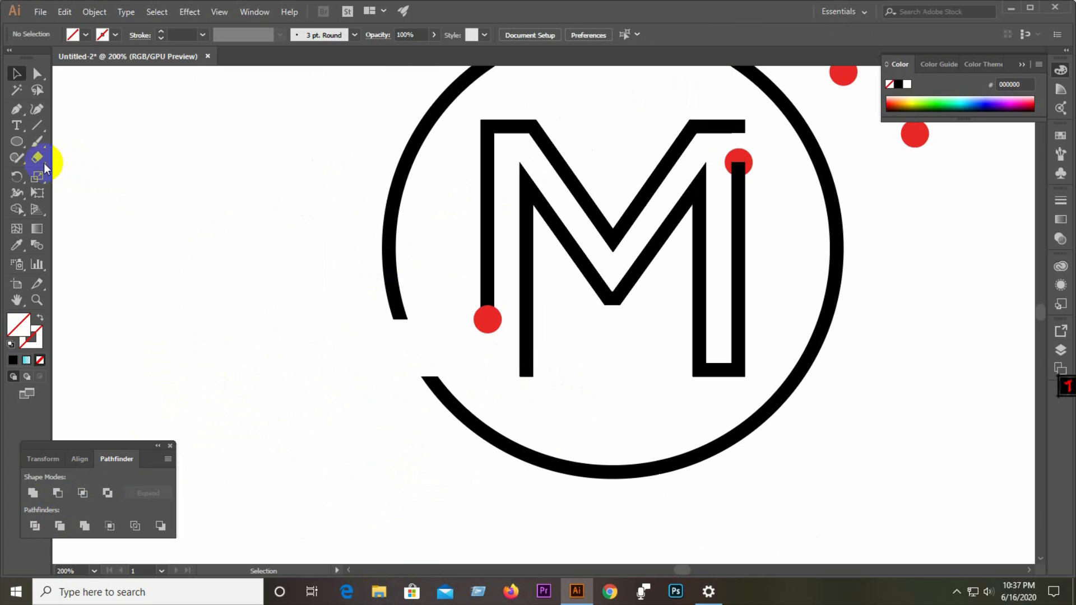
click(38, 128)
drag(507, 269, 547, 270)
click(16, 73)
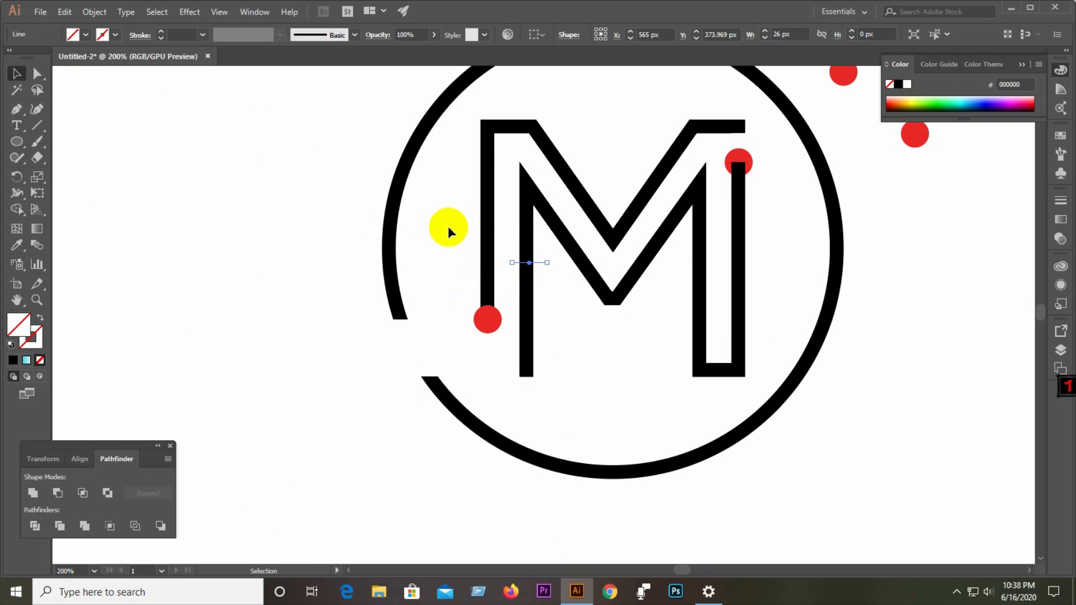
Split the M outline with the short line using Pathfinder and ungroup the pieces.
click(506, 335)
click(58, 496)
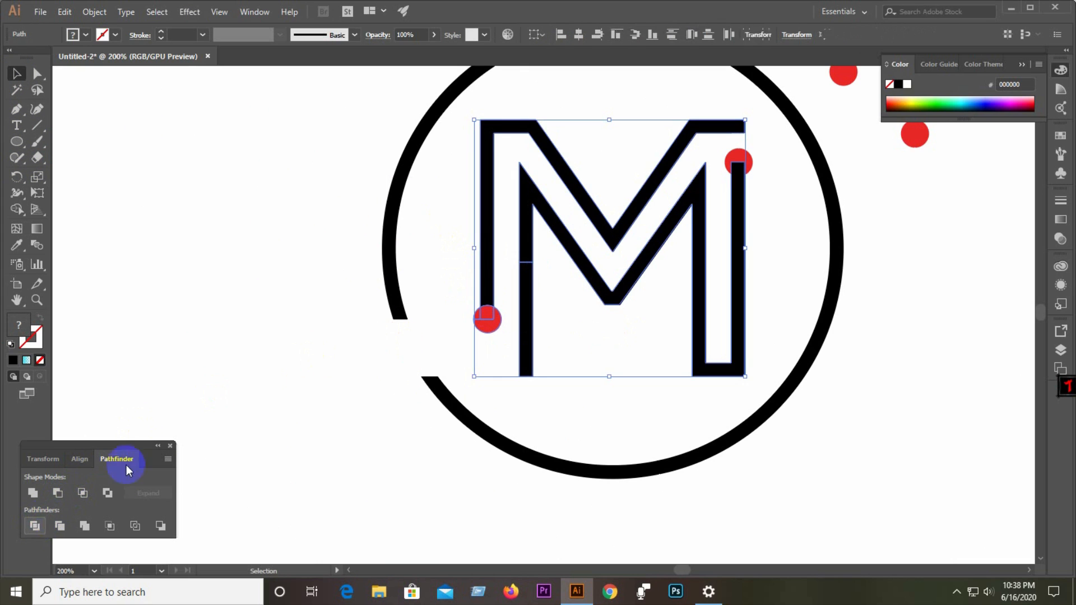
right_click(511, 252)
click(533, 350)
Move the cut-off lower stem piece out, rotate it horizontal and place it at the M's base near the circle's gap.
click(530, 319)
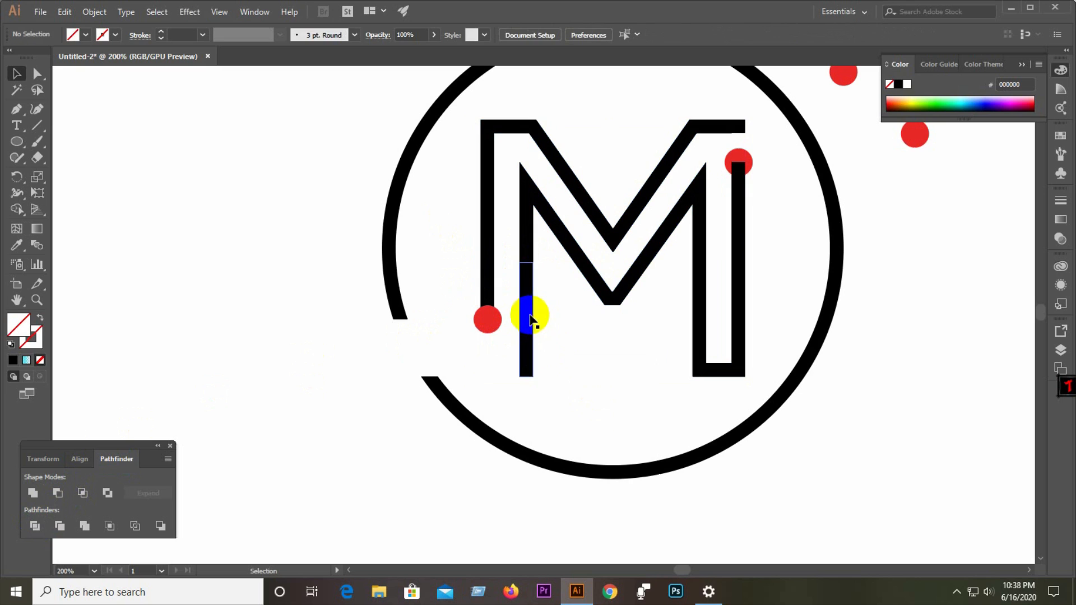
drag(530, 319, 224, 299)
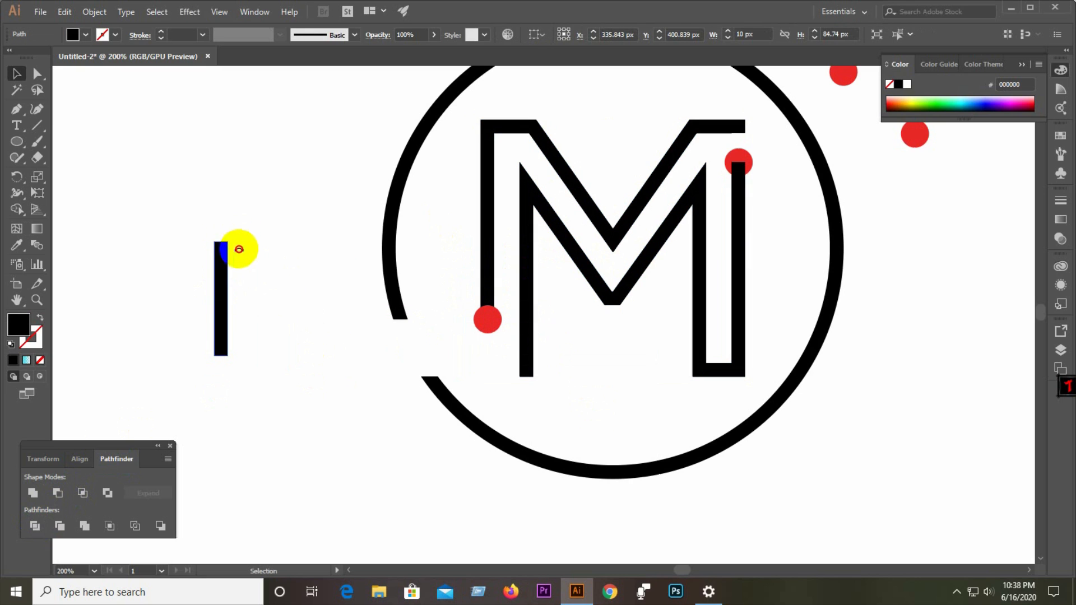
drag(238, 249, 514, 378)
click(279, 377)
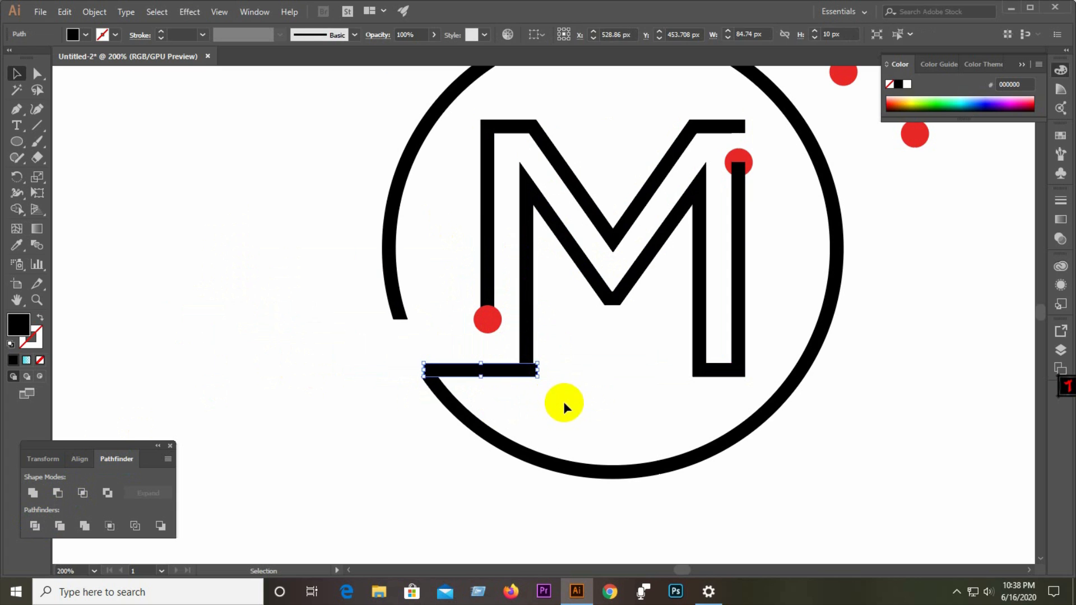
Stretch the horizontal bar's left end out toward the circle's lower cut edge.
click(562, 403)
scroll(457, 379, up, 4)
click(330, 347)
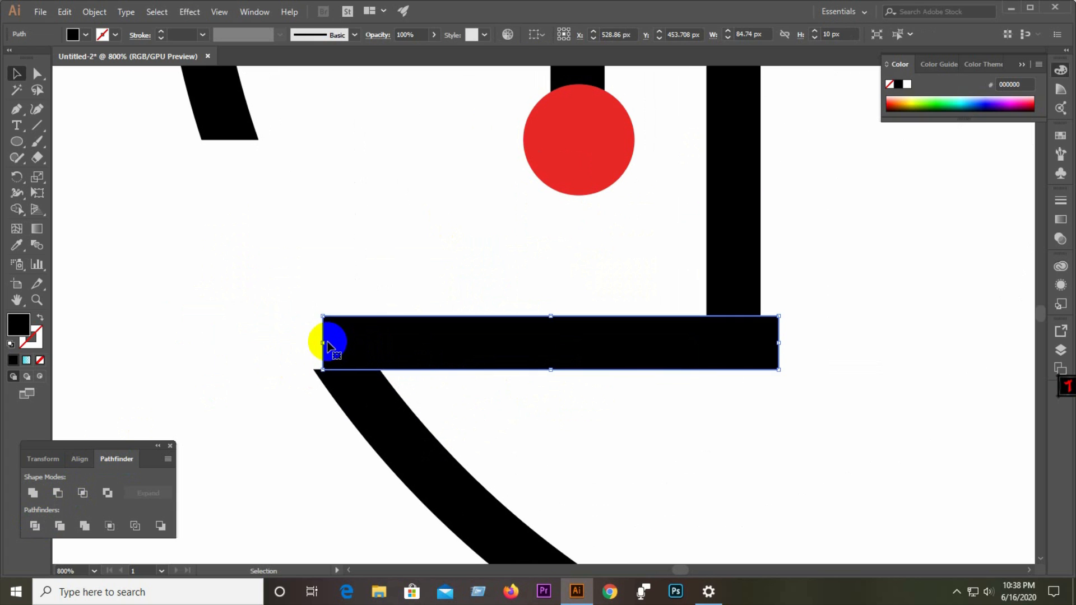
drag(326, 342, 288, 342)
click(266, 444)
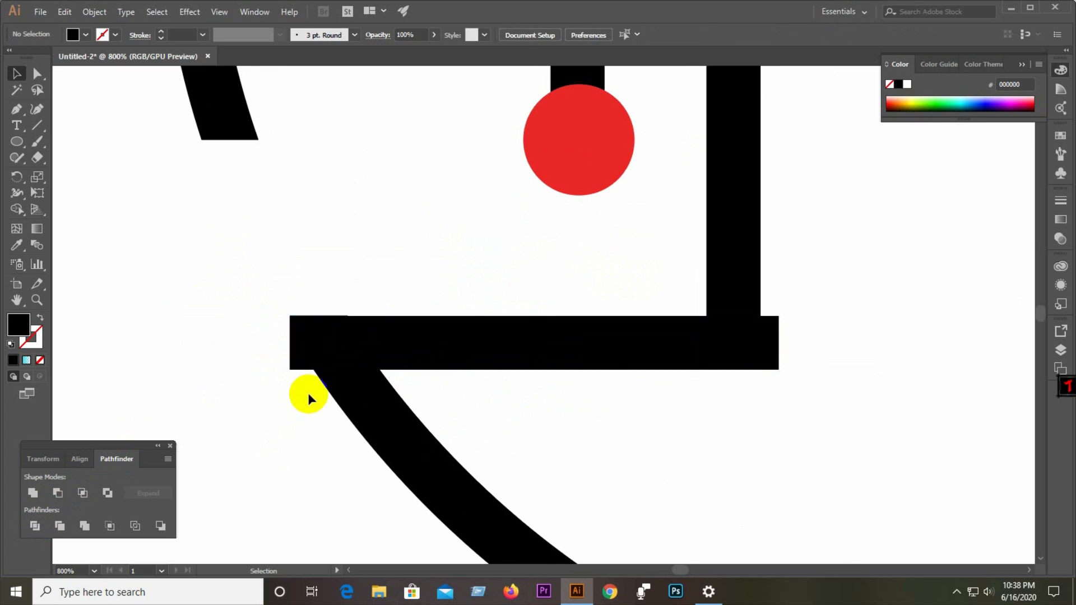
Nudge the horizontal bar down slightly to line up with the M's base.
scroll(308, 392, down, 2)
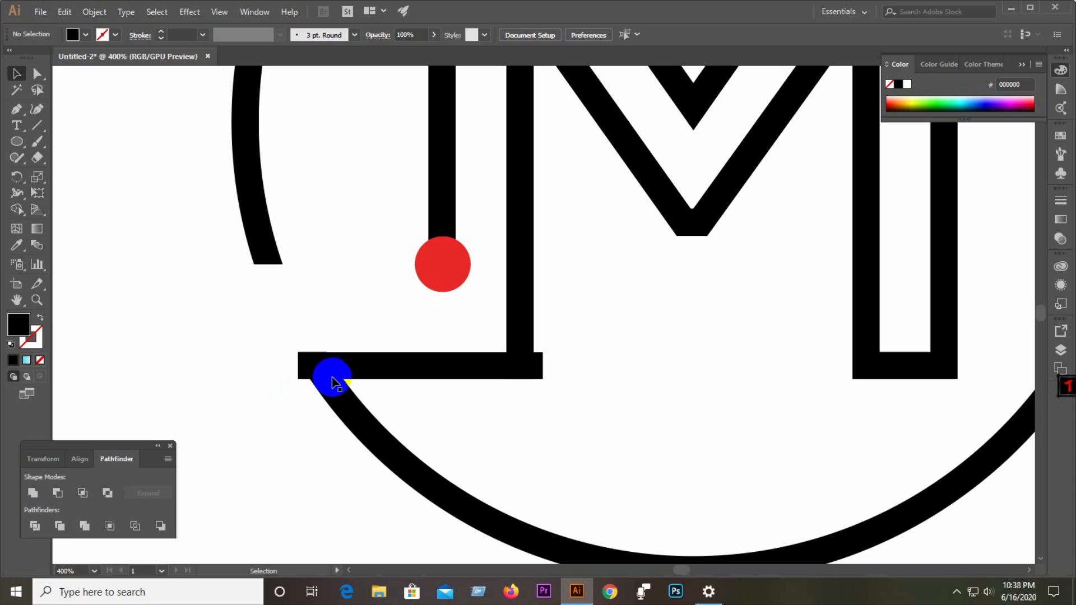
drag(469, 365, 457, 395)
click(637, 405)
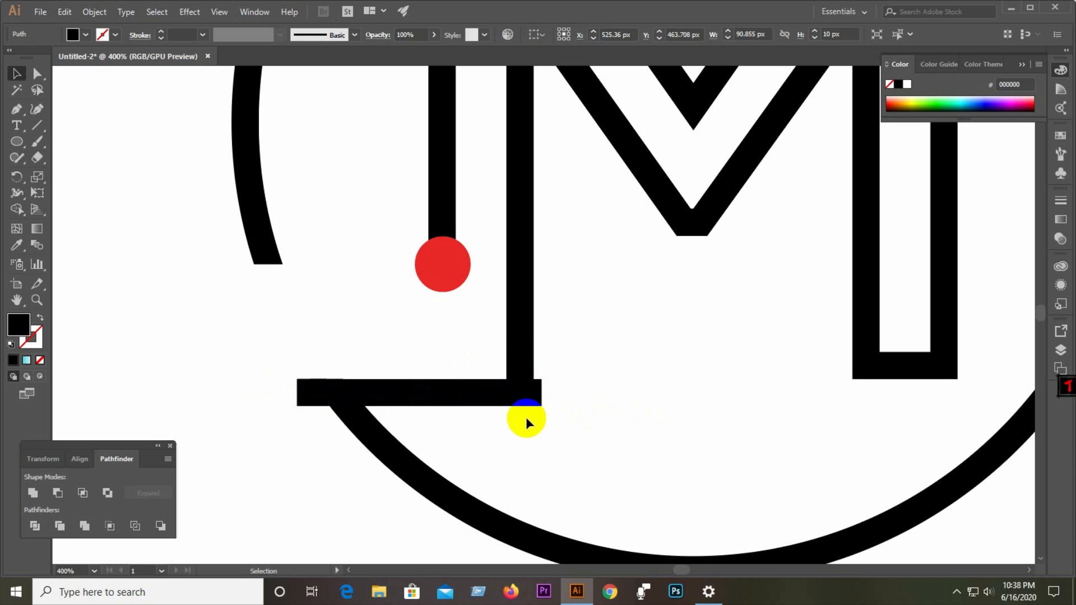
Shorten the bar's right end so it sits flush with the M's inner stem.
scroll(527, 398, up, 3)
click(555, 391)
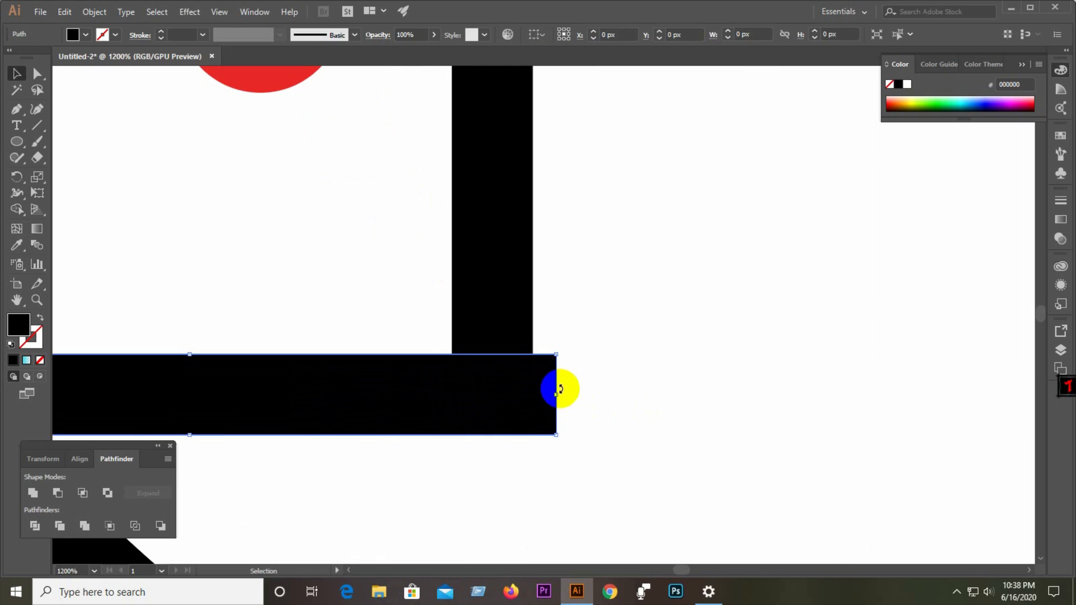
drag(560, 397, 533, 392)
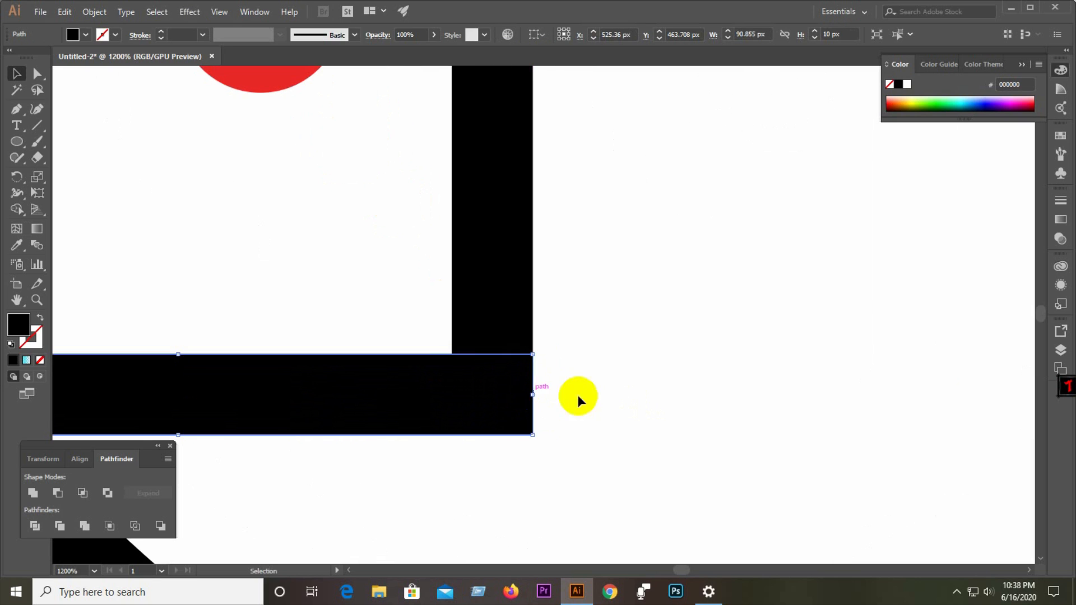
click(578, 398)
Pull the bar's left end back to where it meets the circle's cut edge.
scroll(548, 384, down, 3)
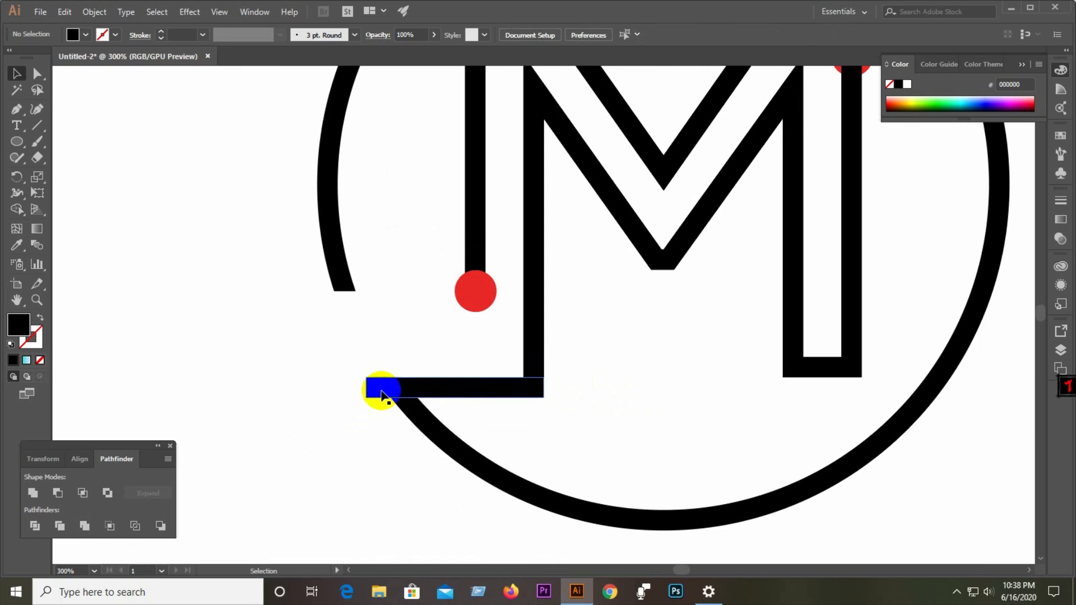
scroll(379, 389, up, 3)
click(362, 370)
drag(312, 361, 420, 364)
click(365, 449)
click(393, 364)
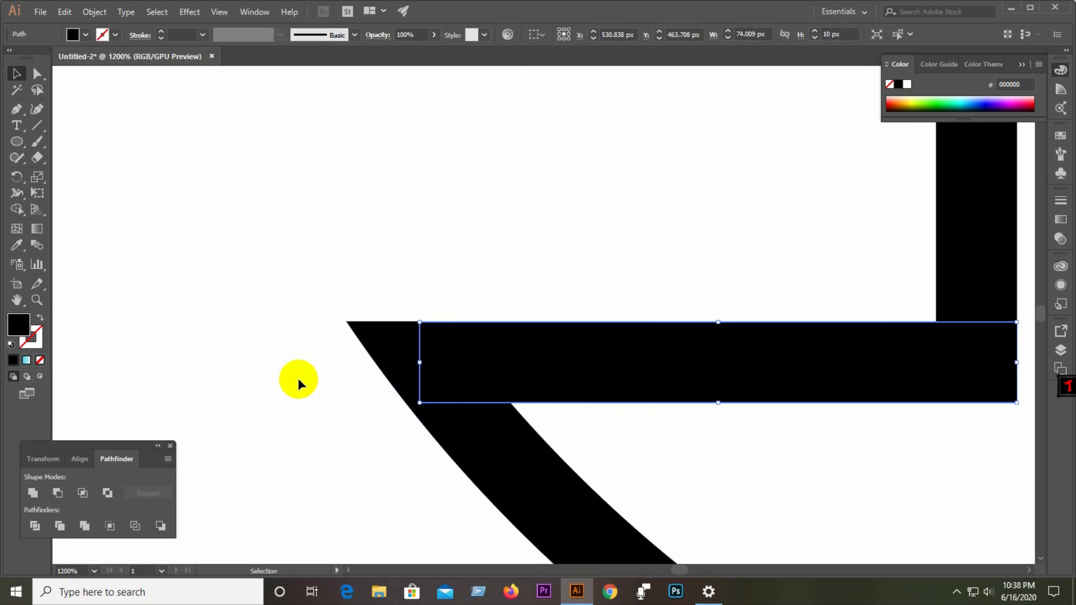
click(298, 378)
scroll(301, 368, down, 2)
scroll(302, 369, down, 3)
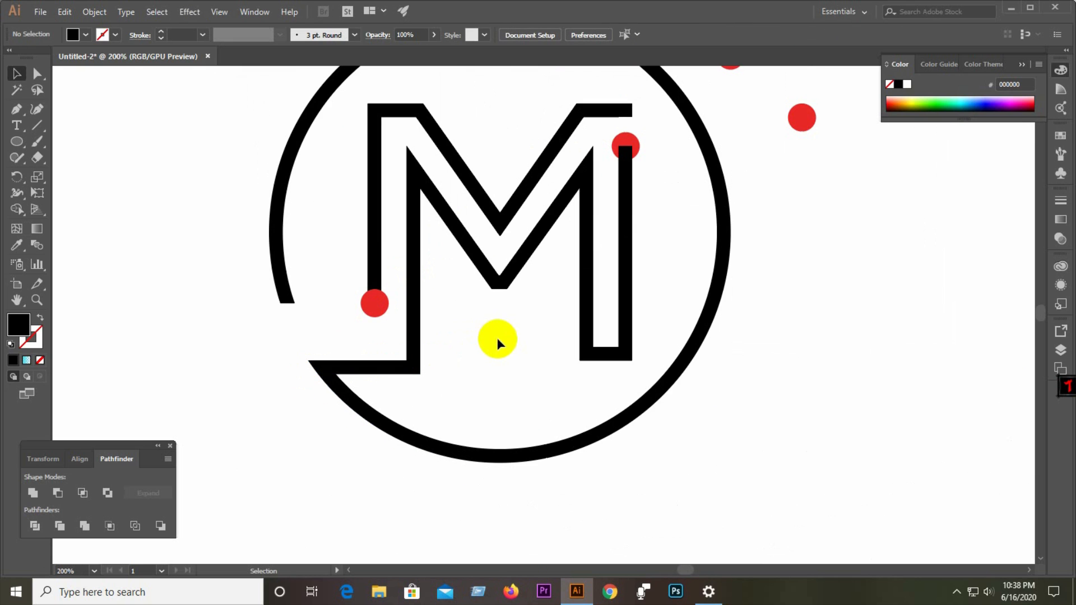
Move the small square piece at the left stem's end down to the red dot's lower edge.
scroll(372, 301, up, 3)
click(383, 298)
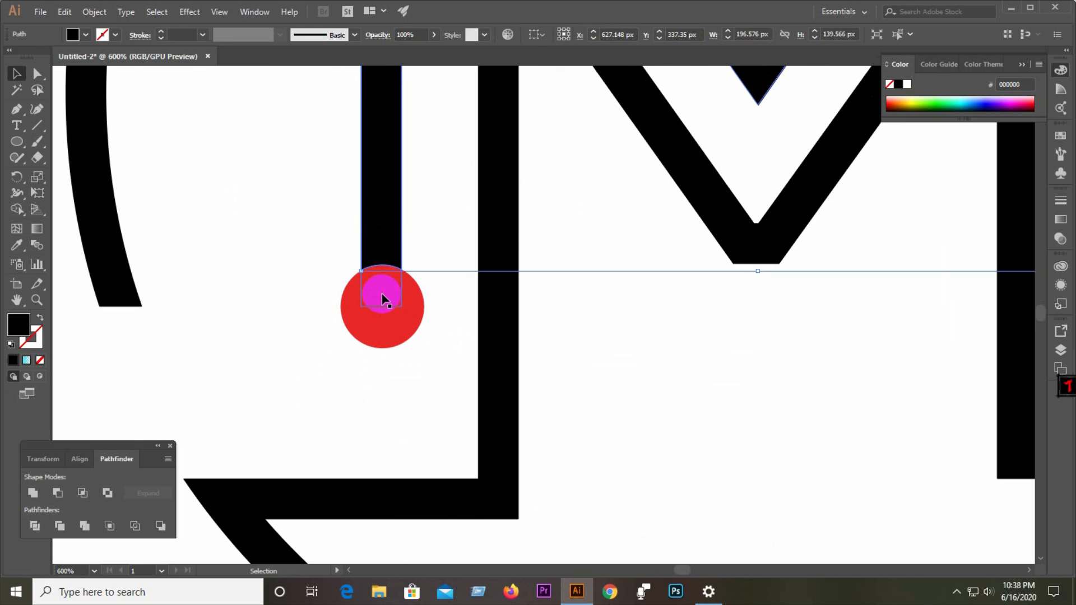
click(387, 301)
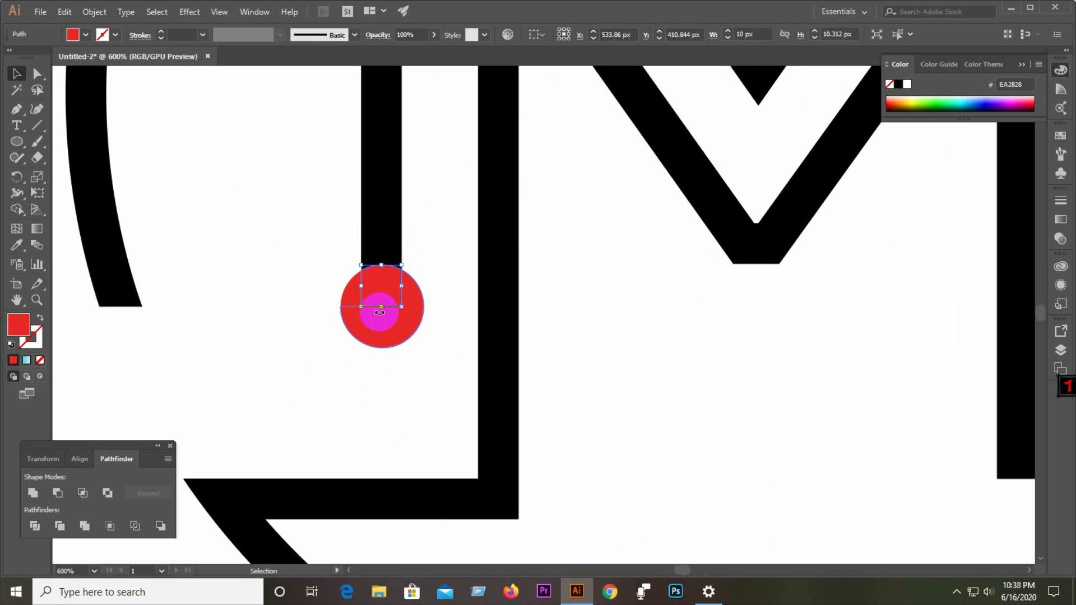
drag(382, 308, 384, 347)
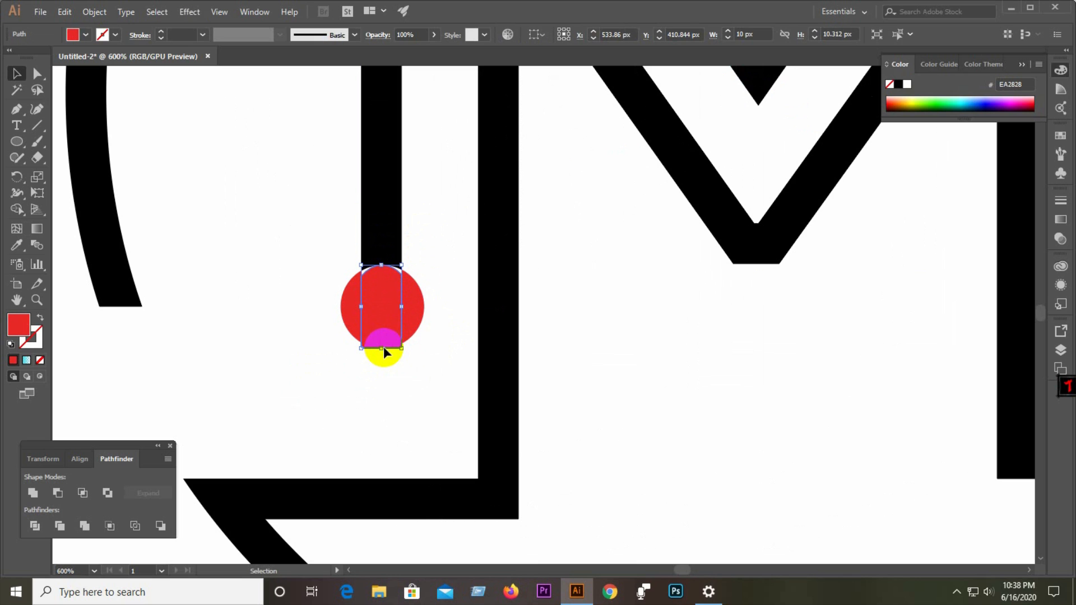
click(433, 271)
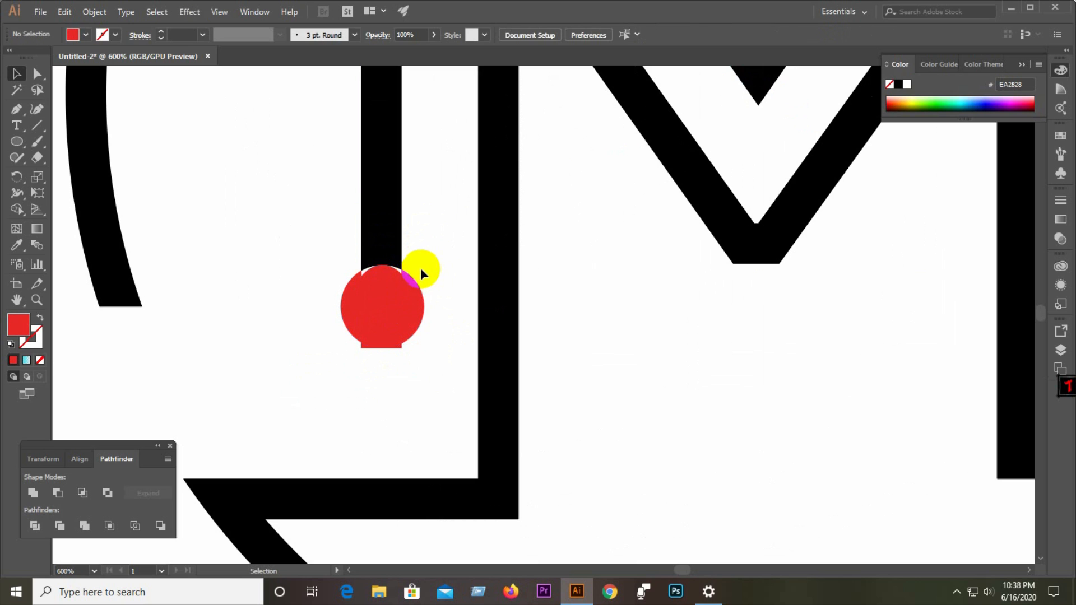
Pull the lower part of the red dot away from the left stem's end and delete it.
click(429, 279)
key(v)
drag(392, 308, 314, 261)
key(ctrl+z)
drag(392, 334, 306, 376)
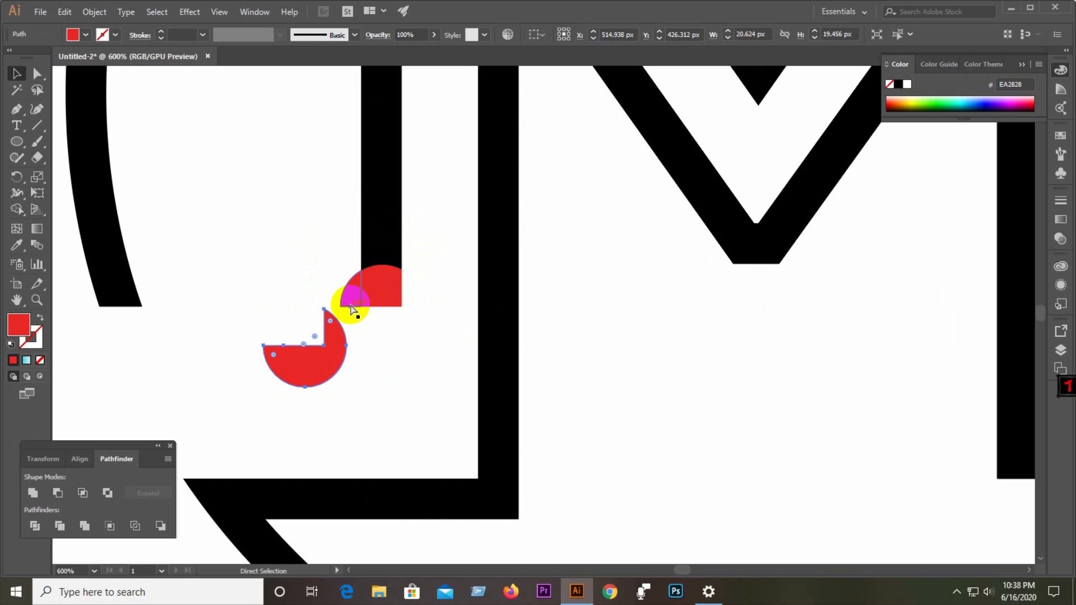
drag(264, 269, 351, 372)
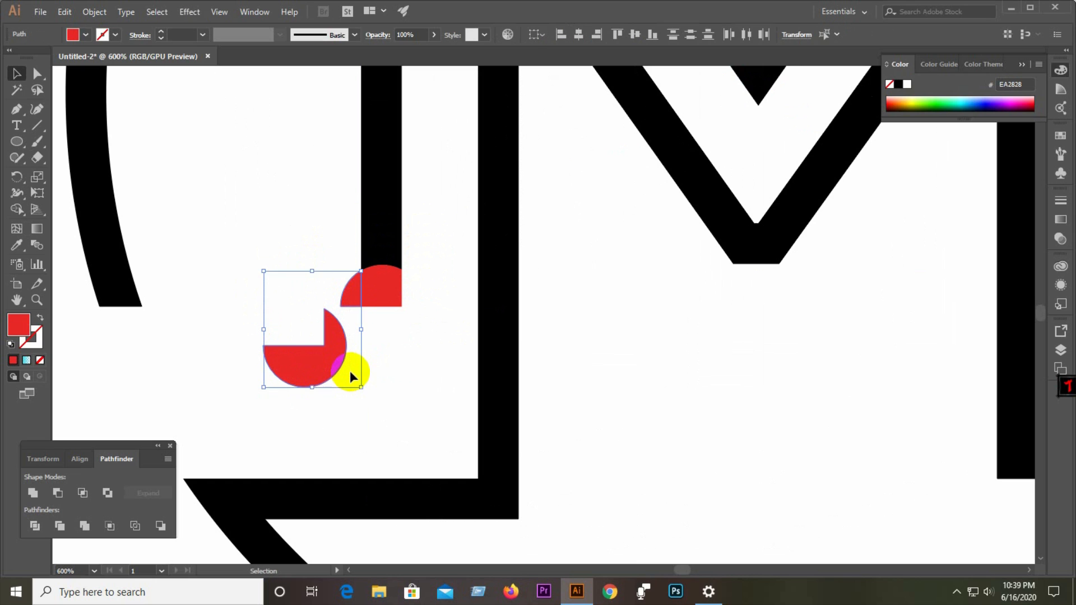
key(Delete)
Unite the left stem with the remaining red dot segment so the stem becomes red.
click(370, 245)
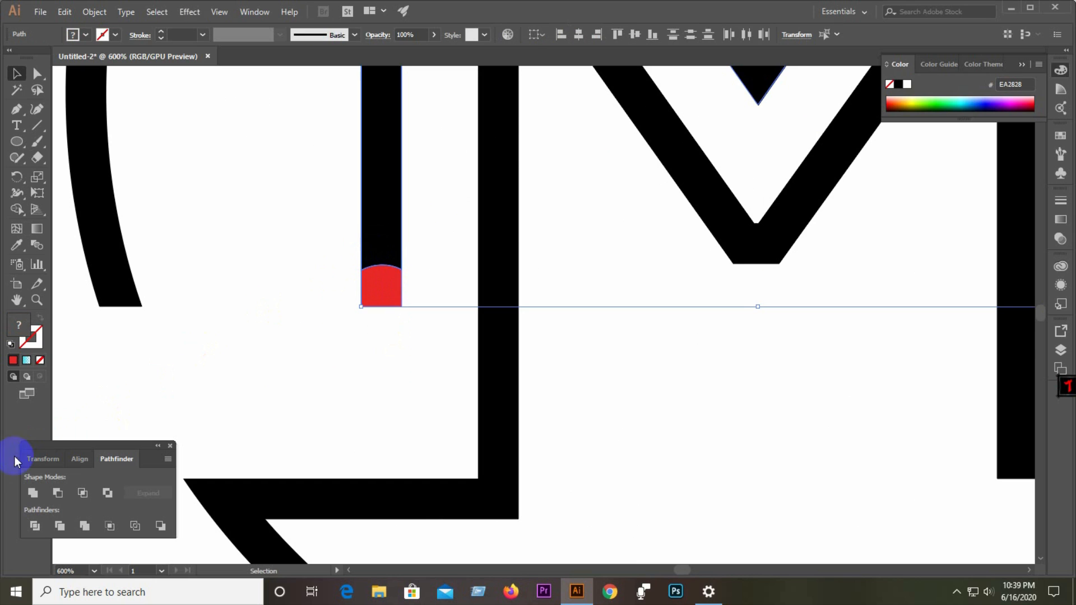
click(31, 494)
click(226, 370)
click(372, 301)
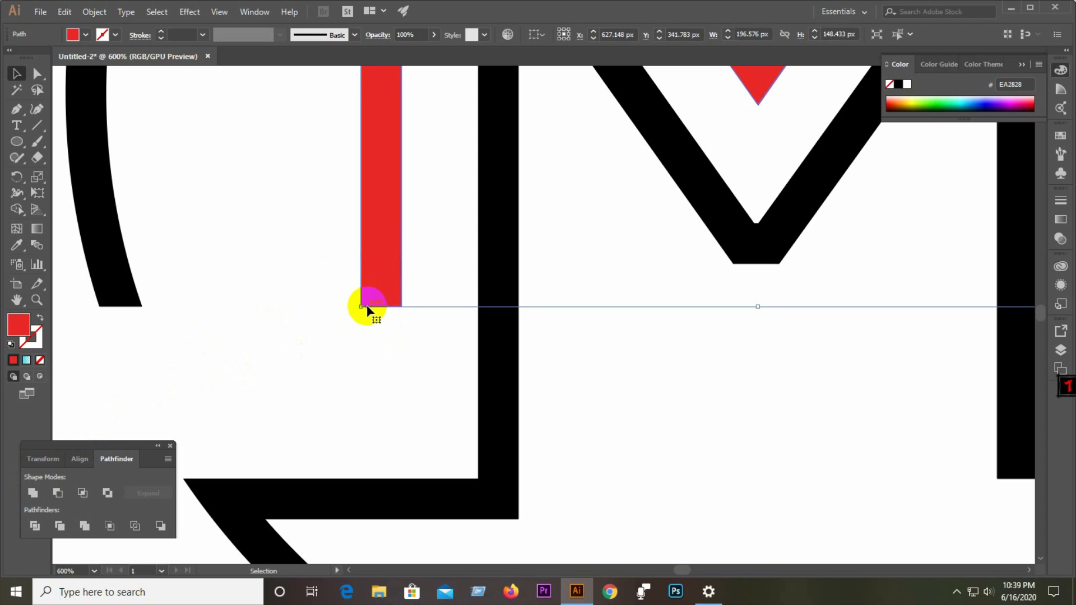
Try to lengthen the red stem's end downward by moving its anchors with Direct Selection.
click(38, 74)
click(361, 307)
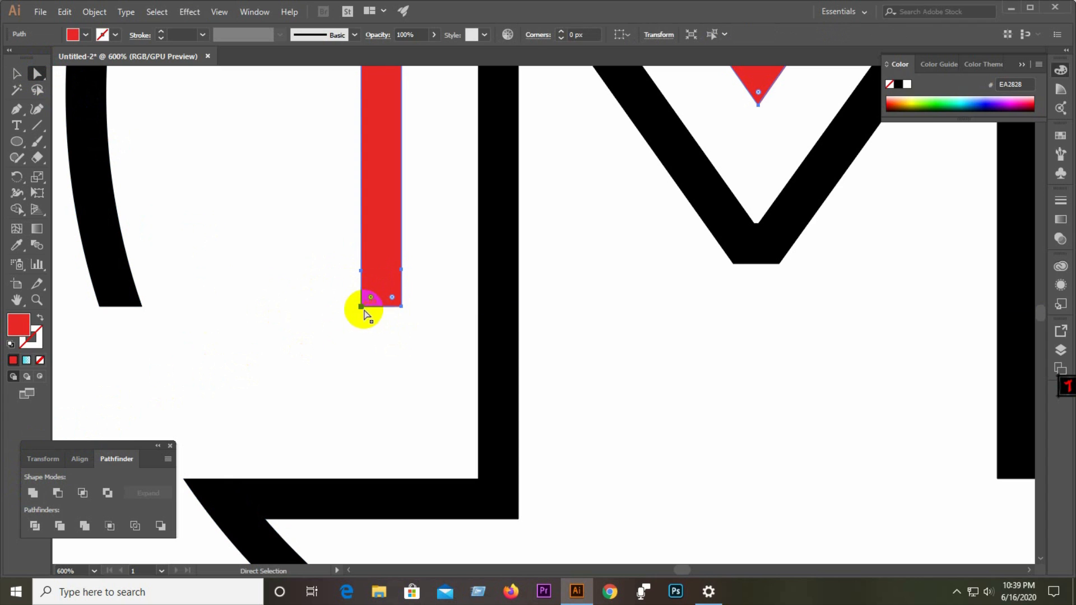
drag(402, 307, 404, 337)
click(410, 357)
scroll(352, 347, down, 1)
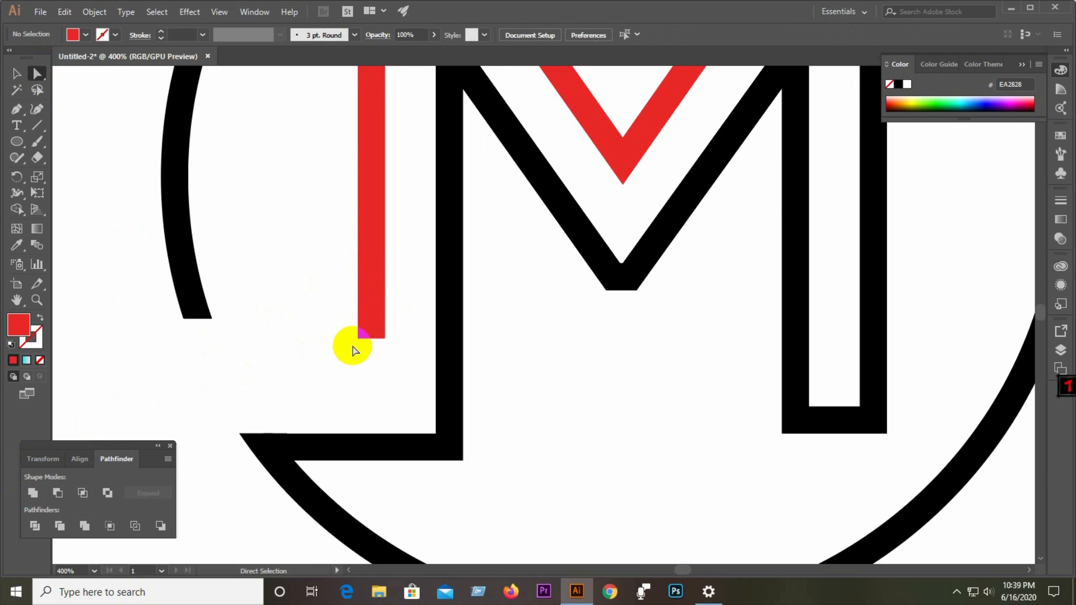
key(ctrl+z)
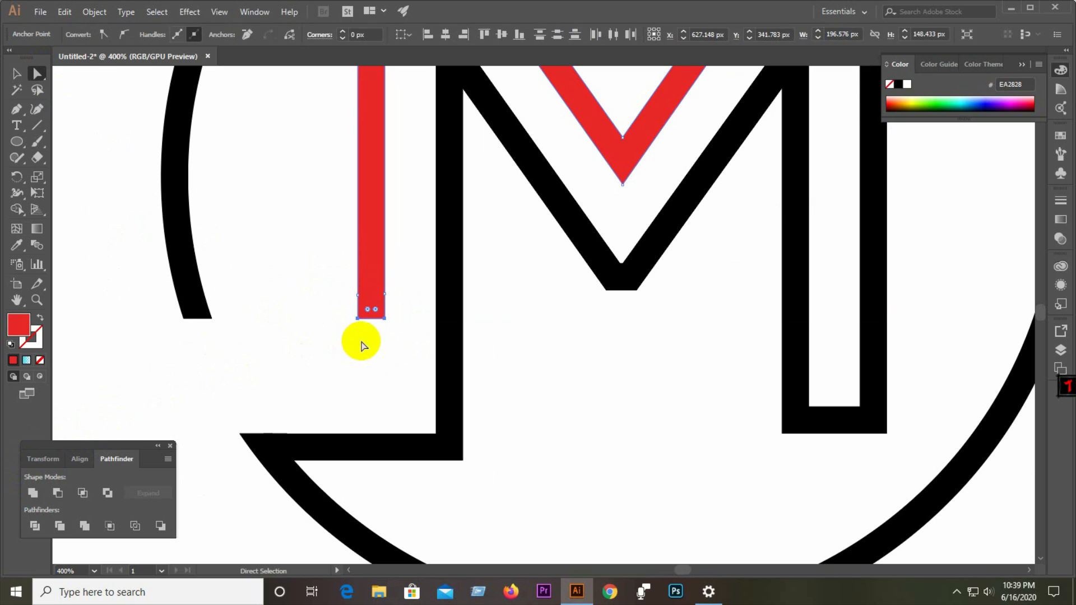
Move a spare red dot onto the circle's upper cut end at the left.
scroll(302, 336, down, 1)
scroll(302, 336, down, 1)
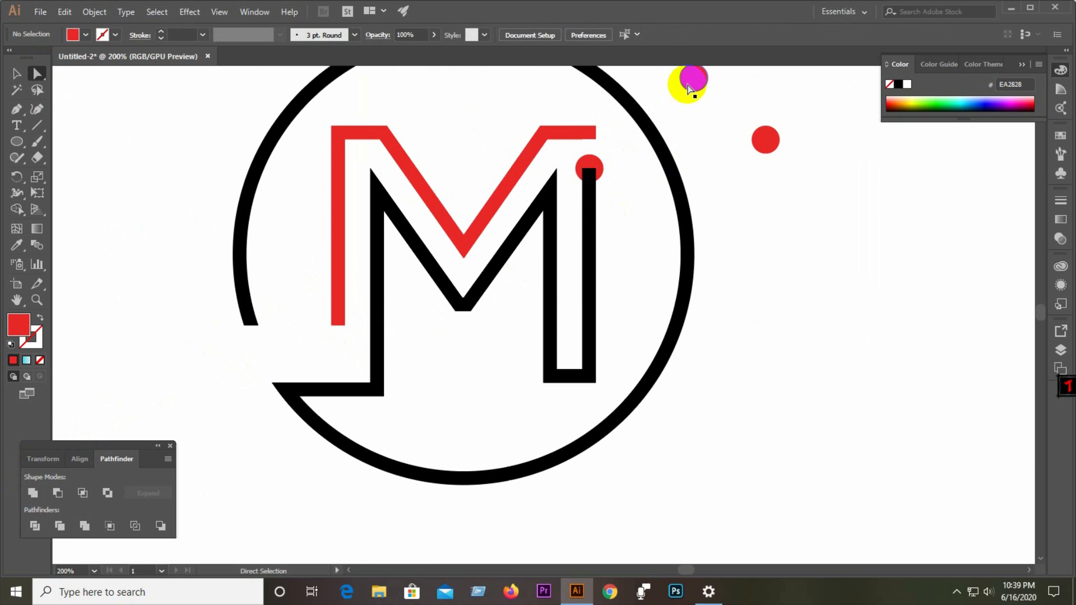
mouse_move(690, 79)
mouse_down()
mouse_move(319, 308)
mouse_move(246, 332)
mouse_up()
scroll(287, 335, up, 3)
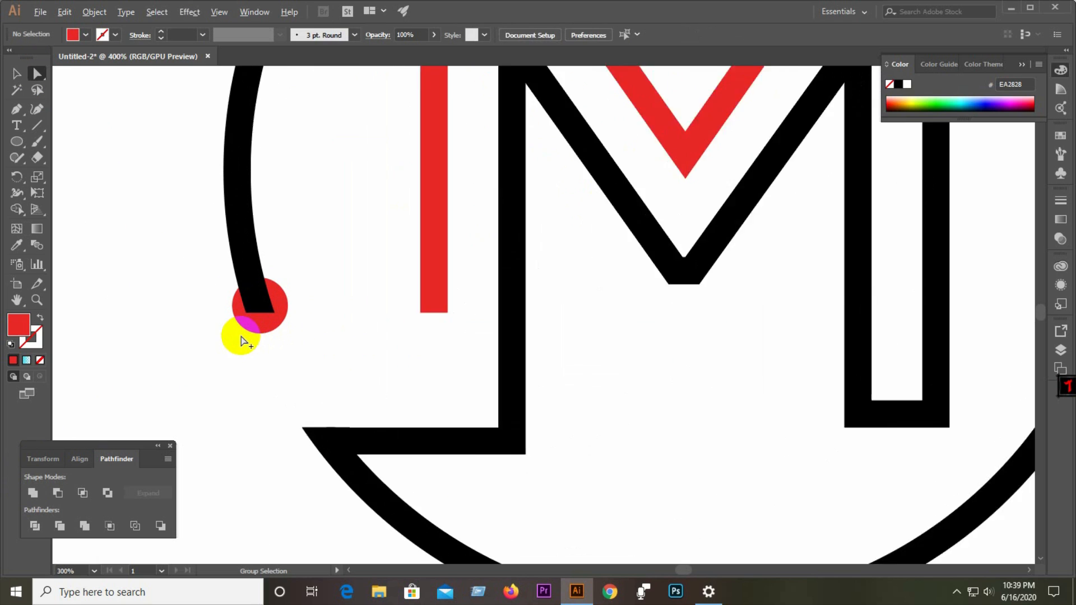
Bring the red dot at the circle's lower-left cut end to the front.
right_click(264, 298)
mouse_move(312, 247)
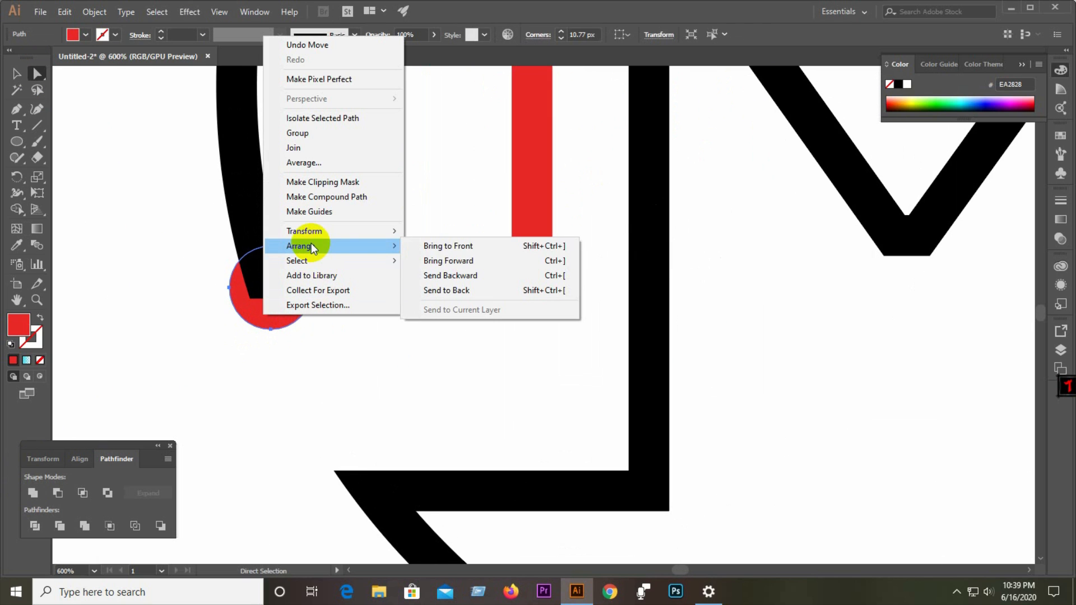
click(454, 249)
click(391, 283)
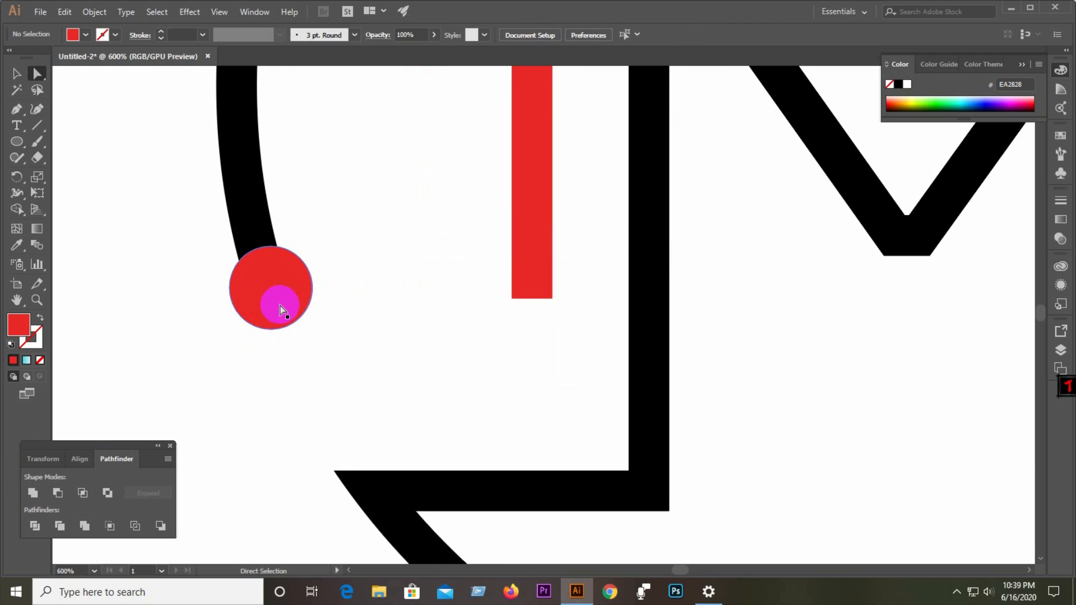
Bring the red dot on top of the M's right stem to the front.
drag(278, 307, 538, 307)
key(ctrl+0)
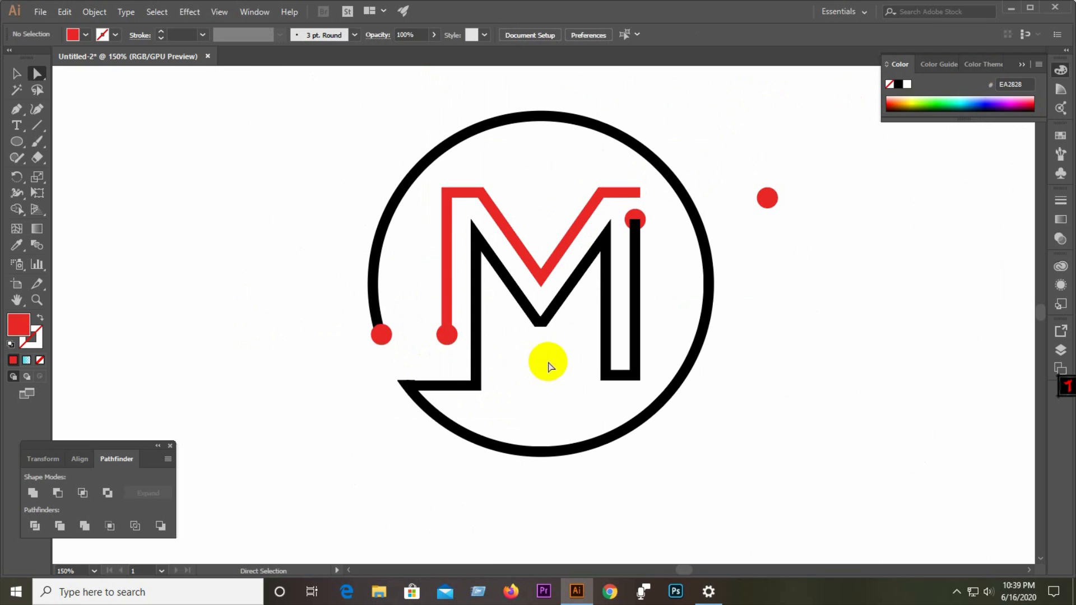
scroll(650, 205, up, 4)
right_click(603, 252)
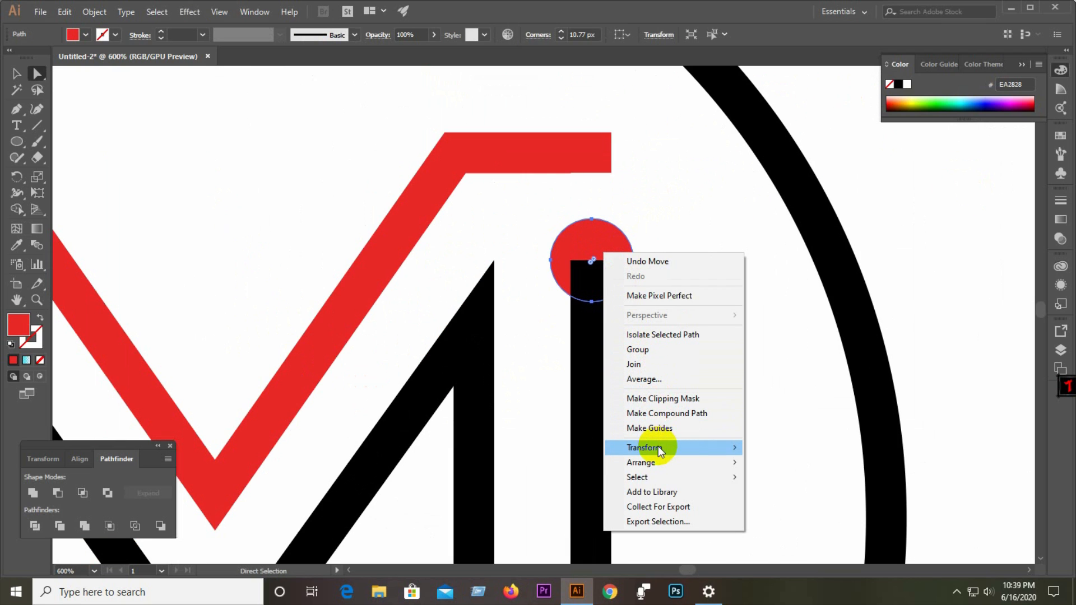
mouse_move(658, 446)
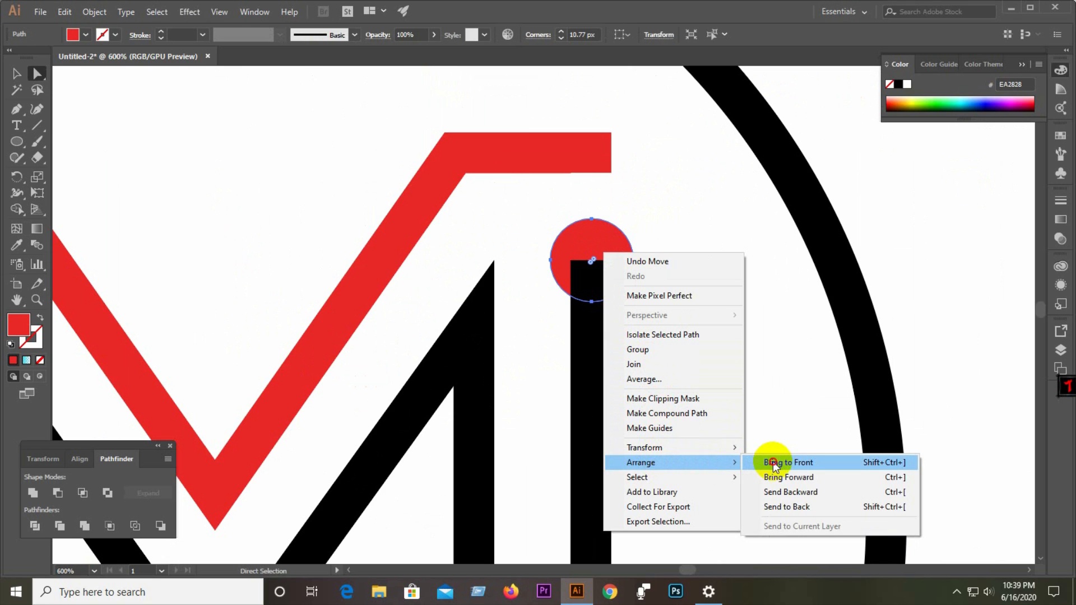
click(773, 462)
click(687, 335)
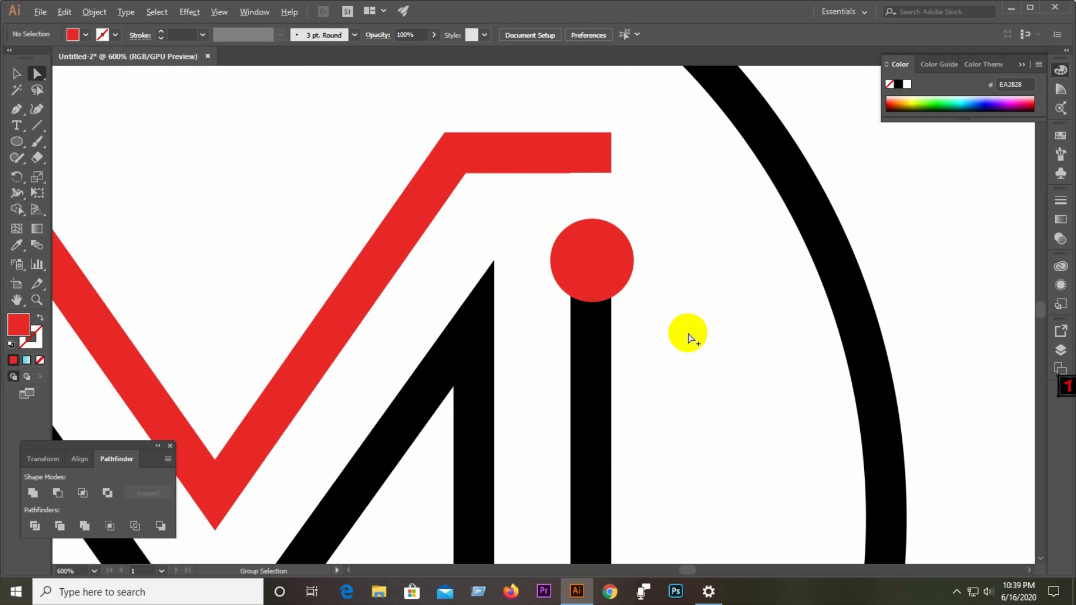
Extend the end of the M's red top bar rightward with Direct Selection until it crosses the circle.
scroll(687, 335, down, 3)
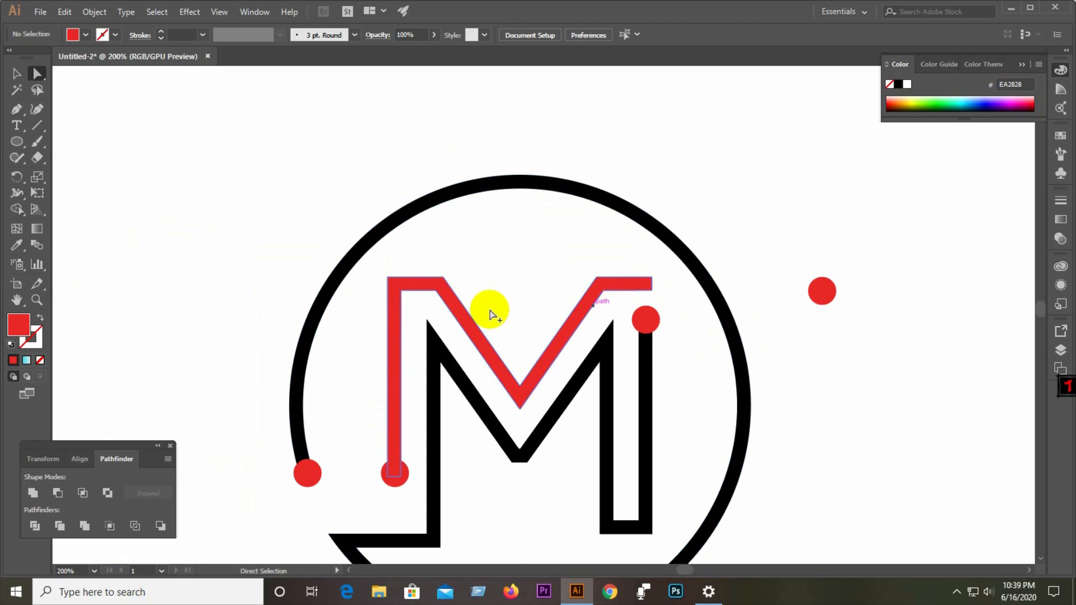
scroll(402, 307, up, 3)
scroll(125, 319, down, 3)
scroll(409, 311, up, 2)
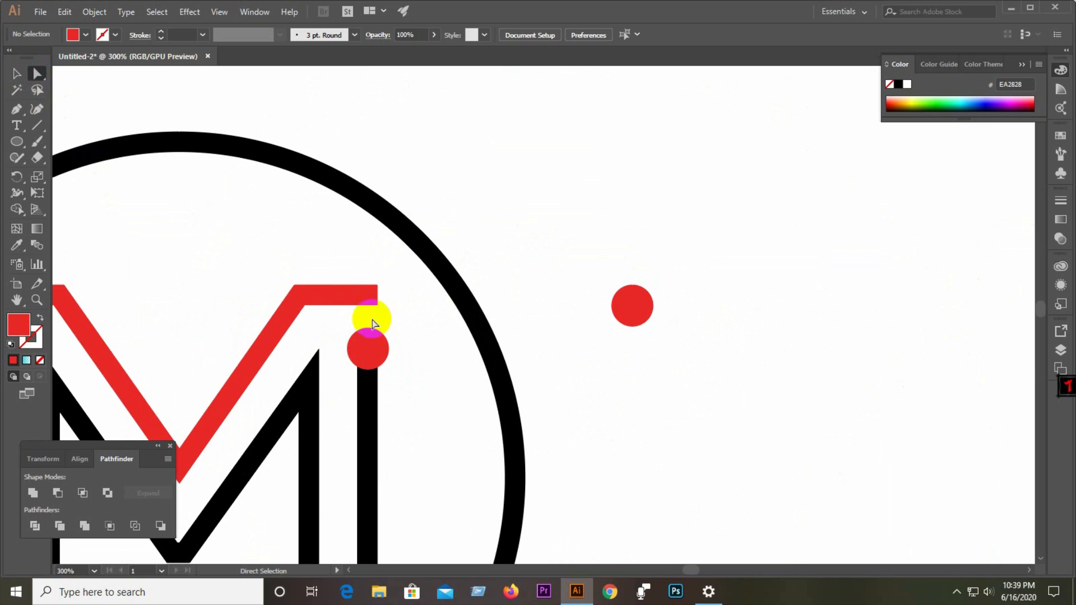
click(375, 288)
scroll(374, 290, up, 2)
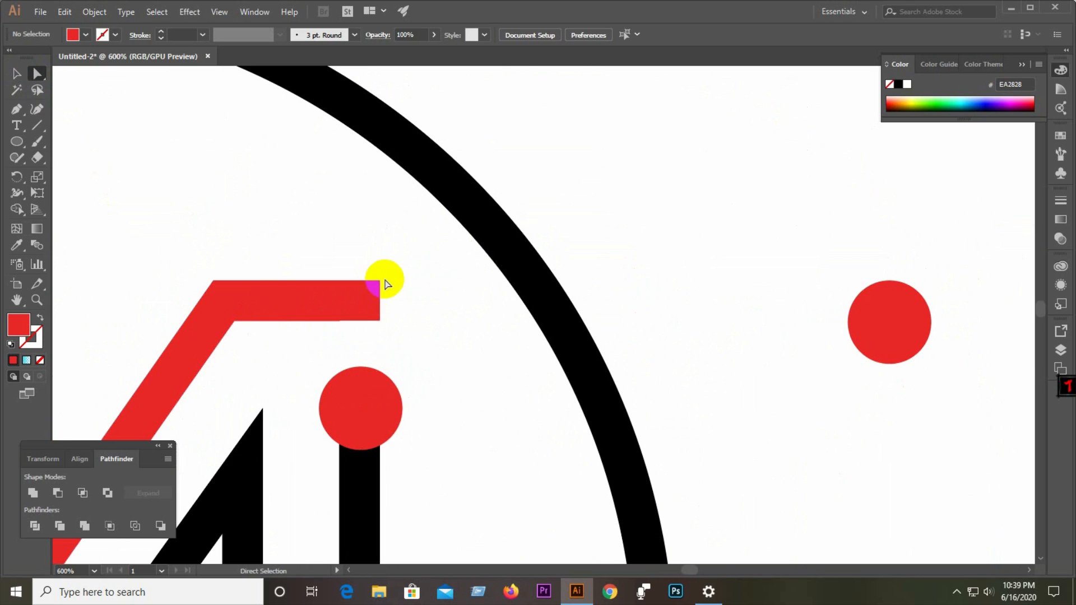
click(383, 284)
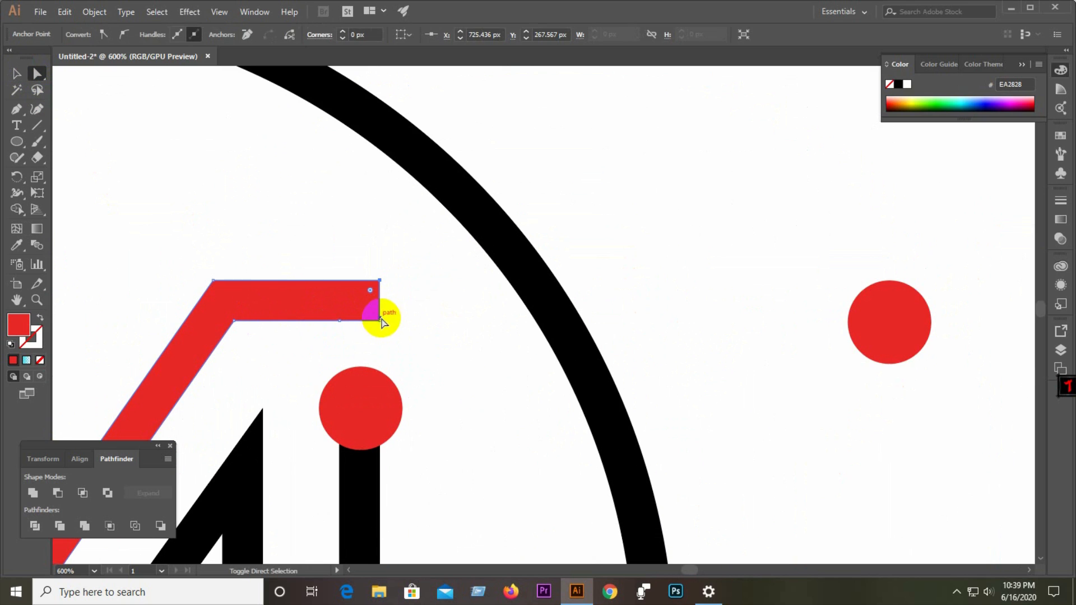
drag(381, 324, 613, 324)
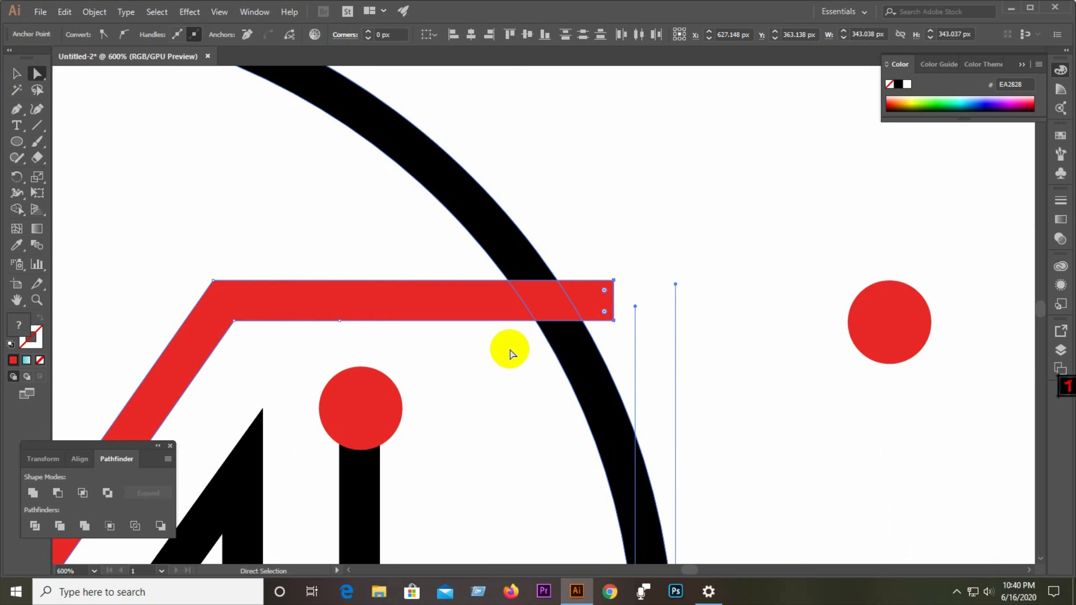
Draw a horizontal line about 71 px long through the right stem's dot, crossing the circle.
click(374, 464)
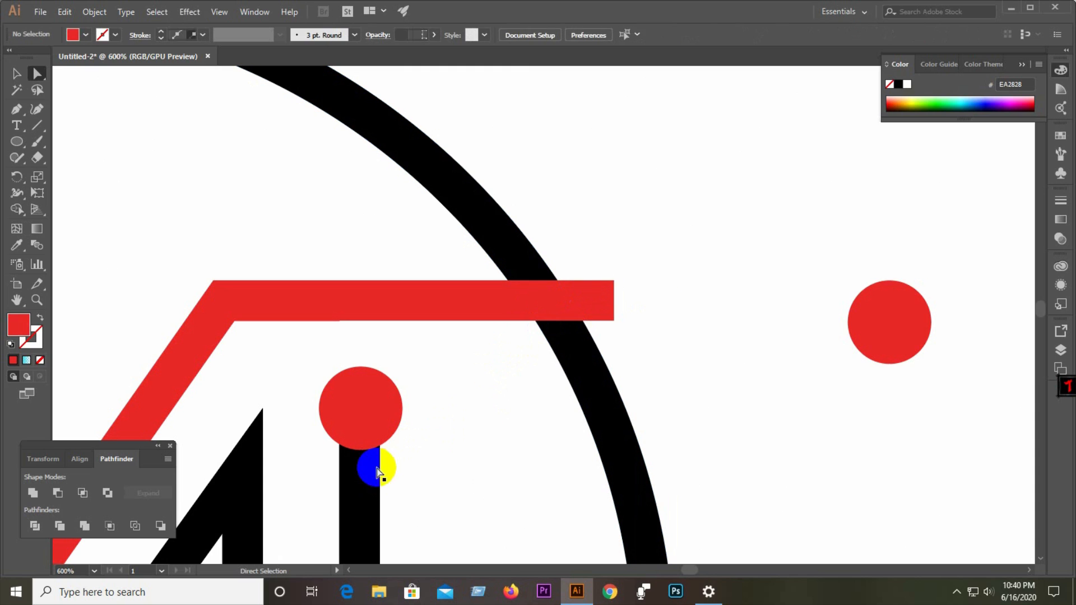
click(37, 126)
click(377, 405)
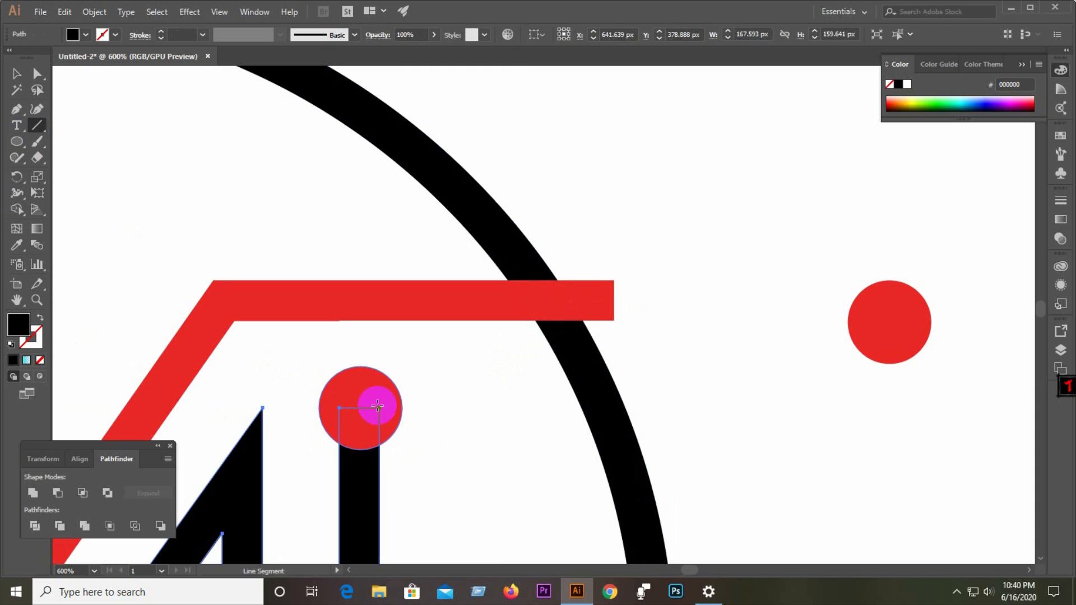
drag(381, 408, 668, 408)
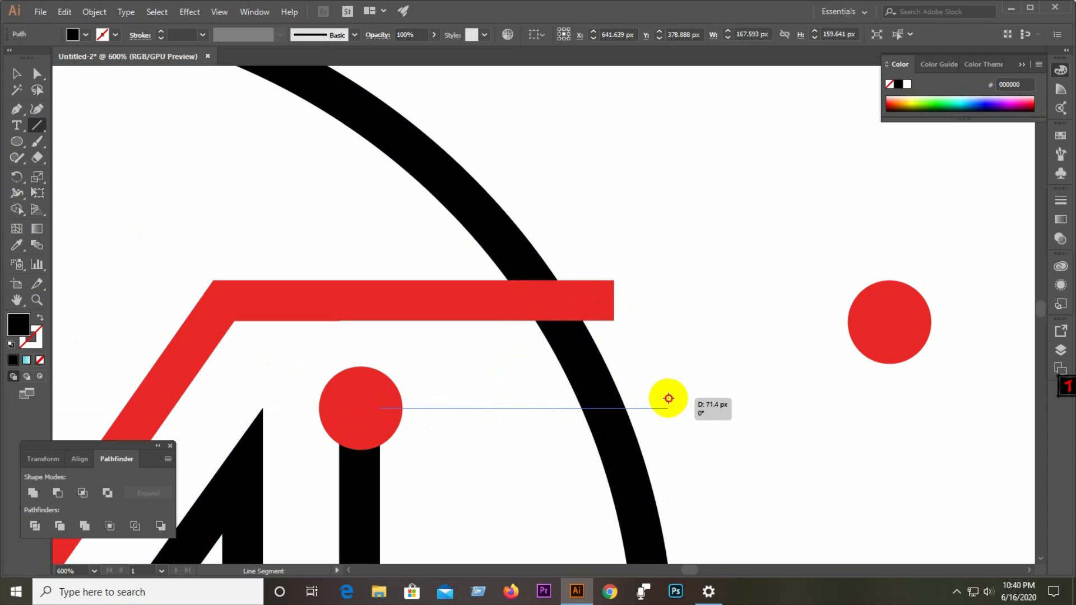
Divide the red bar, circle and new line with Pathfinder and ungroup the resulting pieces.
click(16, 74)
drag(338, 257, 652, 446)
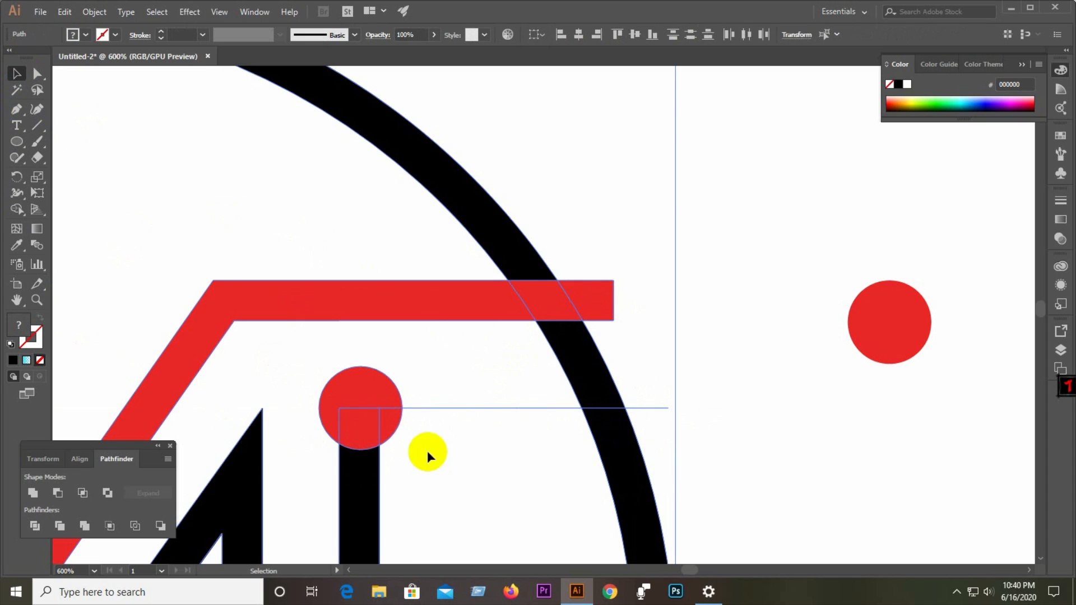
click(36, 525)
right_click(360, 413)
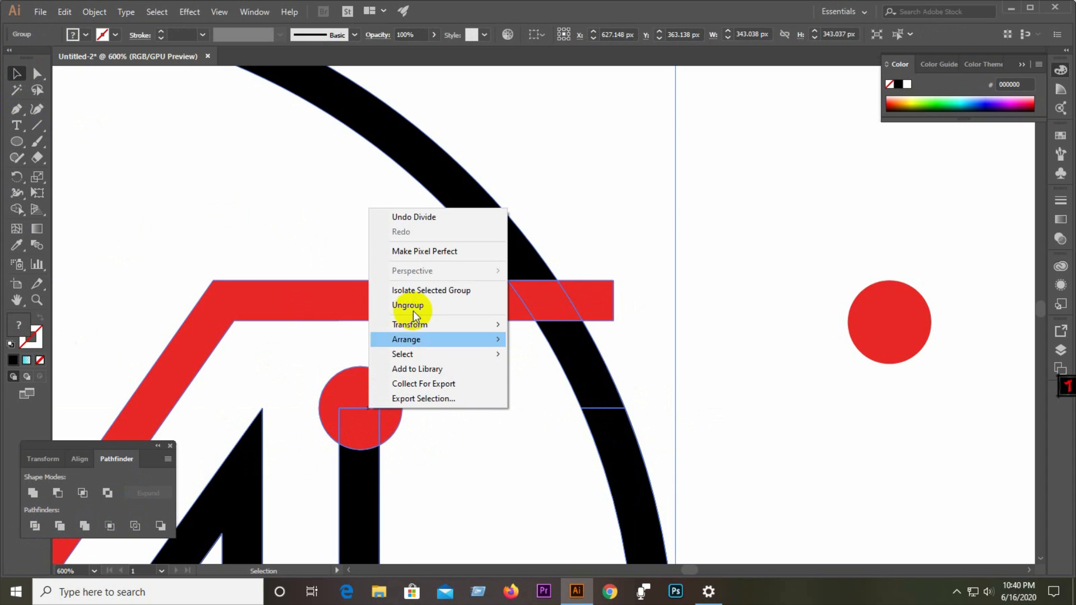
click(409, 306)
Delete the bar's overhang beyond the circle and the circle segment between the bar and the line.
drag(740, 317, 560, 361)
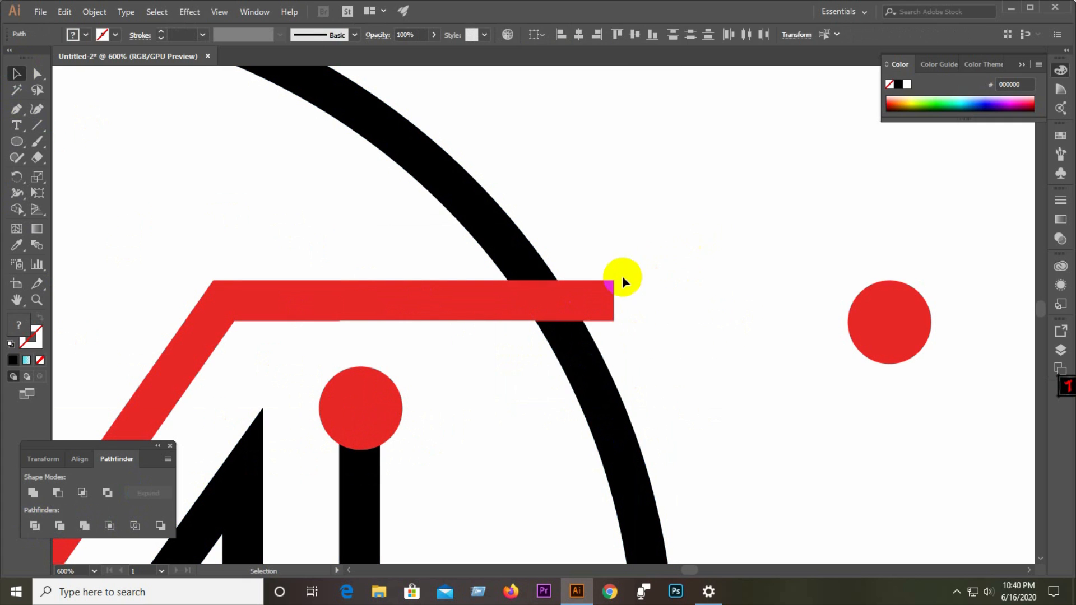
click(617, 292)
key(Delete)
click(583, 346)
key(Delete)
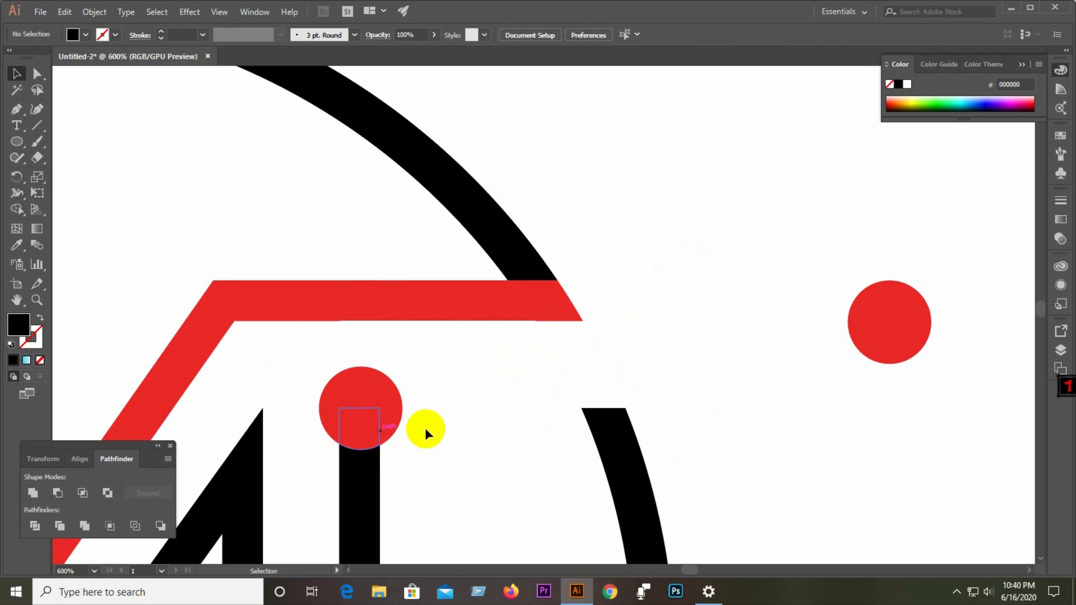
Inspect the logo's pieces by zooming and selecting them at different magnifications.
scroll(557, 363, down, 5)
scroll(538, 403, up, 3)
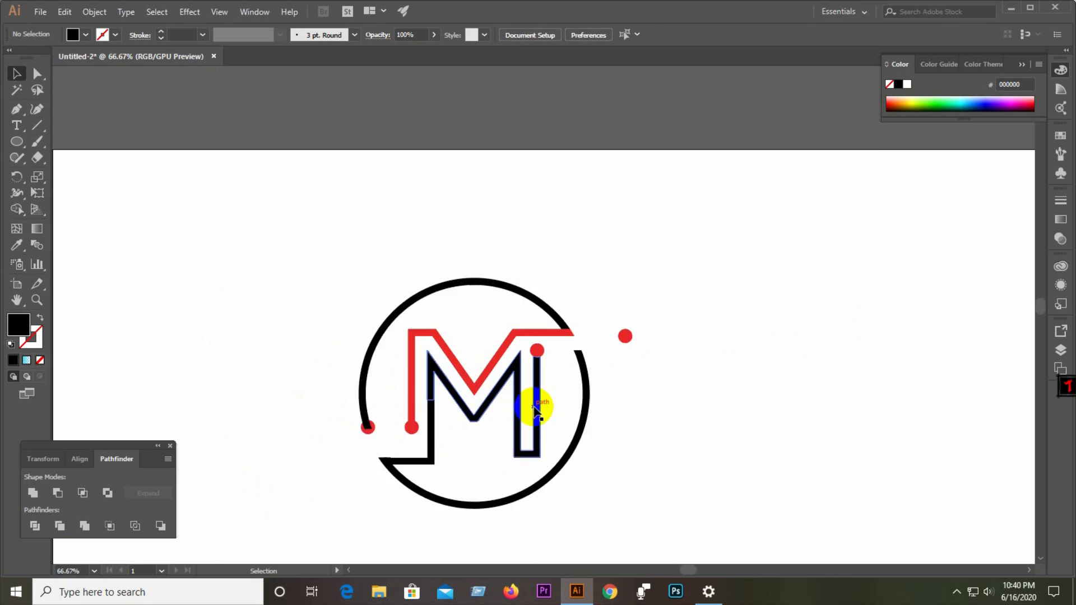
drag(586, 160, 507, 261)
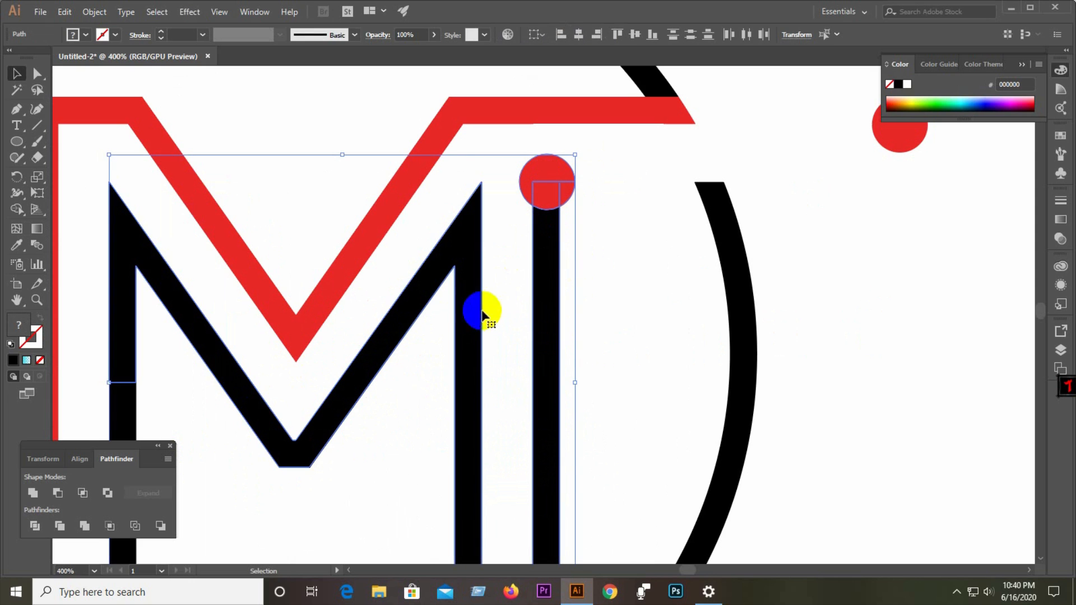
scroll(482, 315, down, 3)
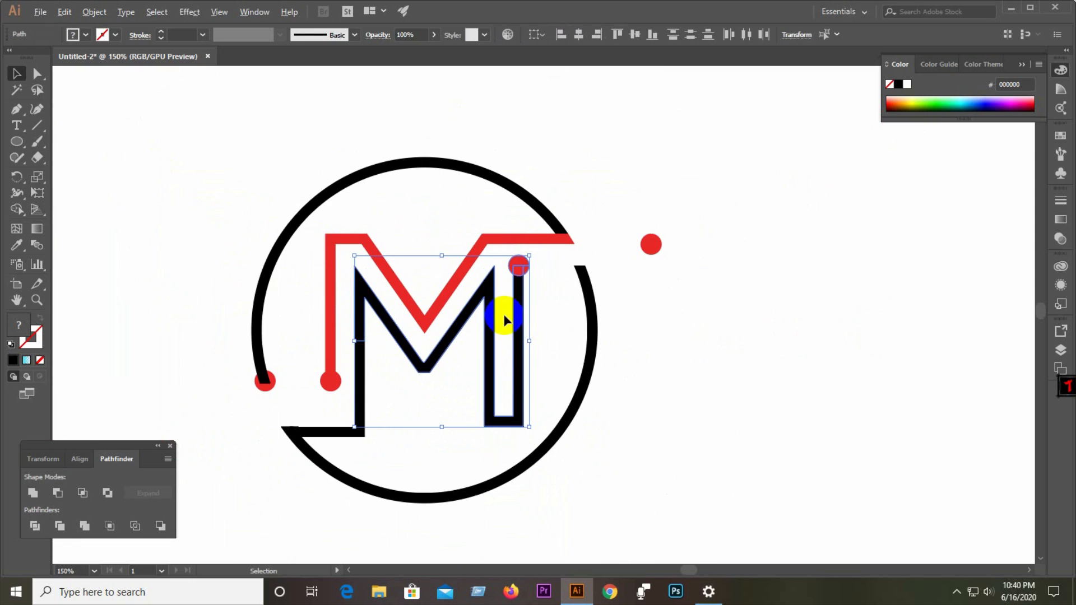
click(213, 223)
mouse_move(177, 169)
mouse_down()
mouse_move(496, 432)
mouse_move(606, 490)
mouse_move(623, 476)
mouse_up()
click(693, 401)
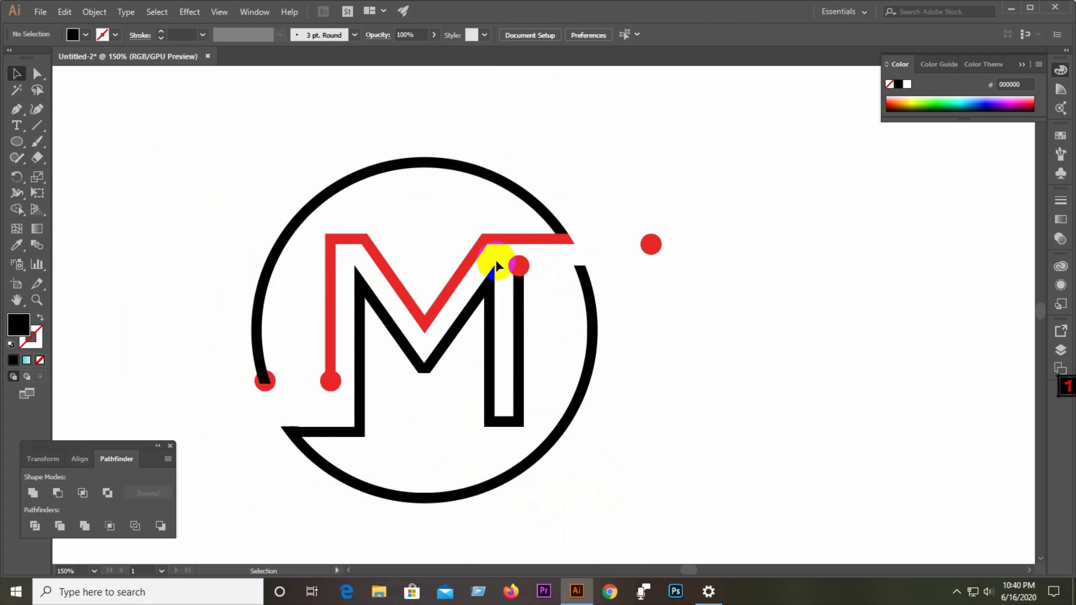
click(502, 272)
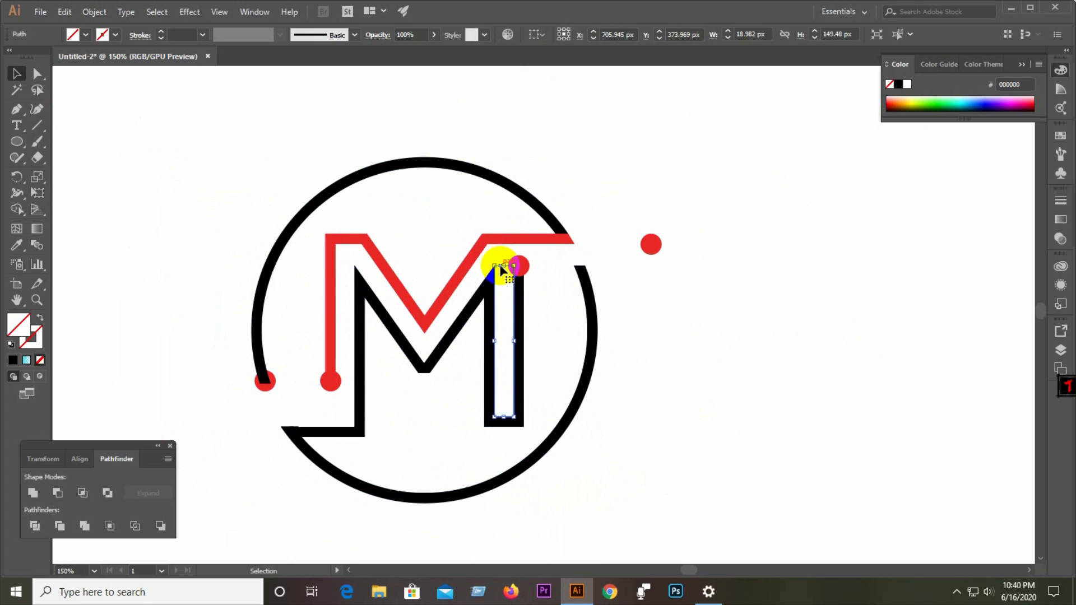
drag(187, 140, 650, 512)
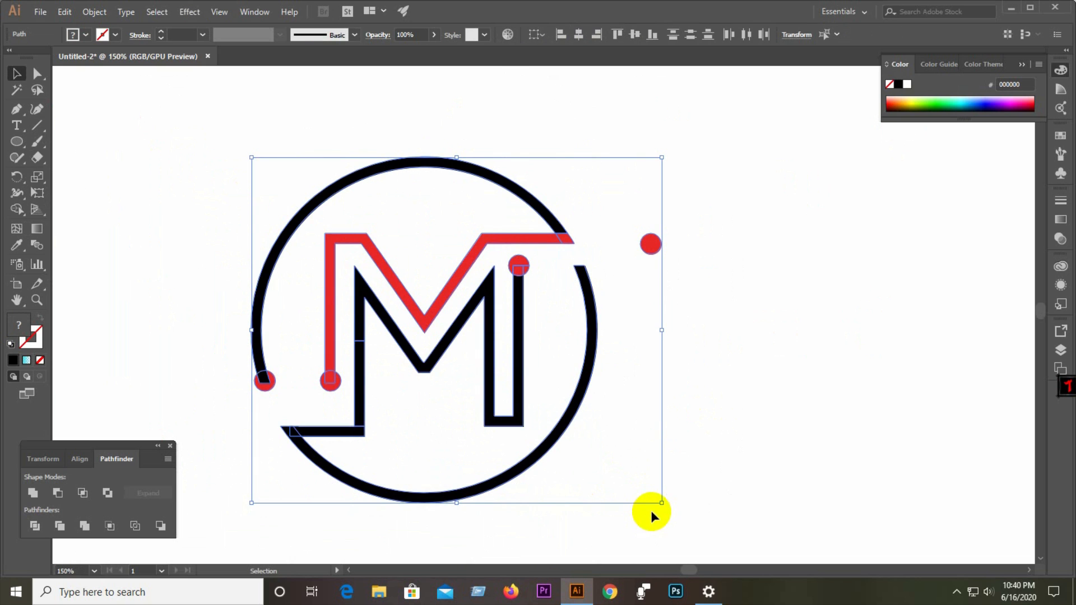
click(776, 426)
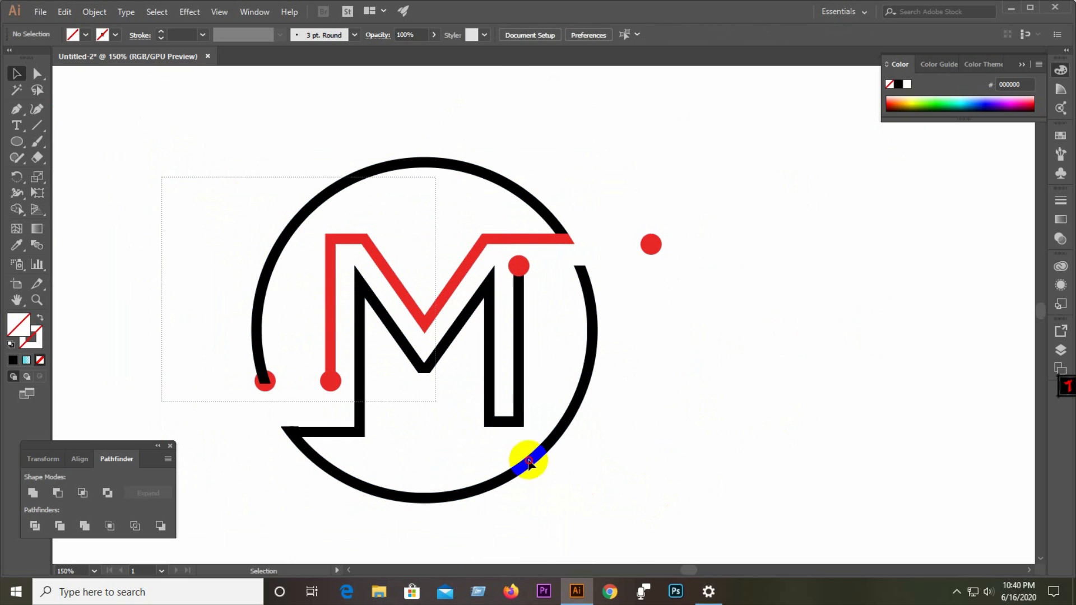
drag(529, 463, 601, 495)
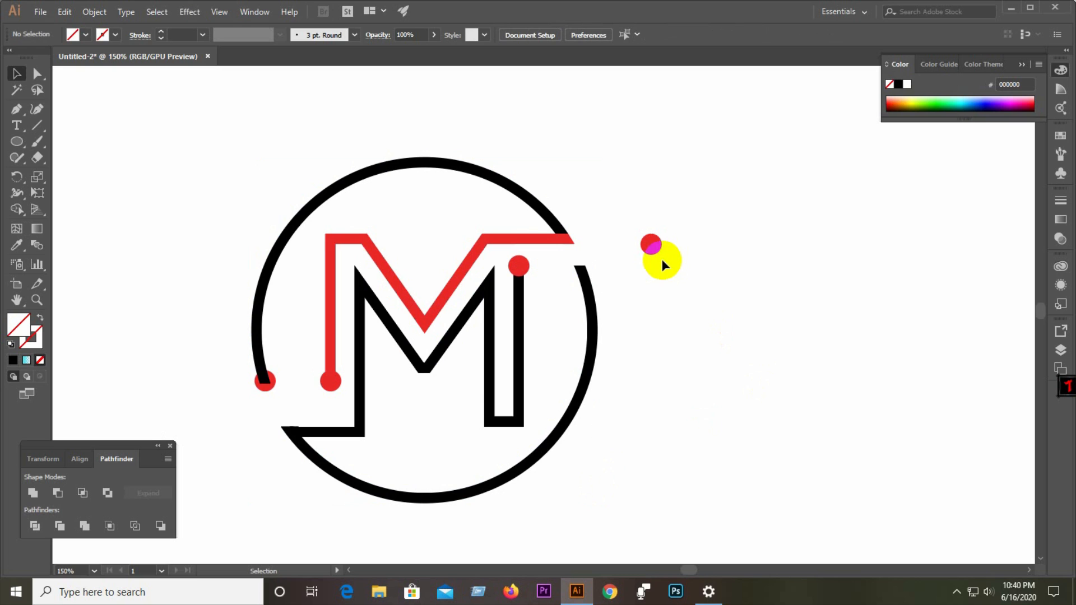
scroll(590, 260, up, 3)
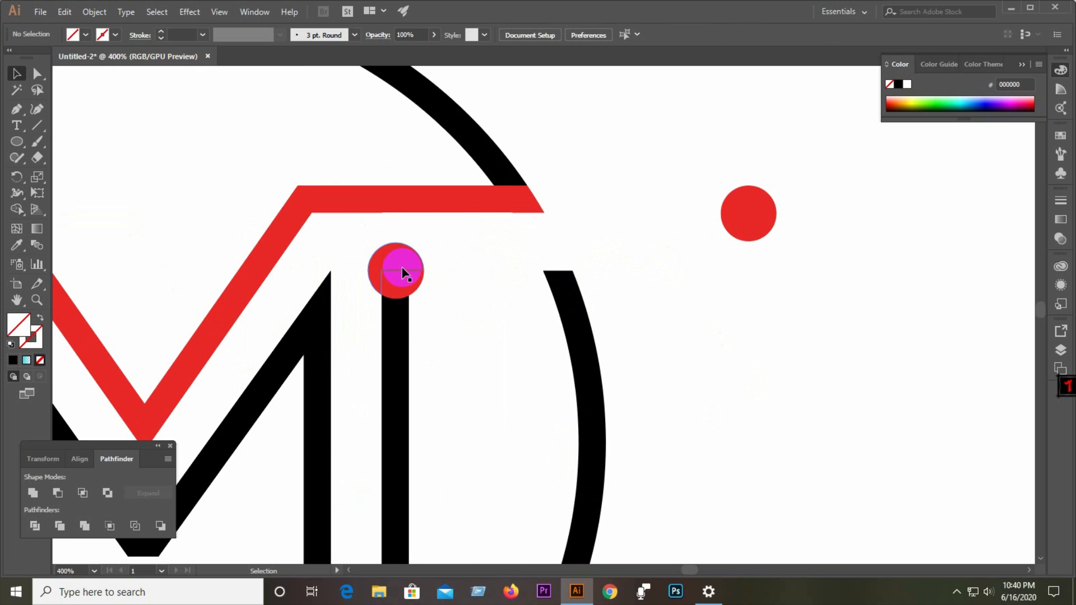
Move the spare red dot onto the circle's upper-right cut end just below the red bar.
drag(402, 267, 553, 259)
key(ctrl+z)
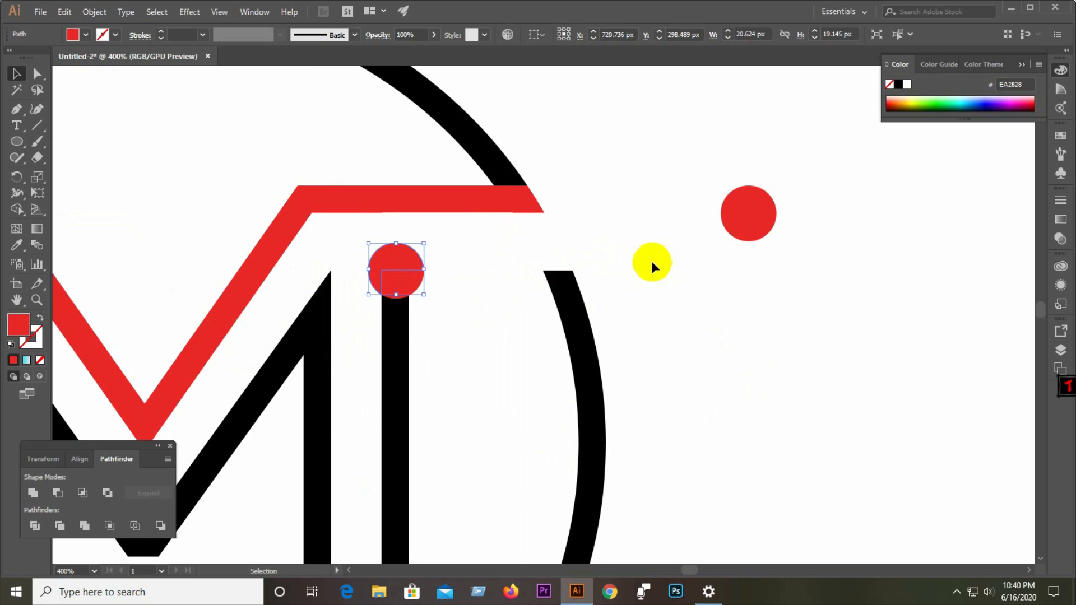
click(651, 261)
drag(751, 222, 567, 282)
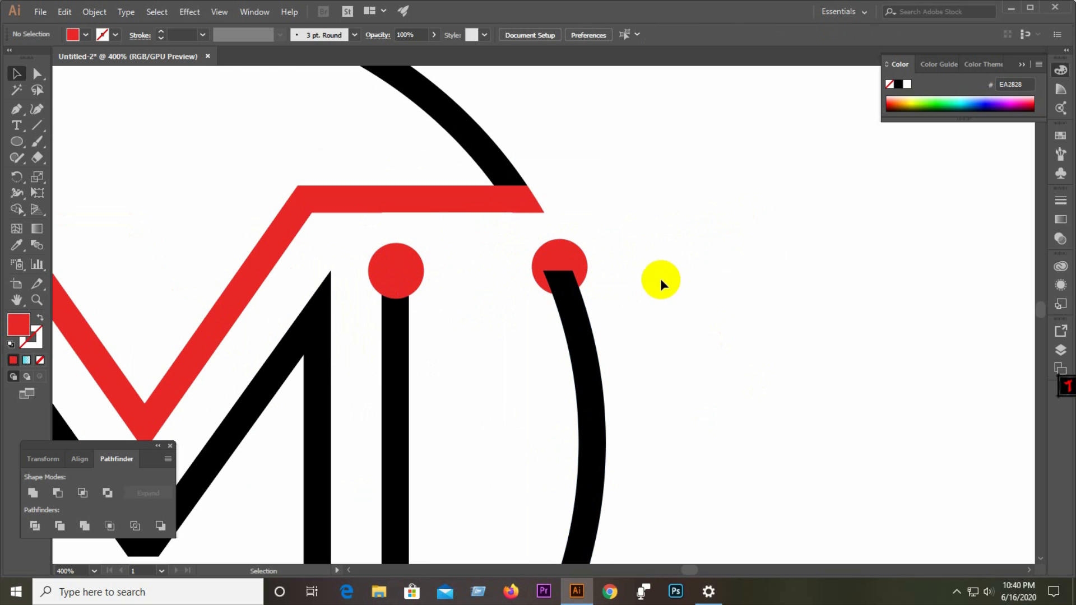
click(564, 278)
key(ctrl+z)
click(687, 249)
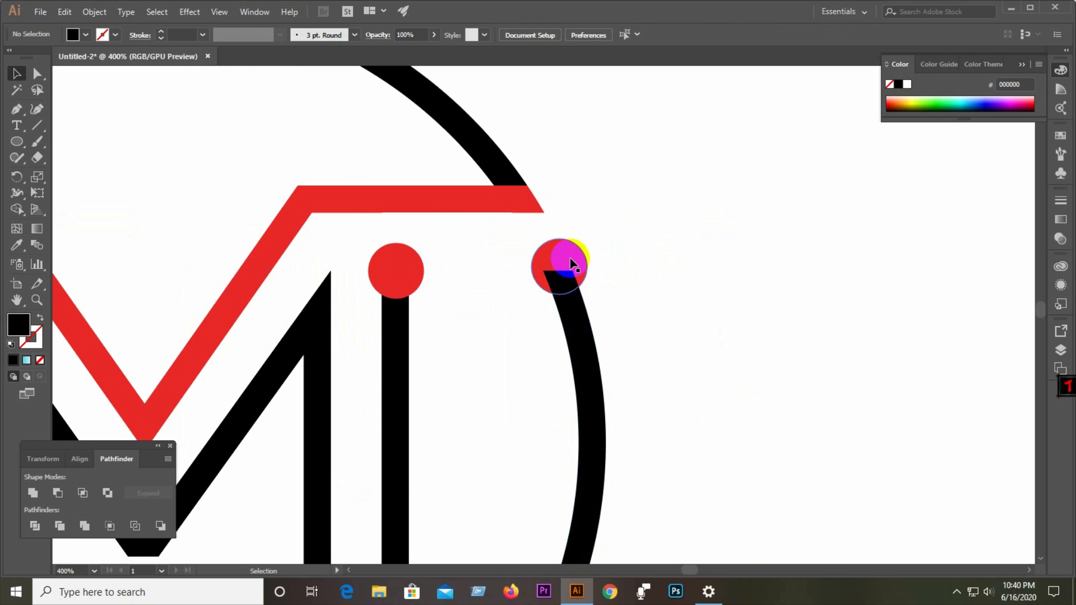
drag(569, 260, 568, 267)
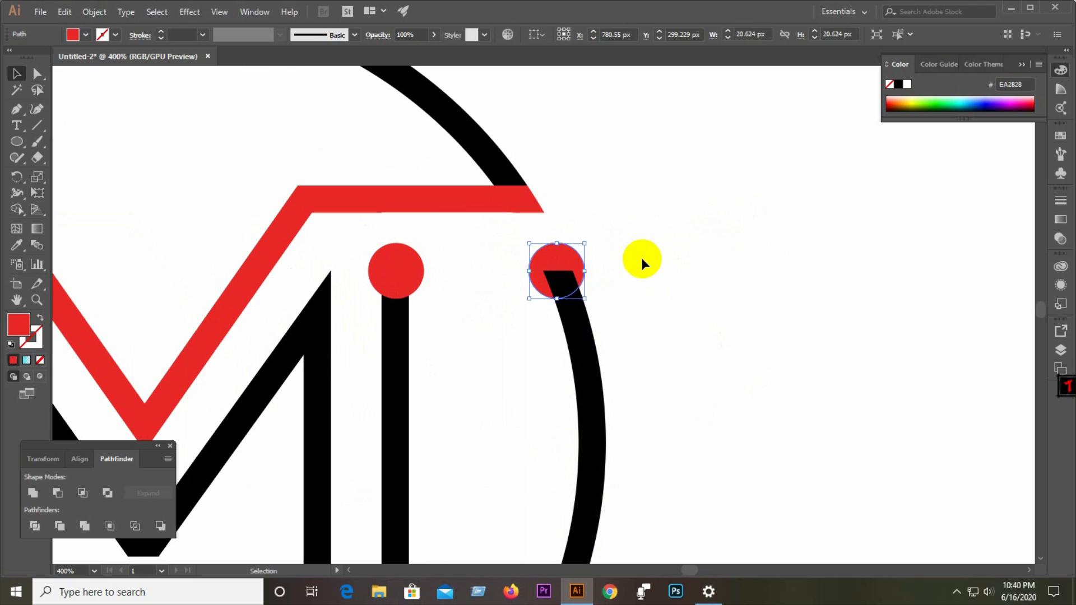
click(642, 258)
Review the whole logo and the right-hand dots at close zoom.
key(ctrl+1)
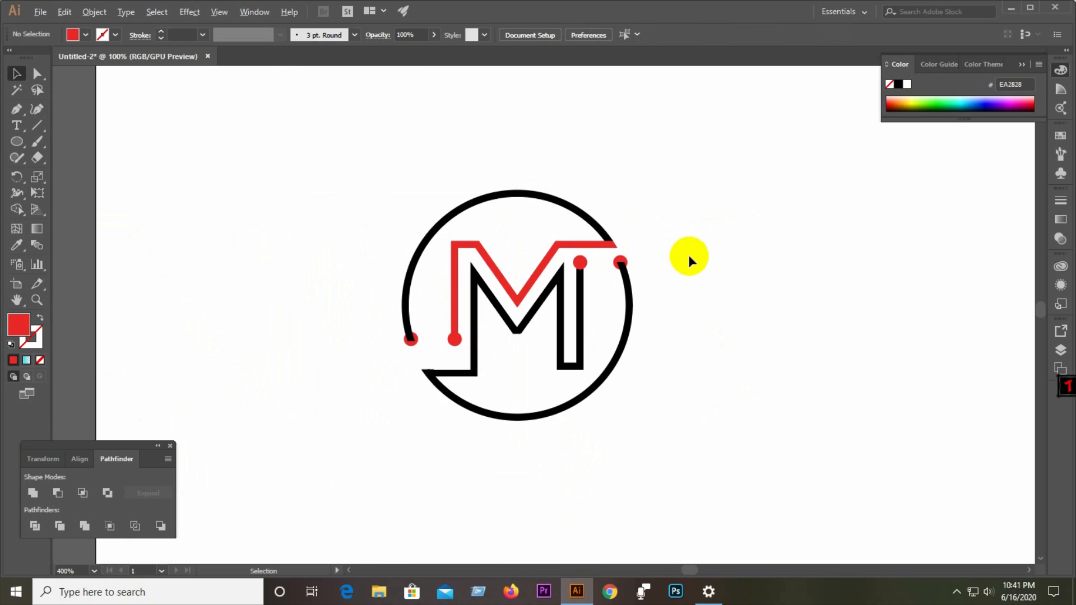
drag(312, 199, 737, 459)
scroll(651, 322, up, 5)
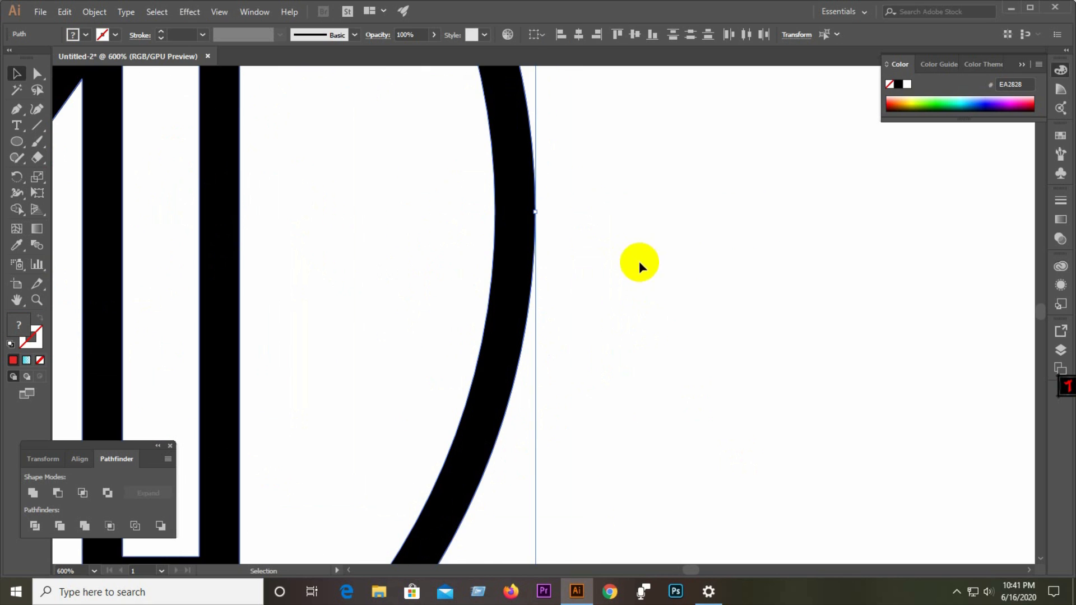
scroll(670, 436, down, 3)
scroll(618, 226, up, 3)
click(696, 351)
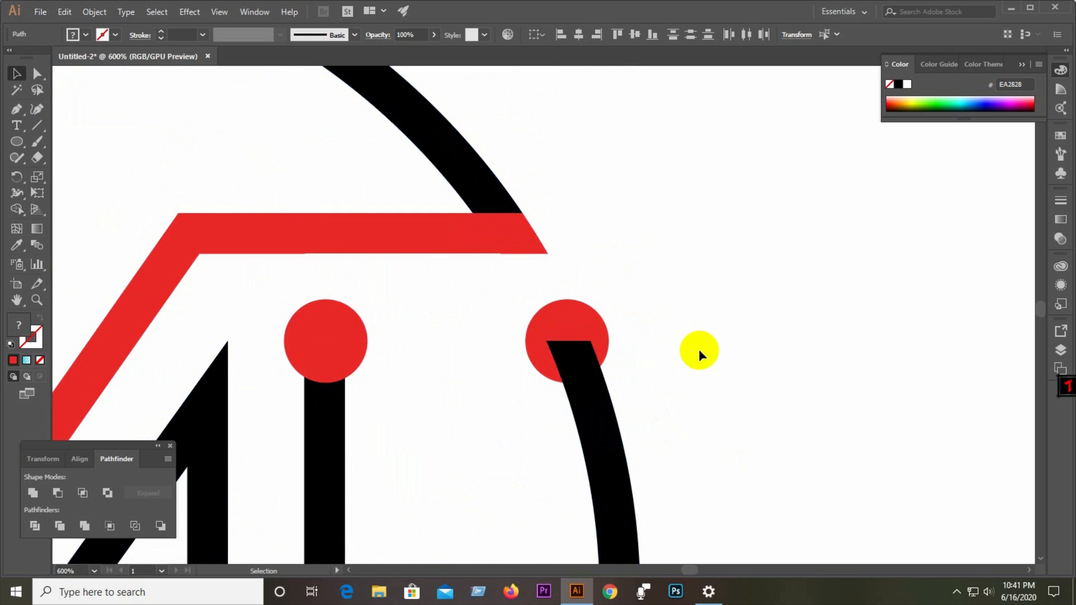
Draw a horizontal reference line across the two upper-right dots and nudge the right dot into line with it.
click(36, 129)
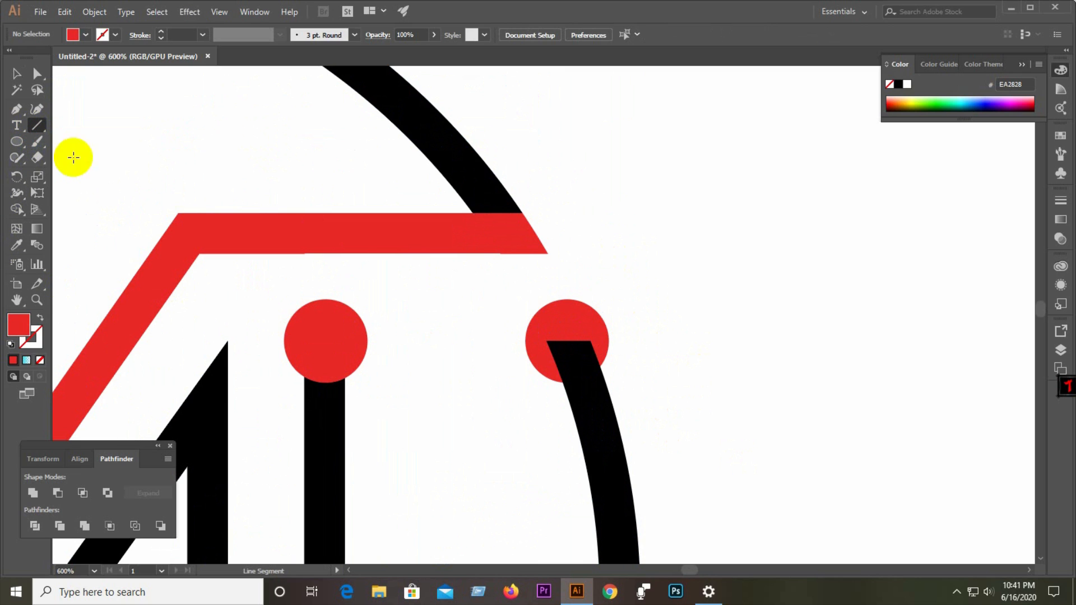
drag(320, 301, 640, 314)
click(15, 78)
scroll(527, 315, up, 6)
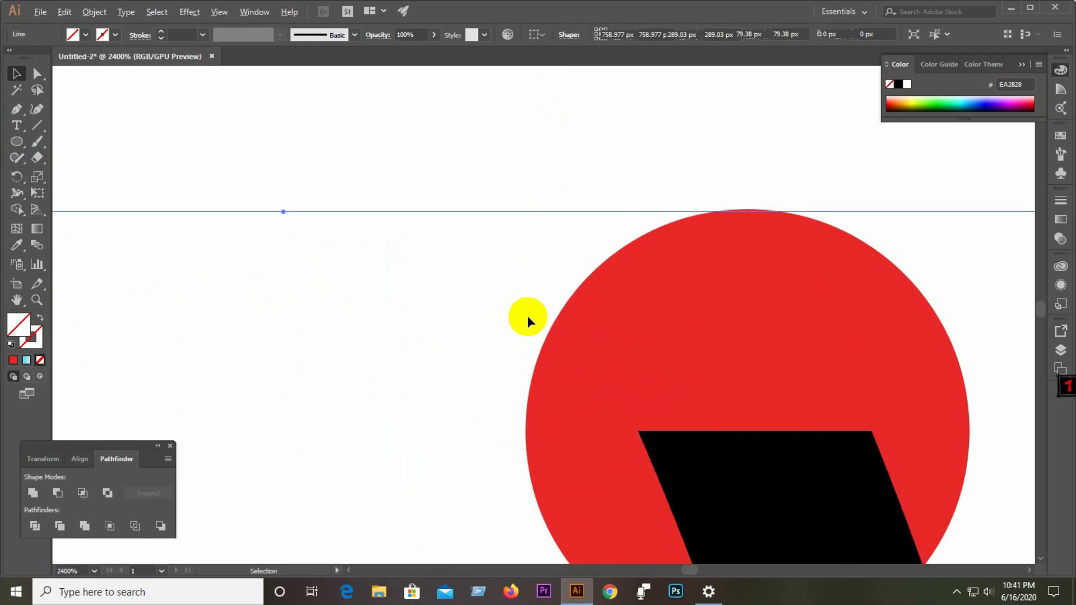
drag(888, 241, 890, 247)
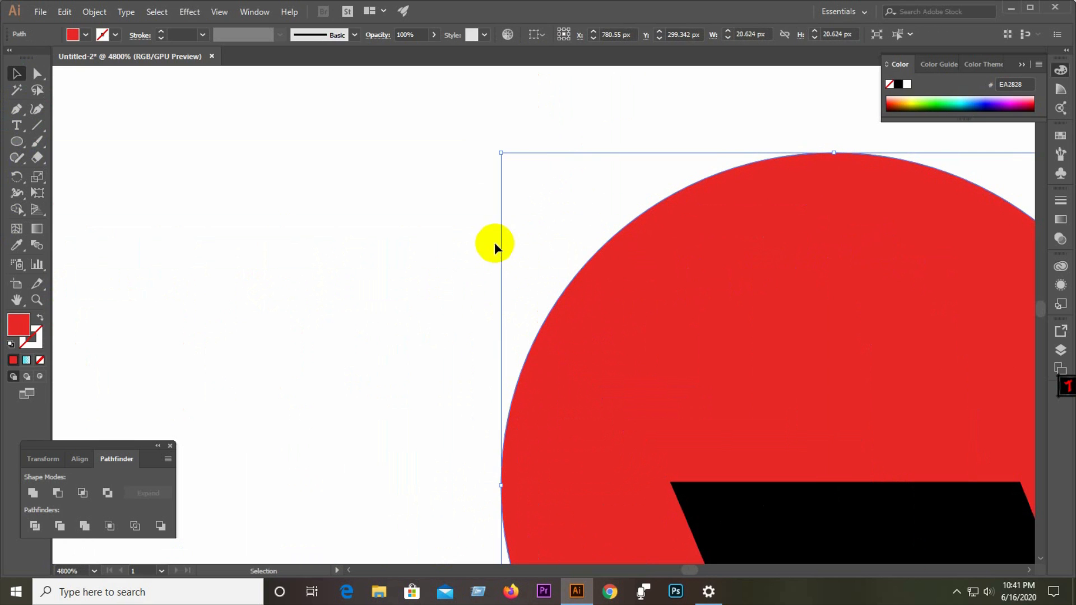
click(494, 242)
Select every piece of the logo and unite them into one shape with Pathfinder.
scroll(494, 243, down, 6)
scroll(685, 295, down, 4)
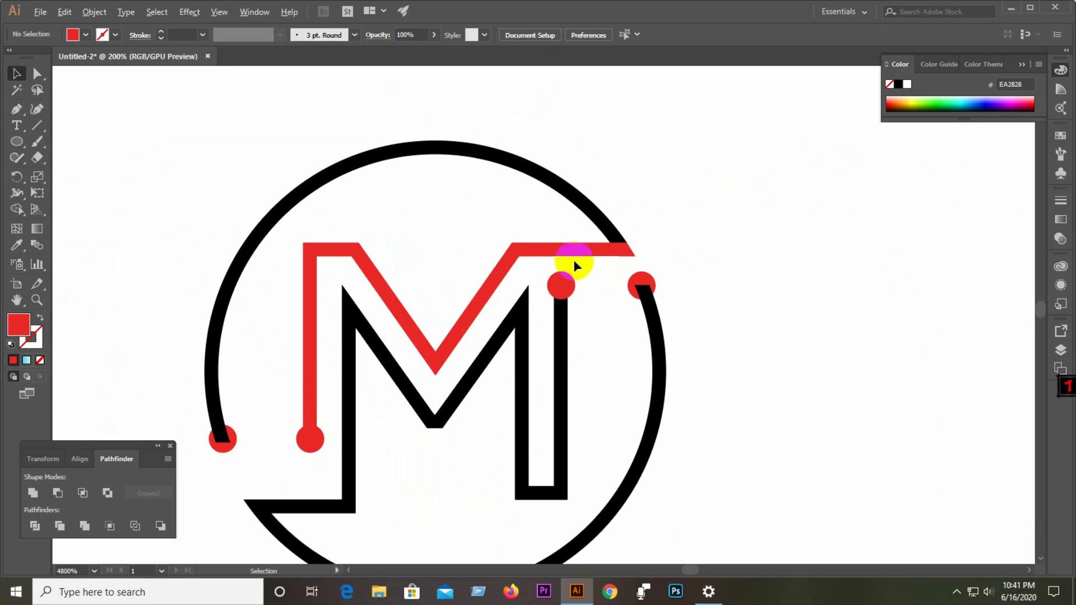
drag(157, 165, 724, 429)
click(824, 271)
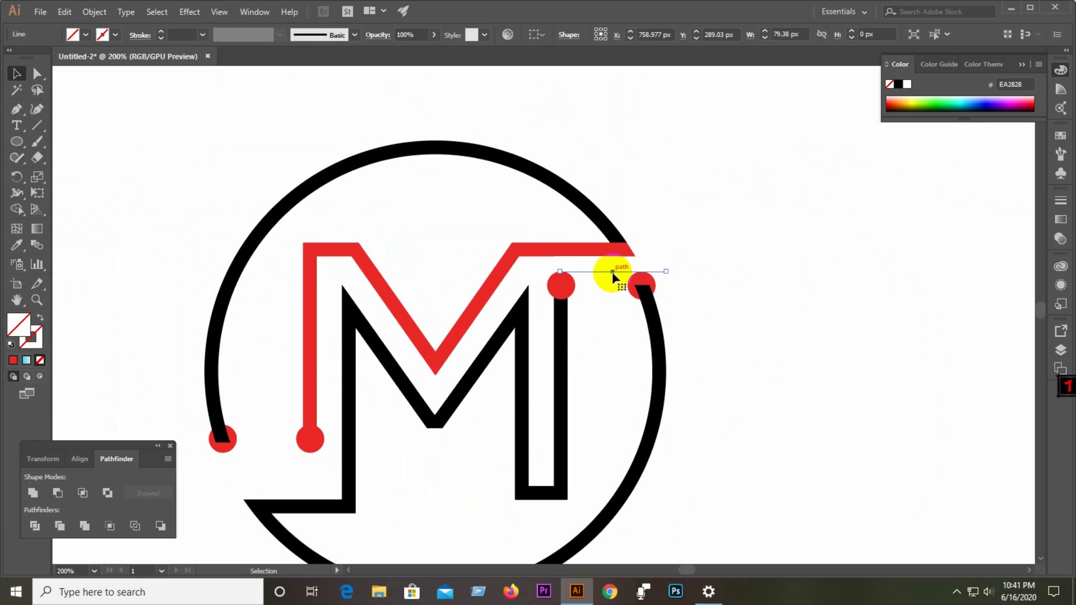
drag(168, 132, 821, 500)
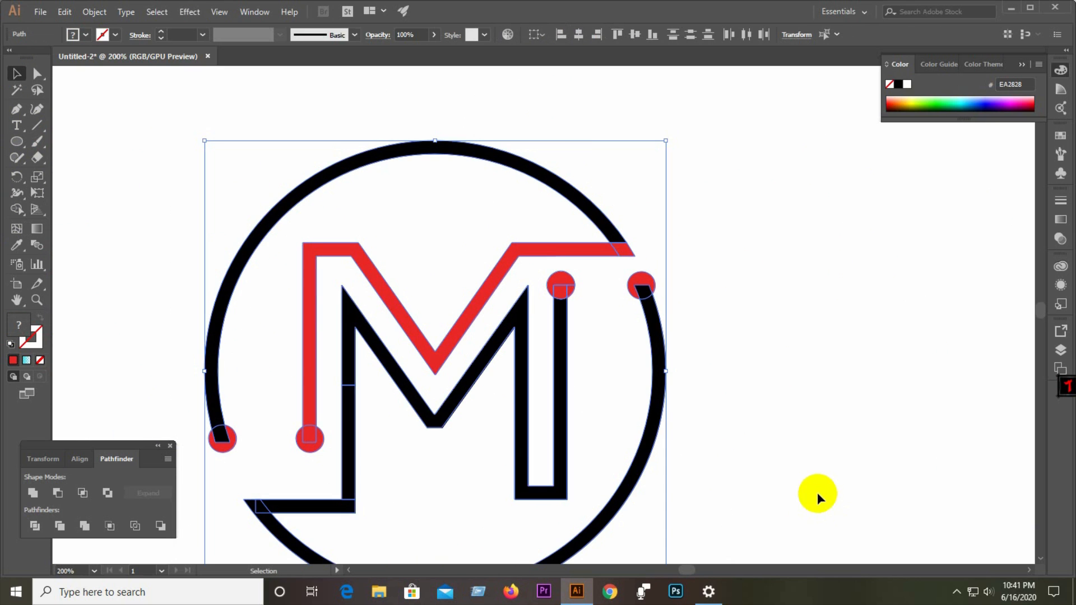
scroll(814, 479, down, 1)
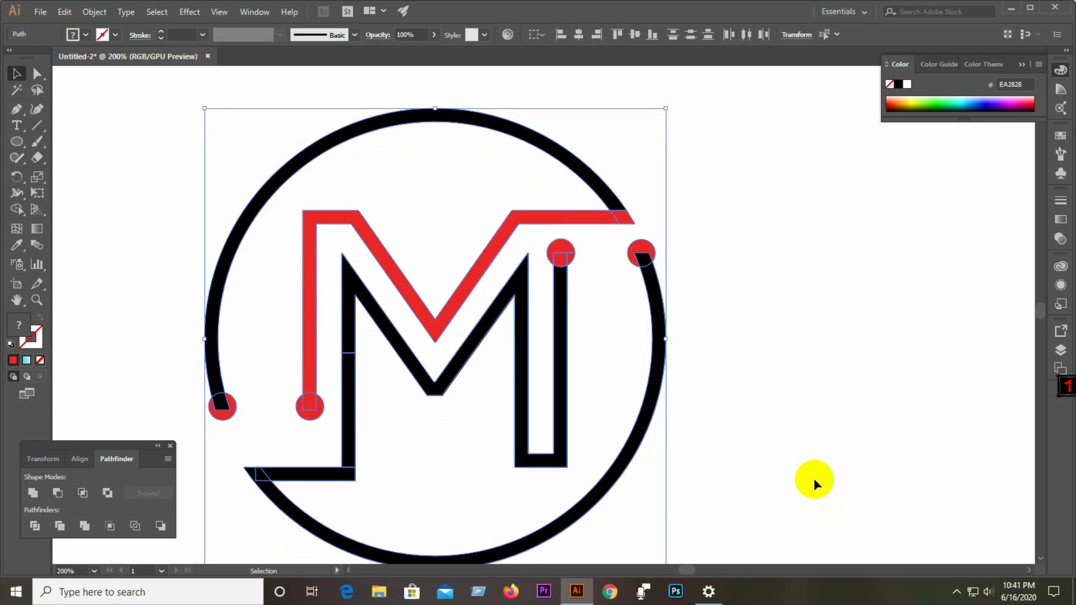
click(33, 493)
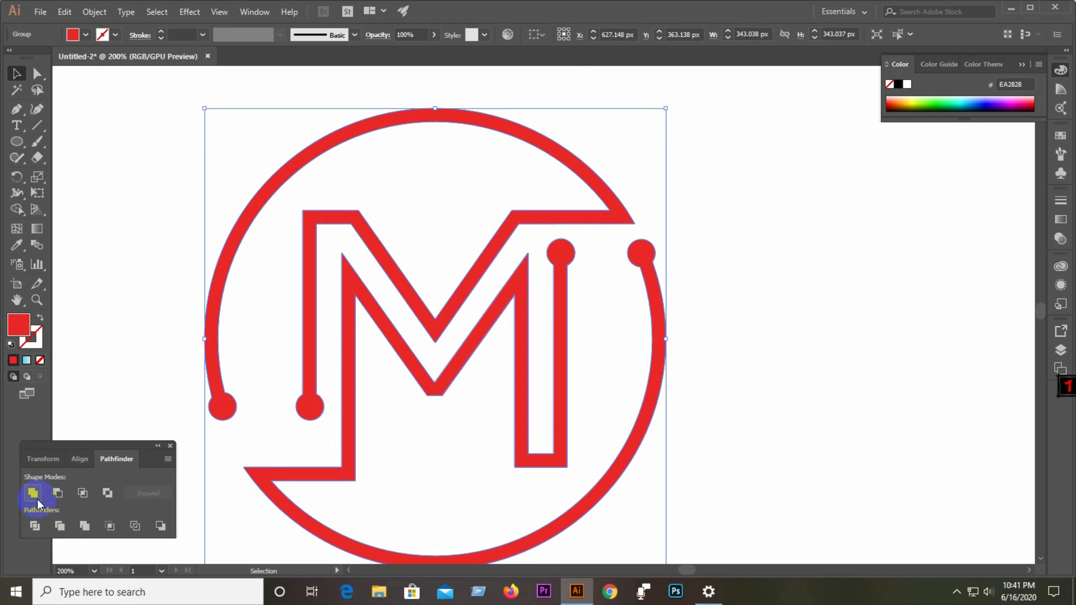
Move the united logo lower and to the right on the artboard.
click(135, 244)
alt+scroll(522, 427, down, 2)
alt+scroll(521, 427, down, 1)
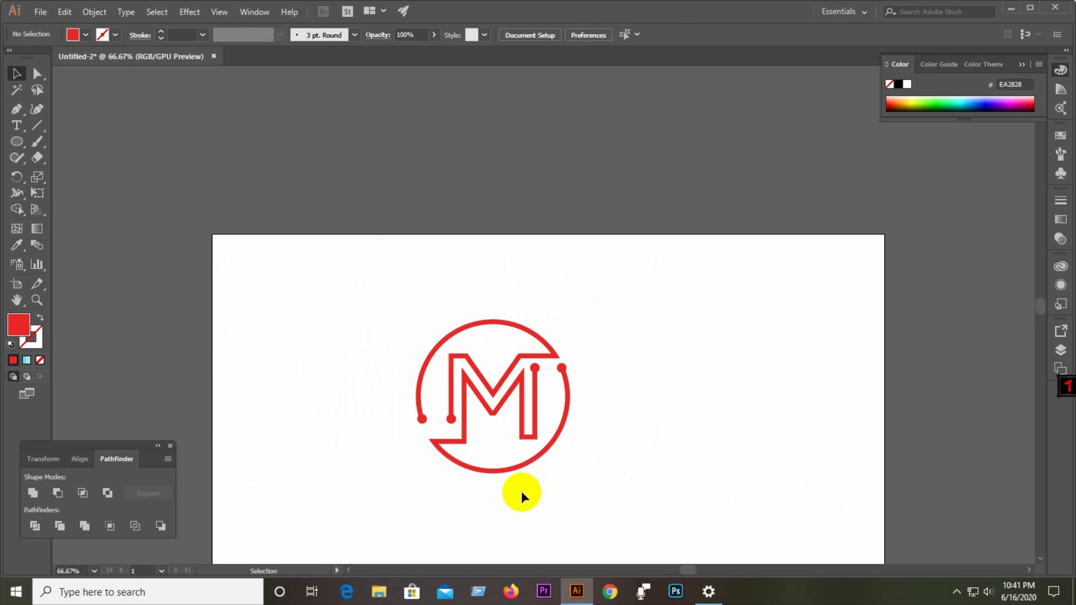
alt+scroll(503, 482, up, 2)
alt+scroll(381, 403, down, 2)
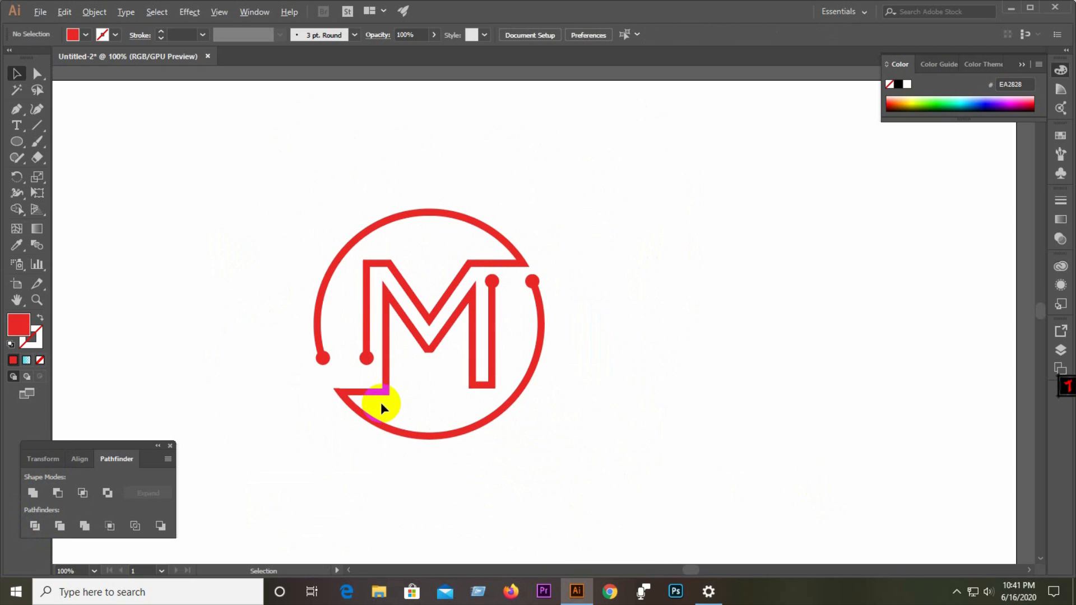
scroll(381, 403, down, 1)
alt+scroll(381, 402, down, 2)
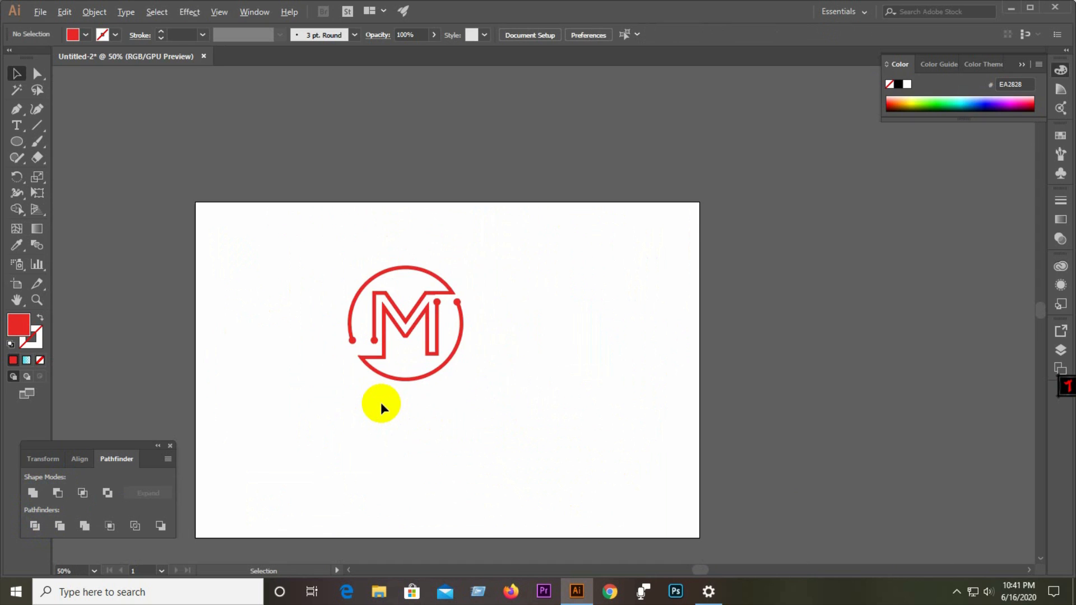
click(434, 346)
drag(420, 334, 446, 371)
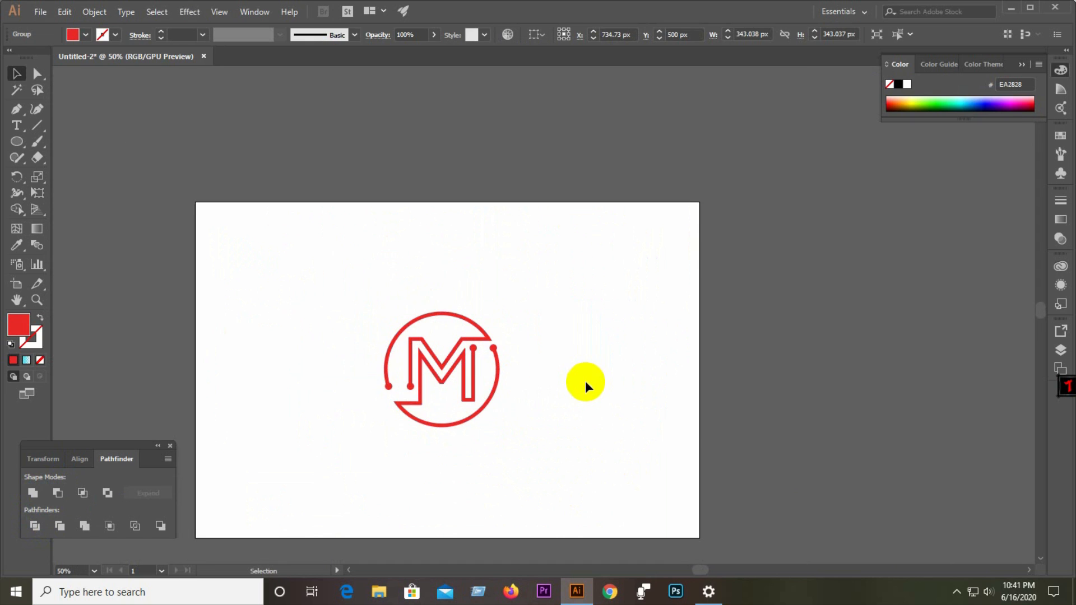
click(585, 381)
Select the logo and fill it with a gradient.
scroll(585, 380, down, 1)
alt+scroll(442, 345, up, 2)
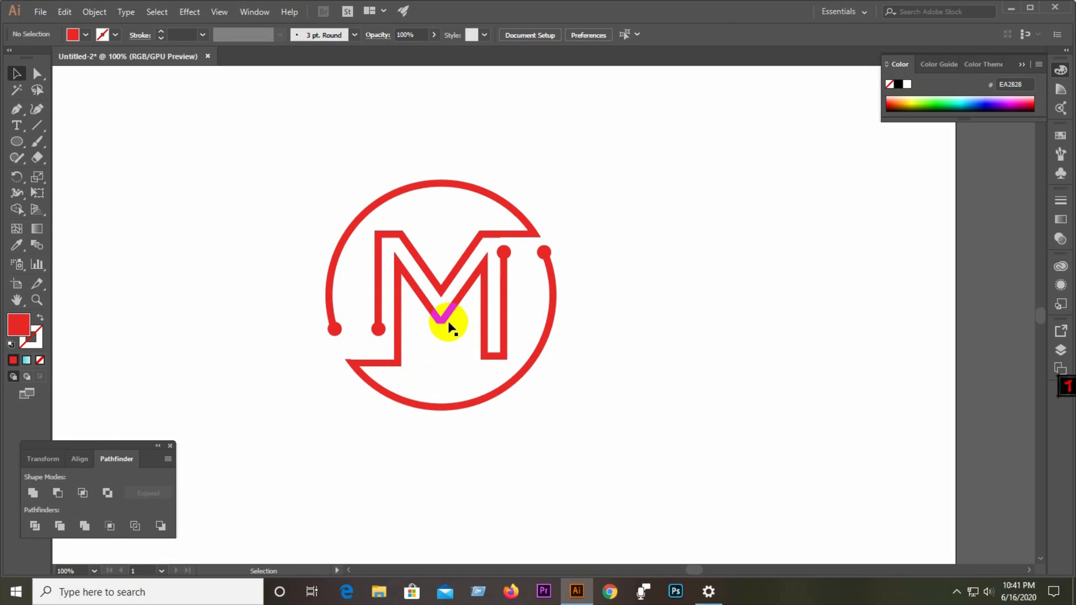
click(448, 321)
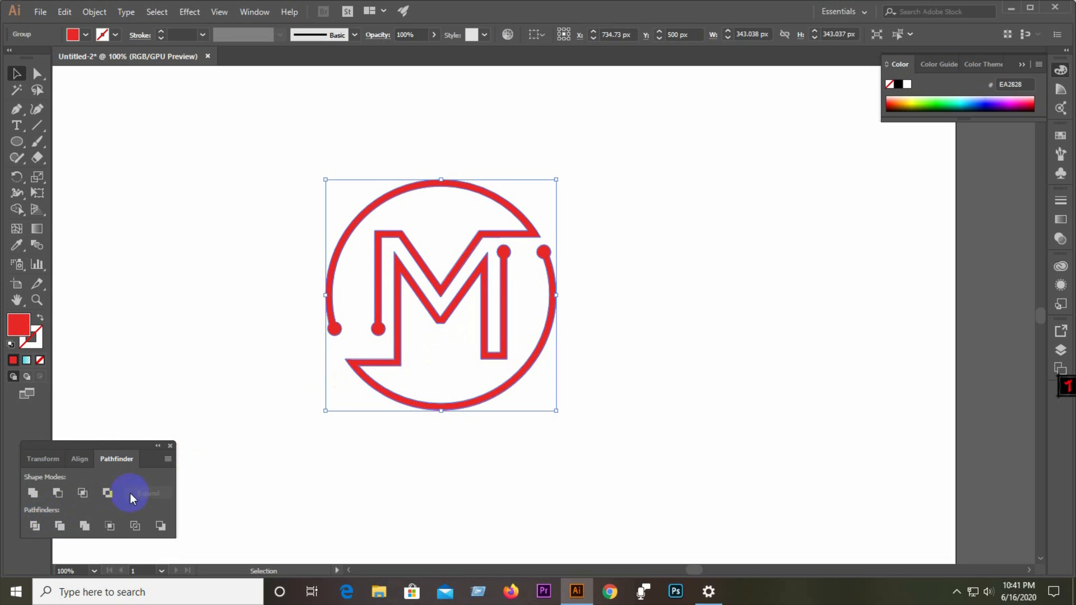
click(528, 448)
click(463, 292)
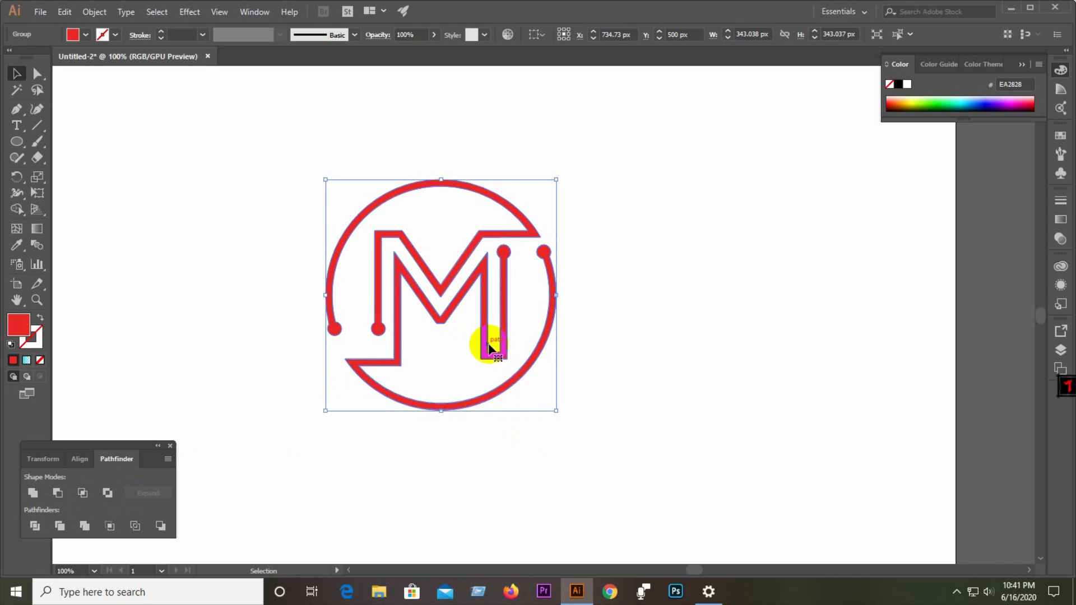
click(583, 321)
click(535, 359)
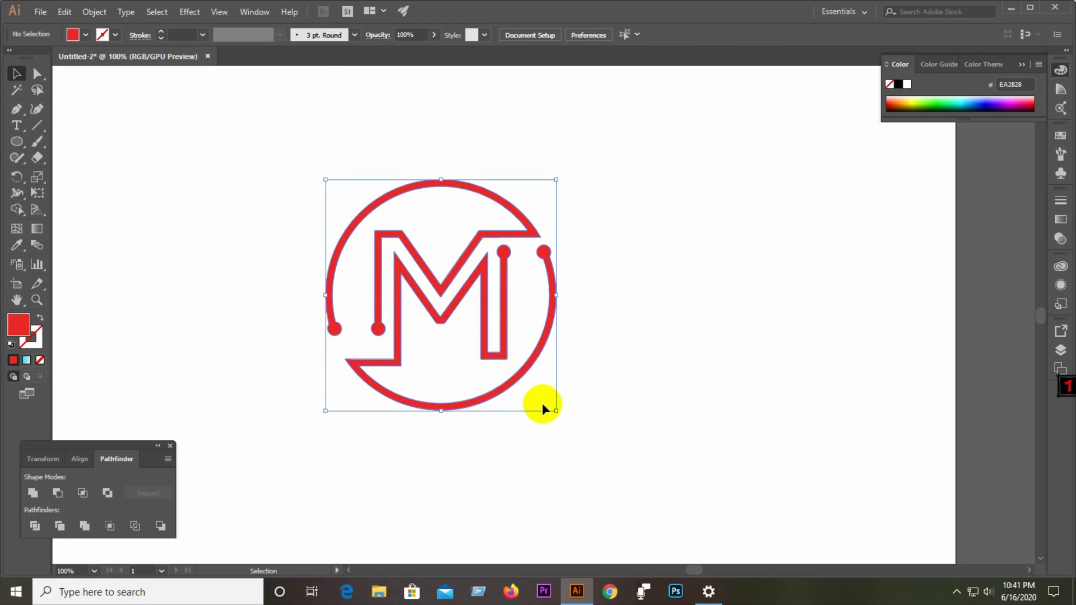
click(26, 362)
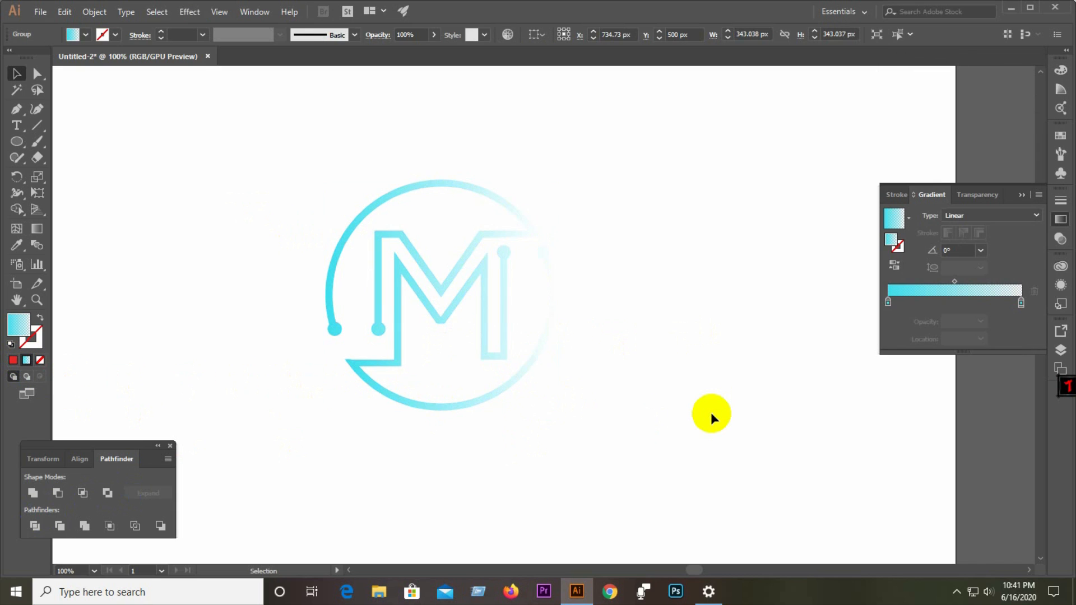
Try purple, dark green and red colours for the gradient's right stop.
drag(242, 190, 579, 427)
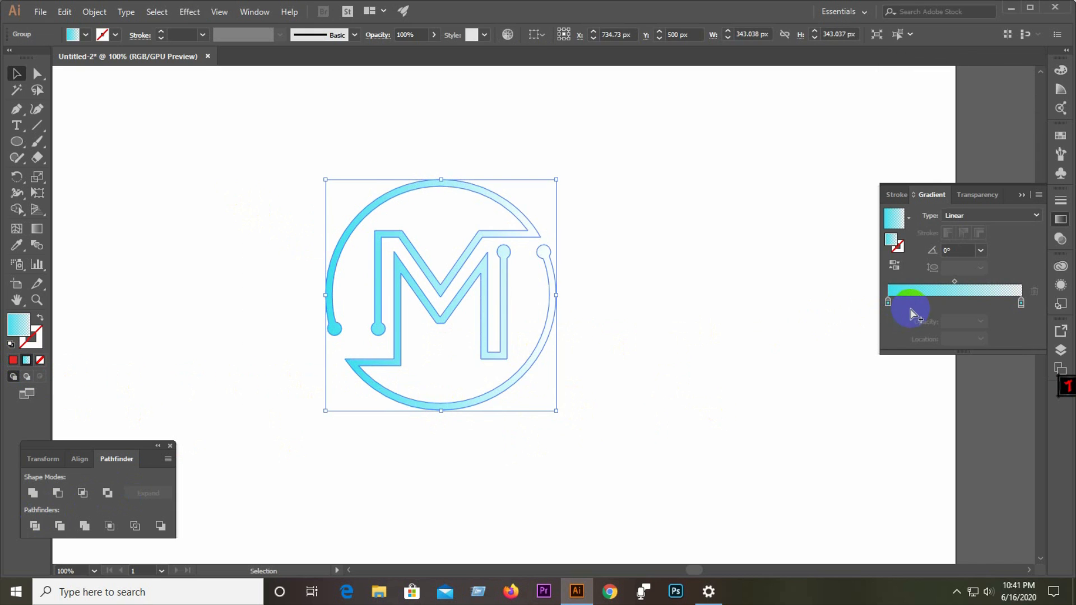
double_click(1021, 303)
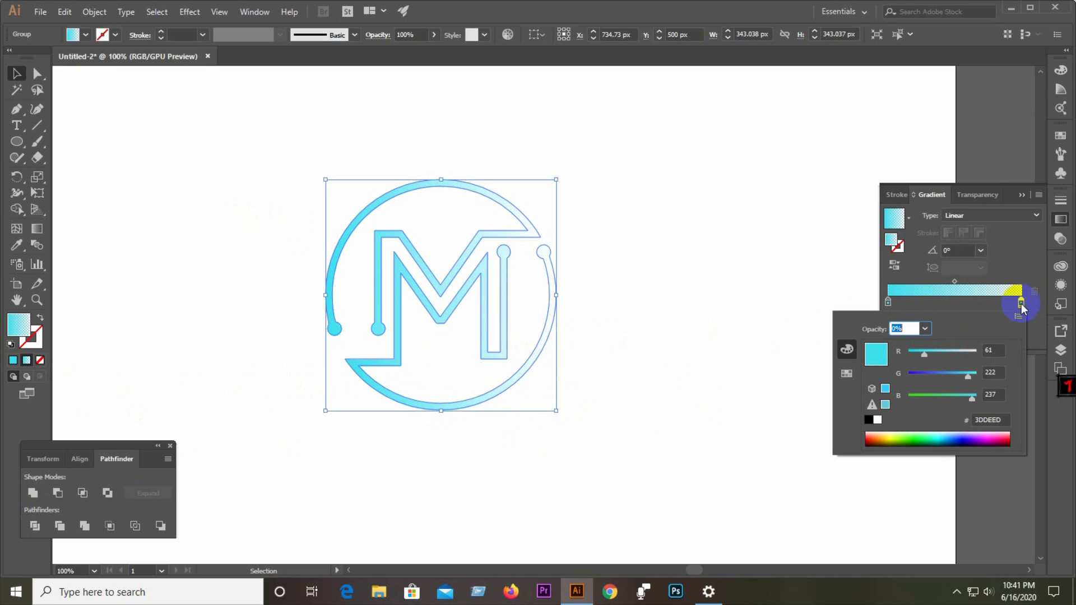
click(980, 438)
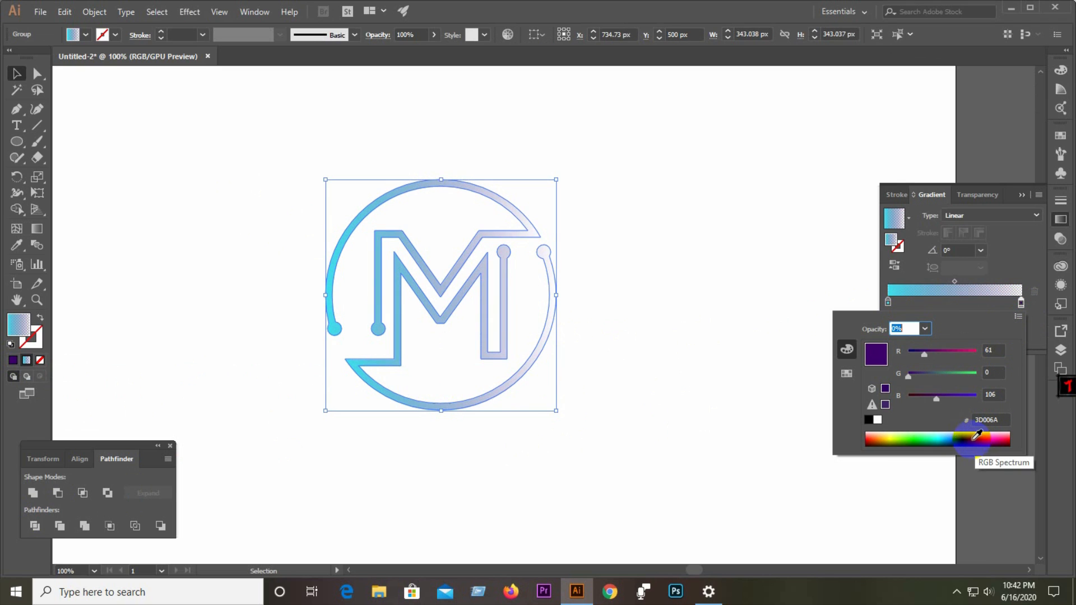
click(943, 436)
click(909, 445)
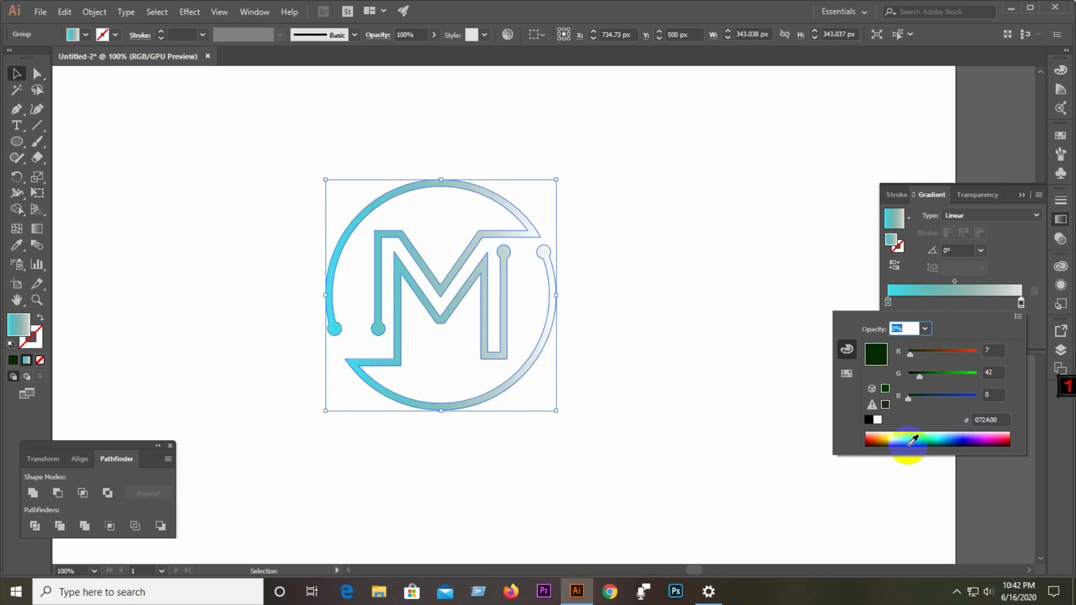
click(1010, 435)
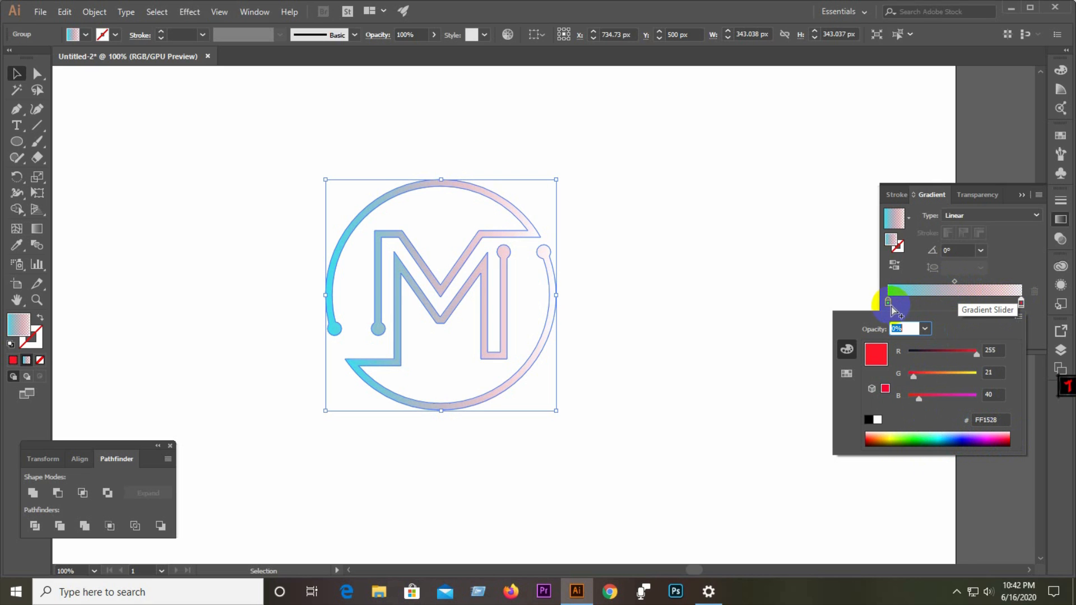
click(892, 310)
click(899, 246)
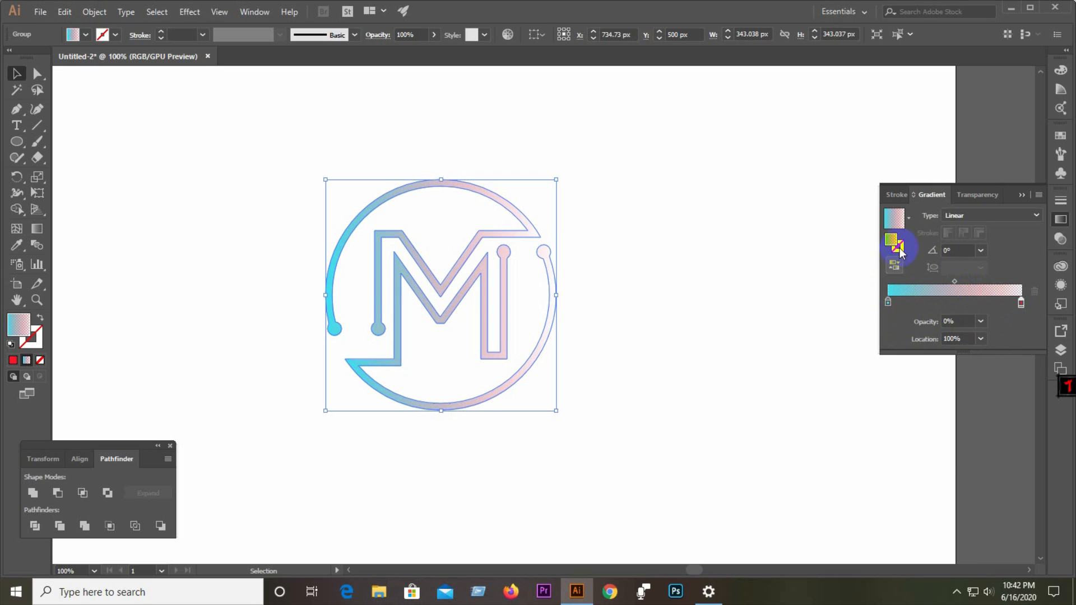
Try the Gold Dust gradient preset, then switch the logo to the White, Black preset.
click(909, 219)
click(856, 264)
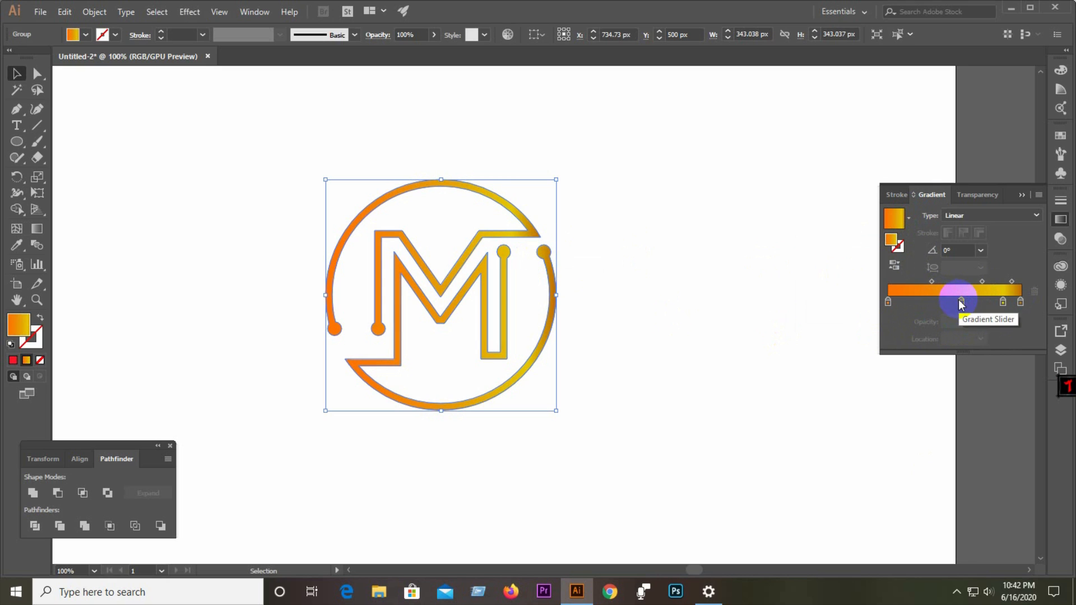
click(910, 220)
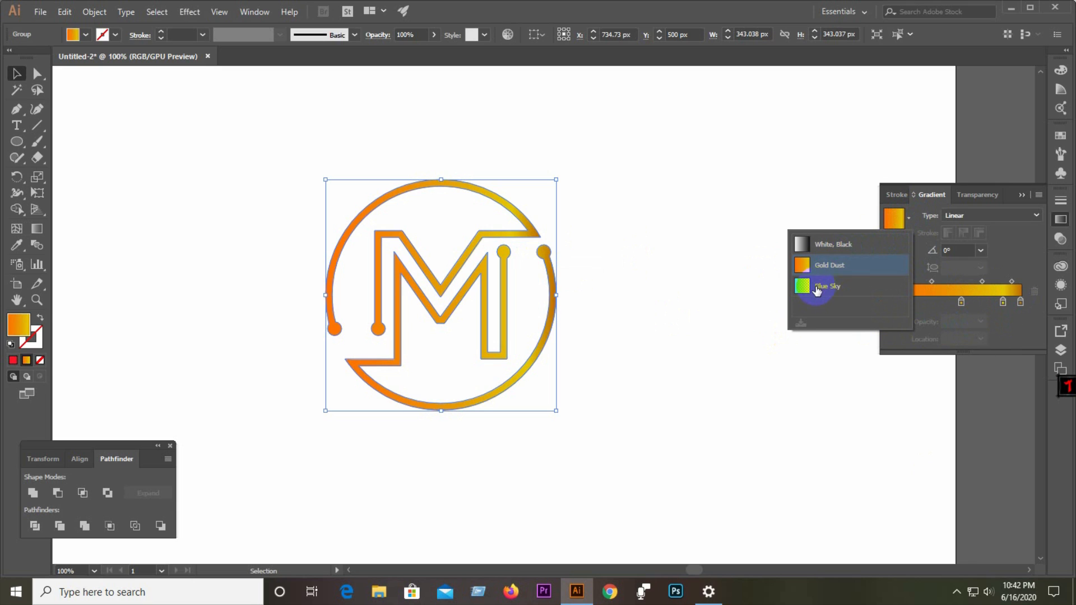
click(831, 245)
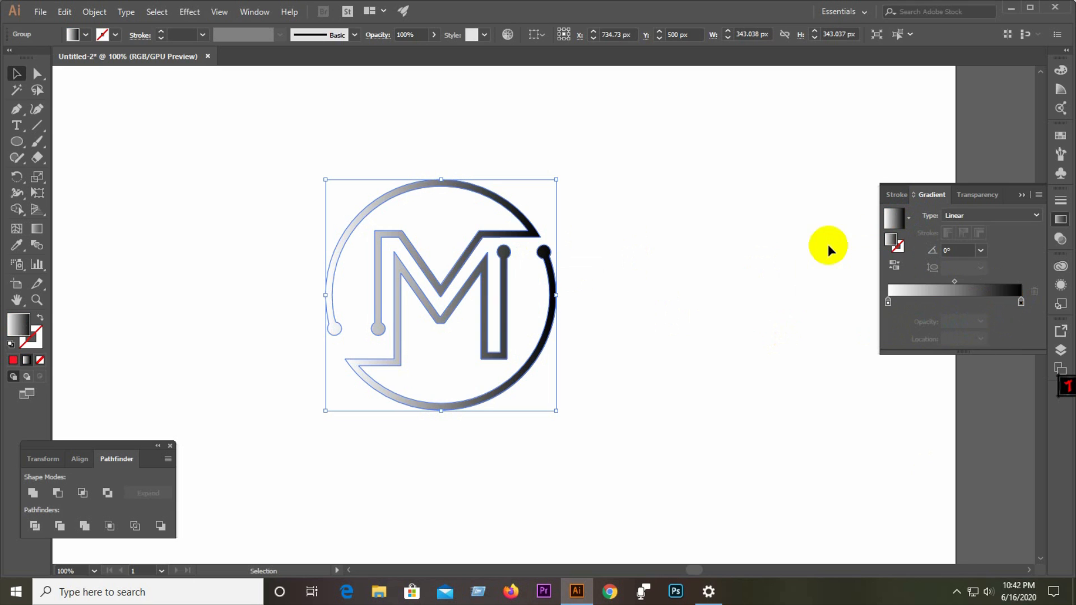
Recolour the gradient's left stop light green and its right stop purple 4300BF, then deselect.
double_click(890, 304)
drag(920, 434, 908, 436)
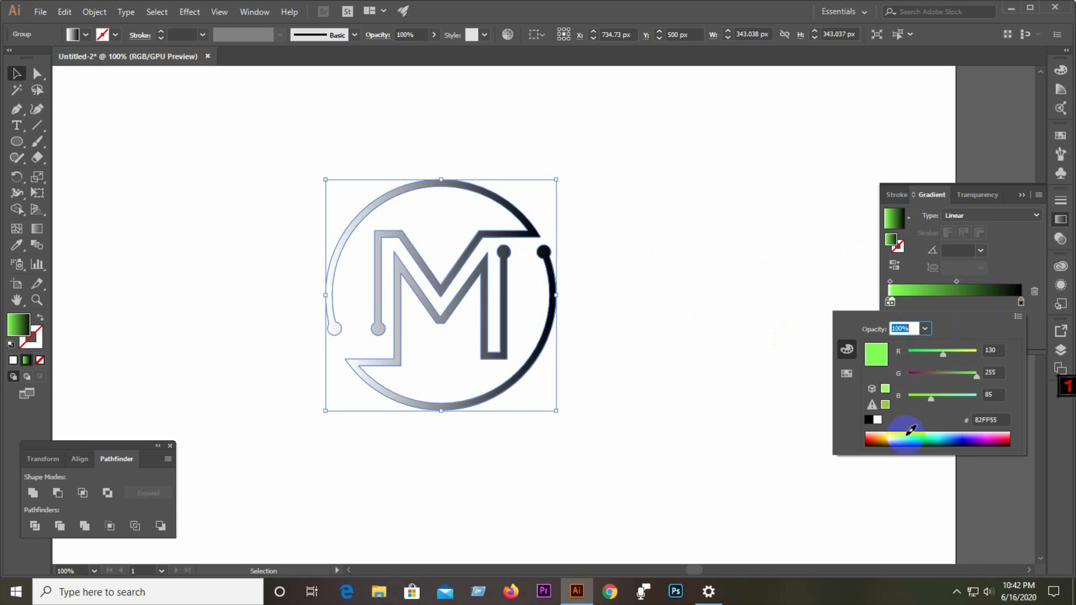
double_click(1021, 305)
click(971, 439)
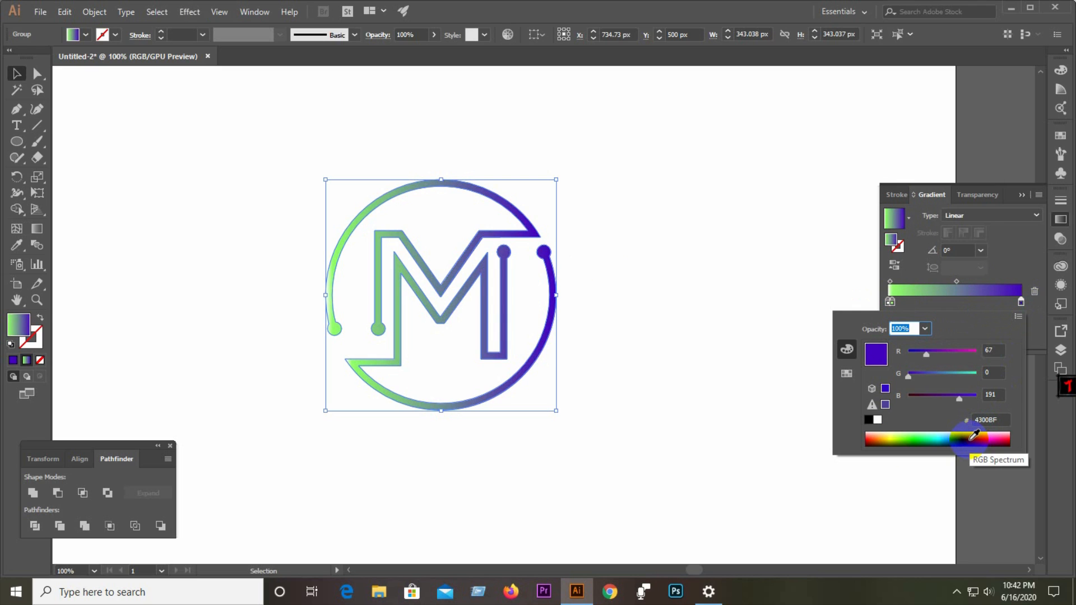
click(72, 148)
click(176, 240)
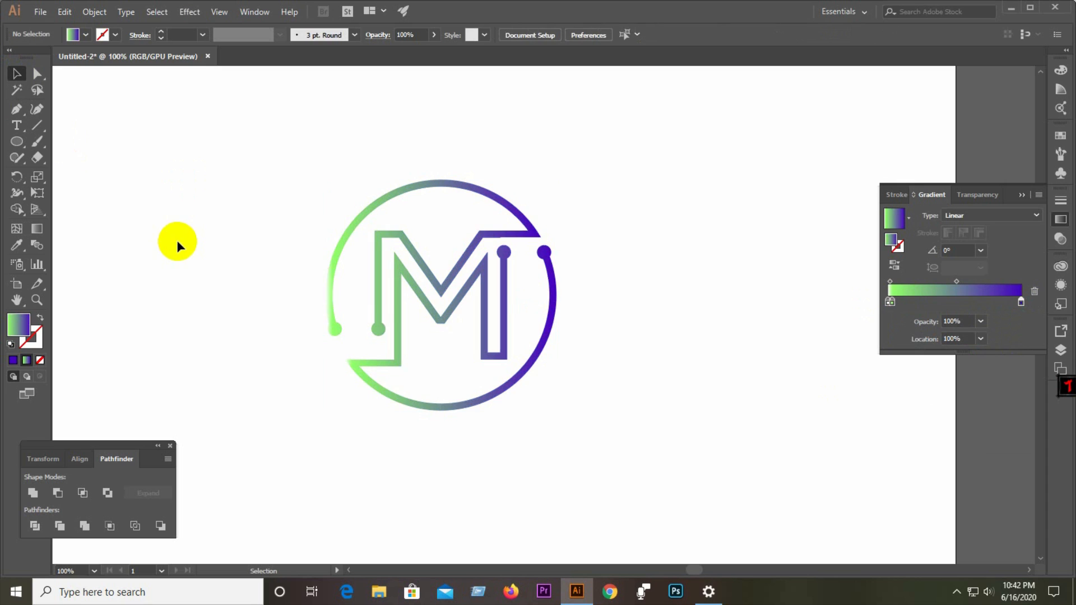
Select the finished logo to review its gradient.
drag(199, 194, 567, 440)
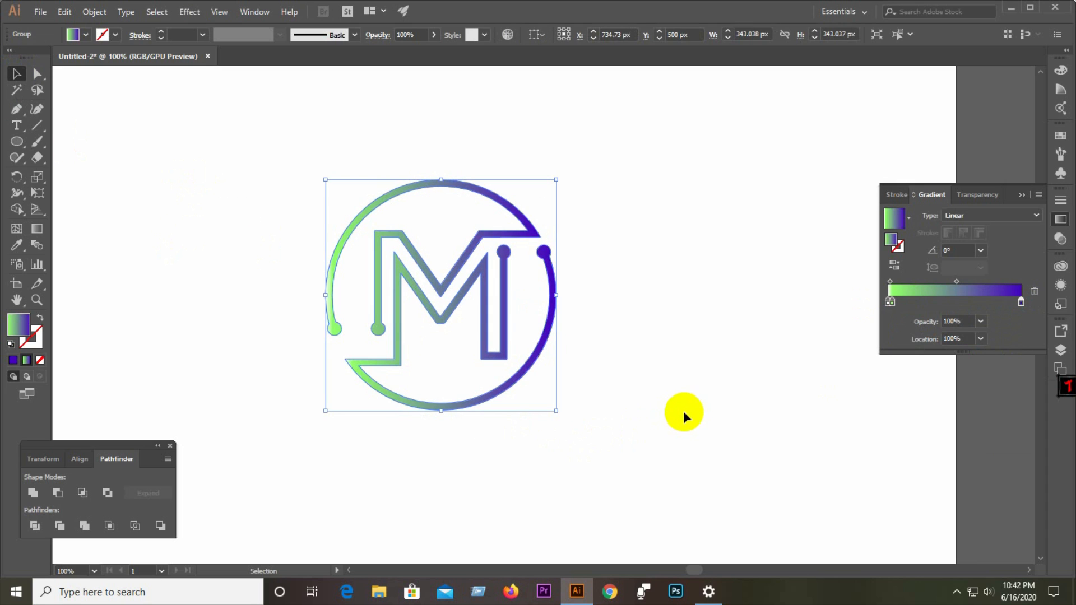
scroll(372, 401, down, 3)
scroll(388, 390, up, 3)
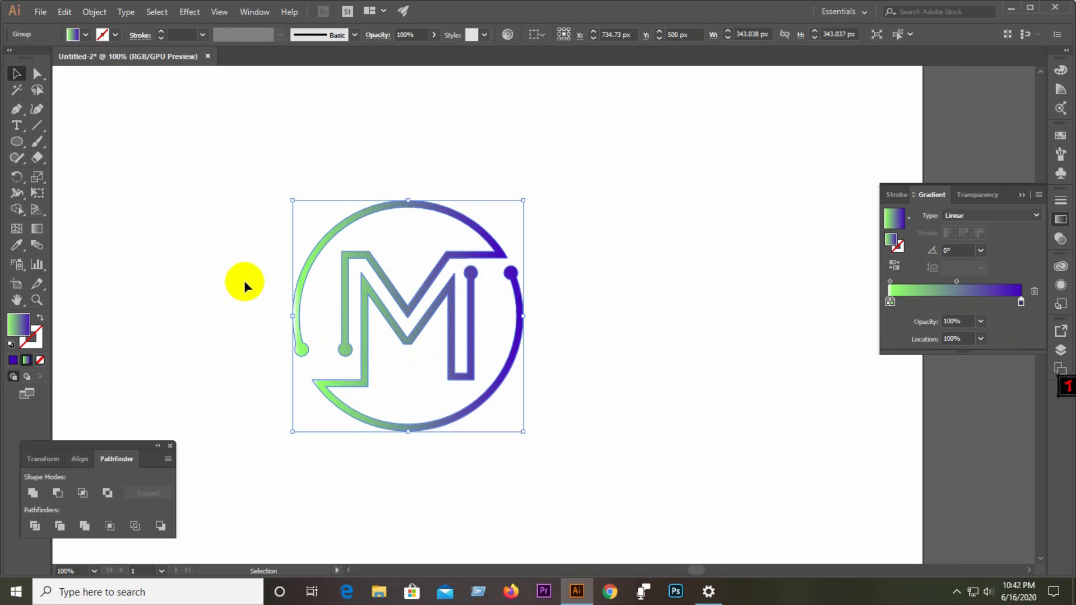